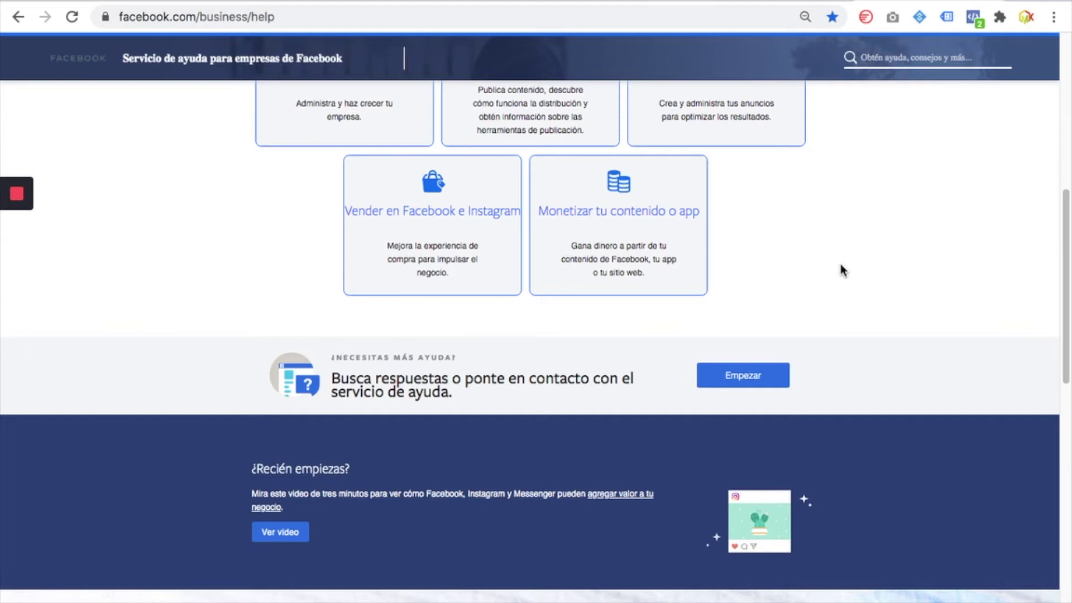
Scroll the main help page and highlight the help banner text twice
scroll(812, 357, down, 5)
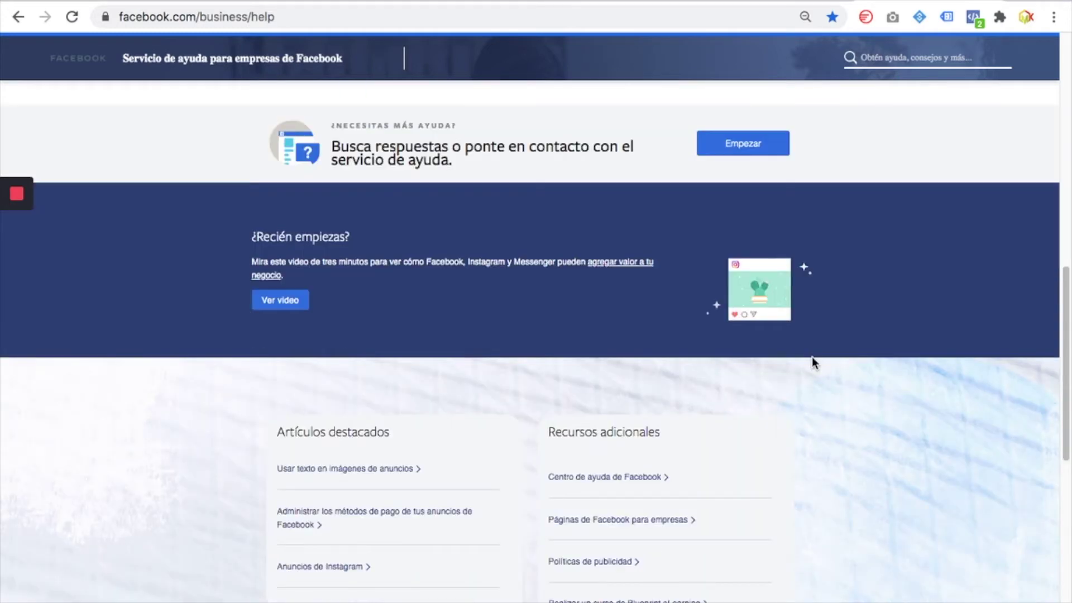
scroll(812, 357, up, 10)
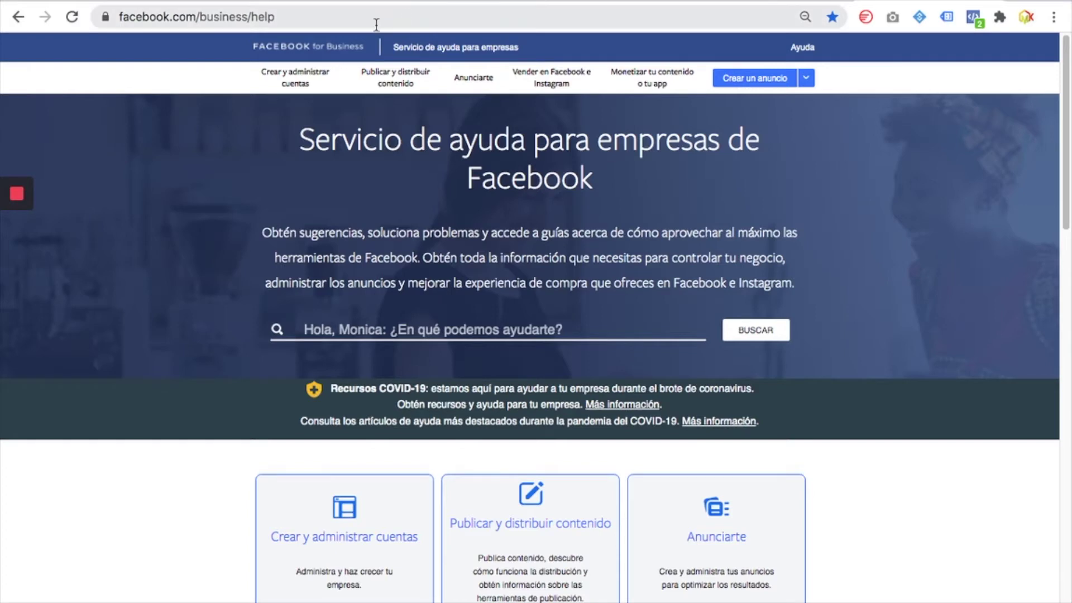
scroll(789, 364, down, 8)
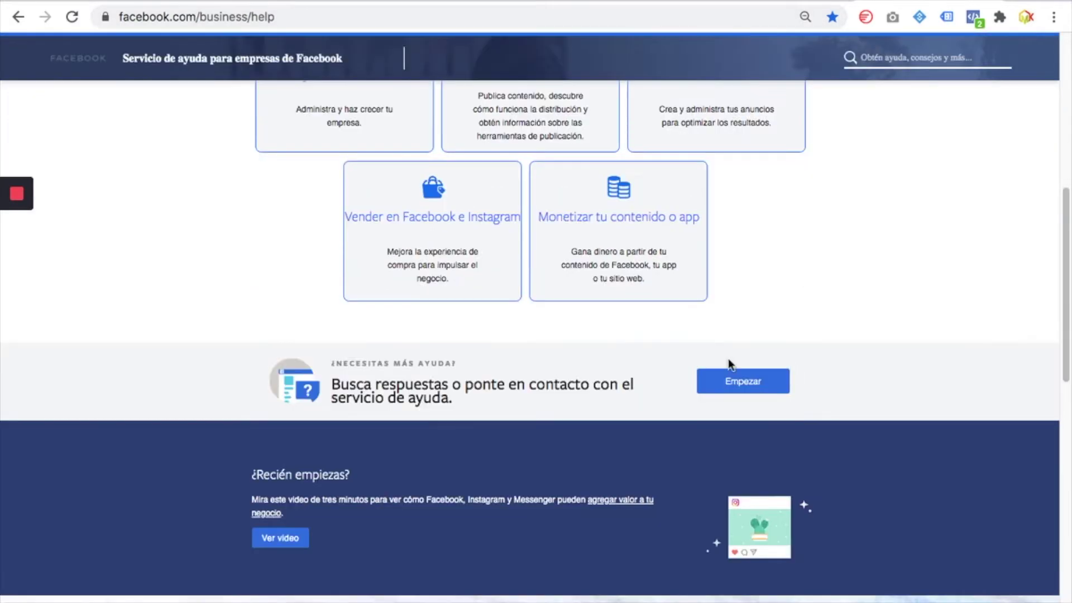
drag(249, 324, 840, 411)
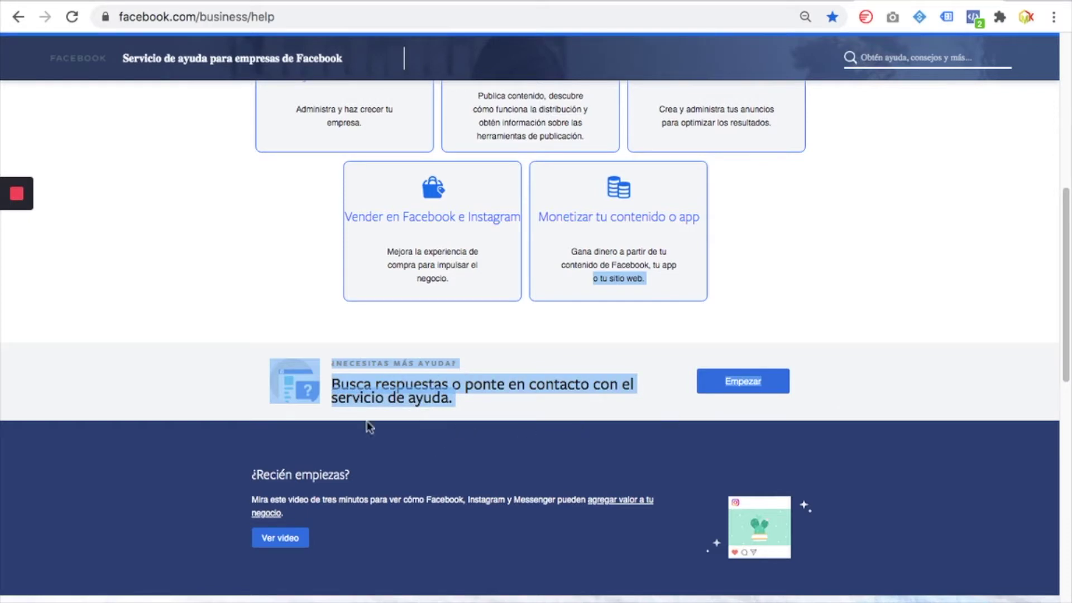
click(888, 296)
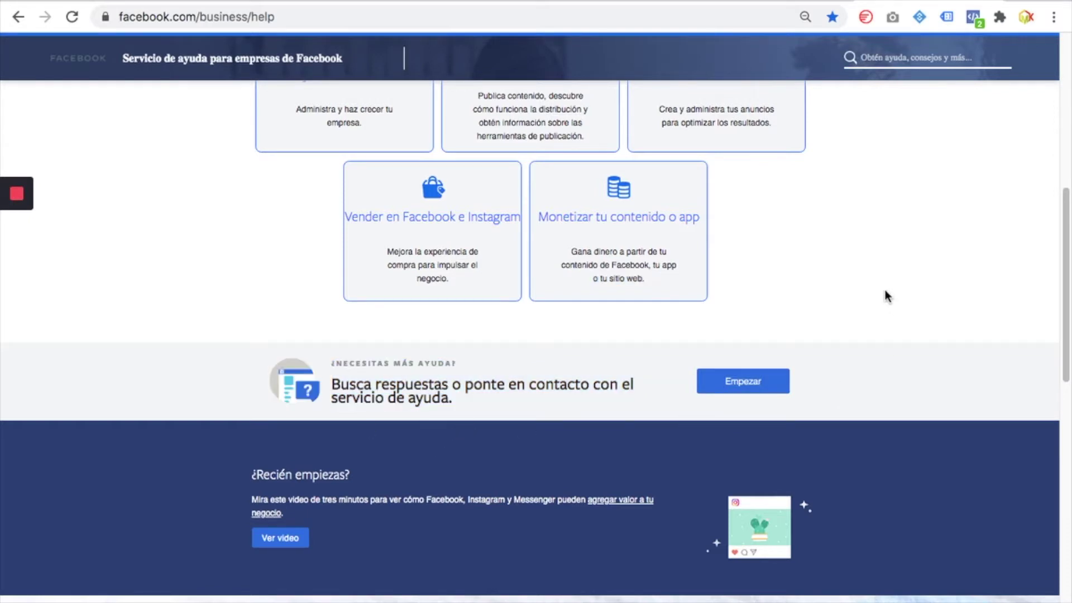
drag(227, 311, 759, 394)
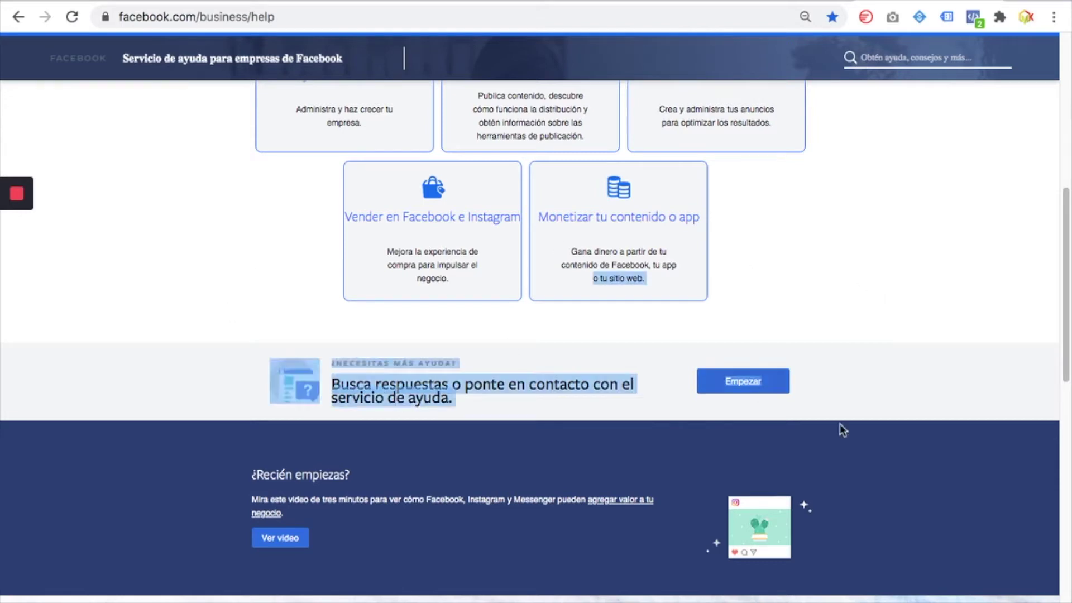
click(914, 362)
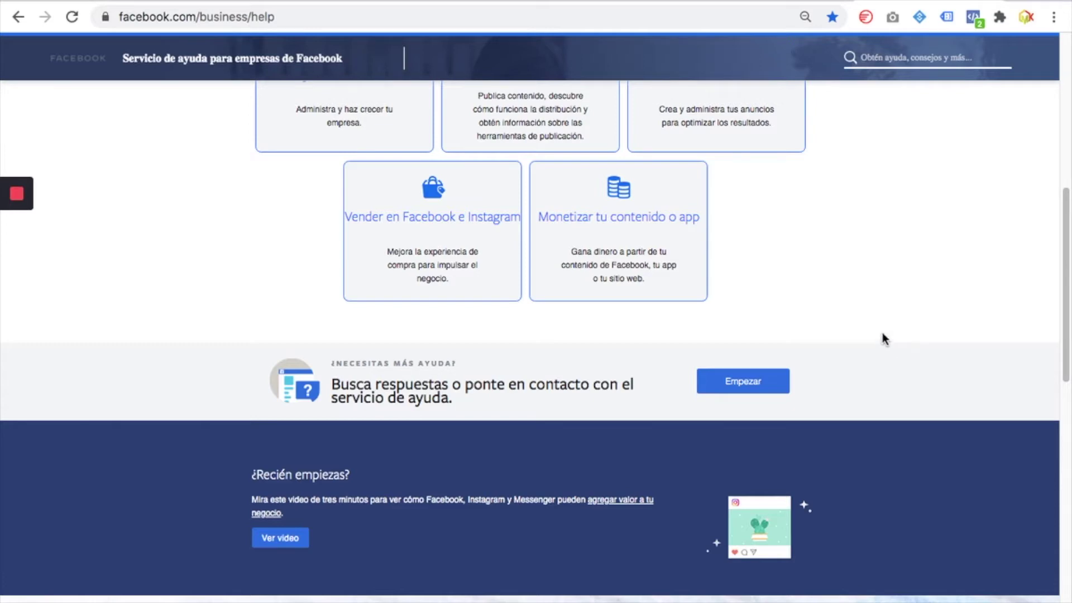
Choose 'Política y seguridad de la cuenta' and open 'La cuenta publicitaria se inhabilitó'
click(758, 387)
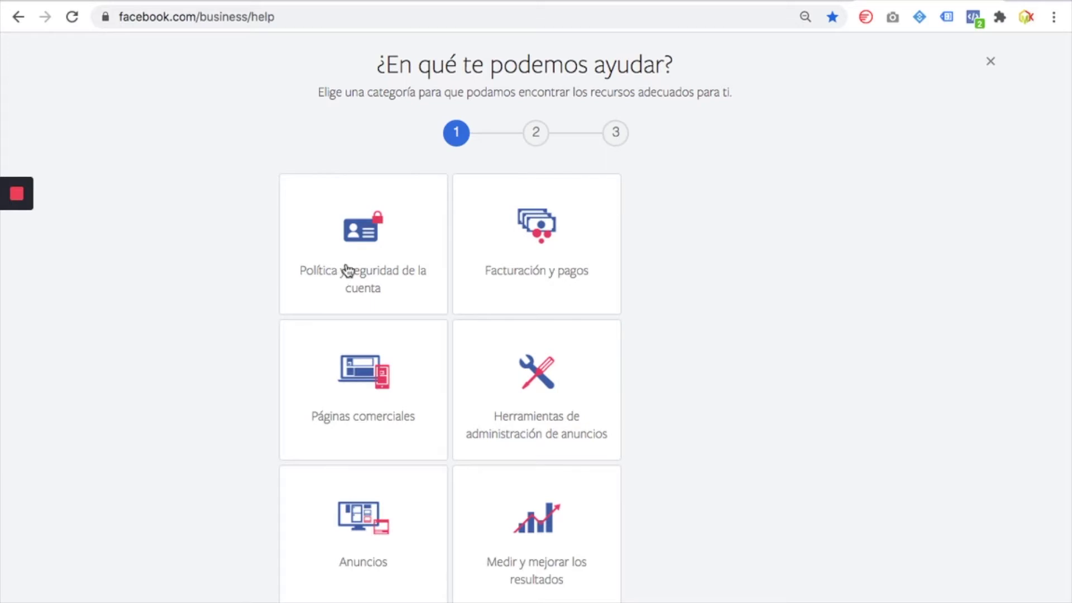
click(417, 243)
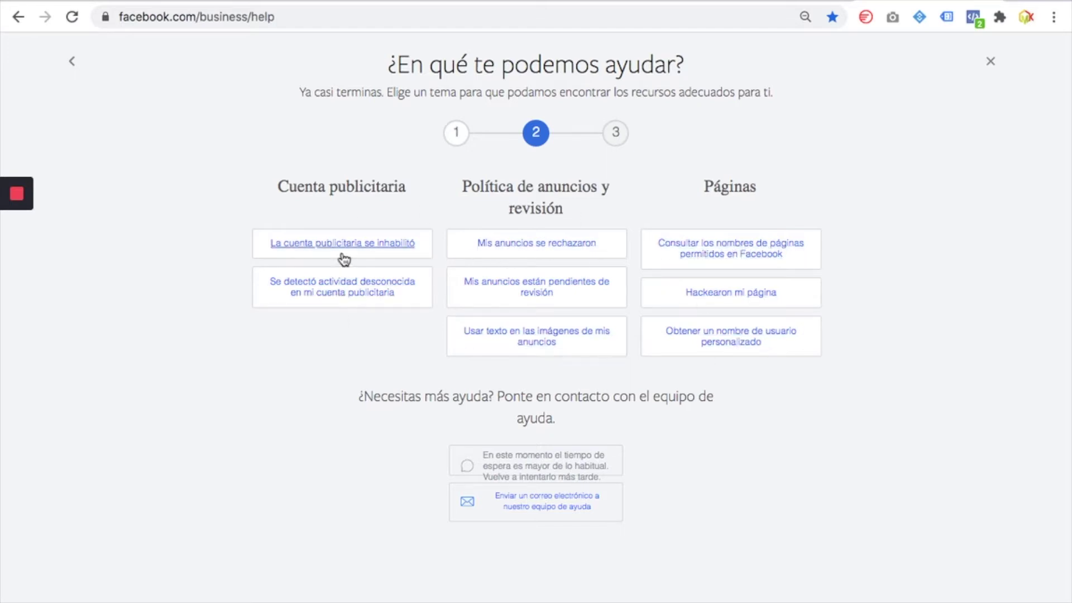
triple_click(407, 248)
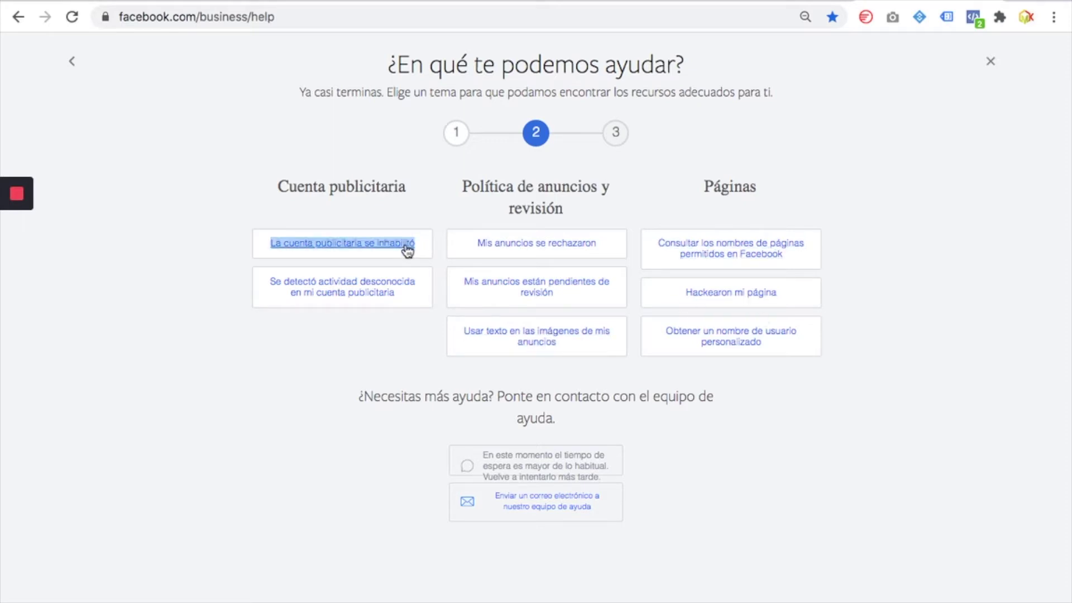
click(414, 217)
triple_click(400, 246)
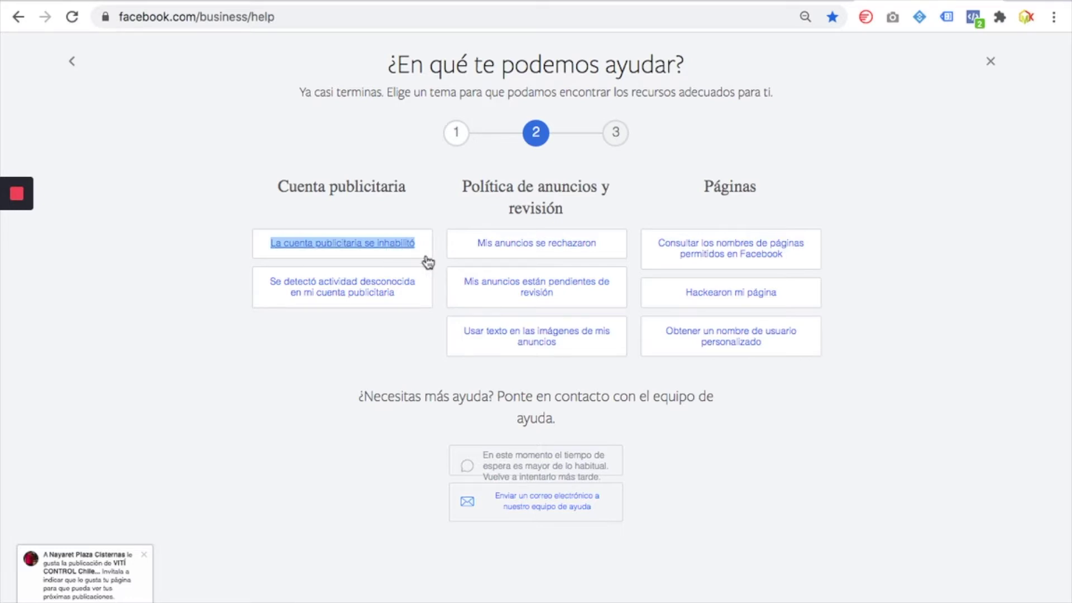
click(427, 217)
click(411, 245)
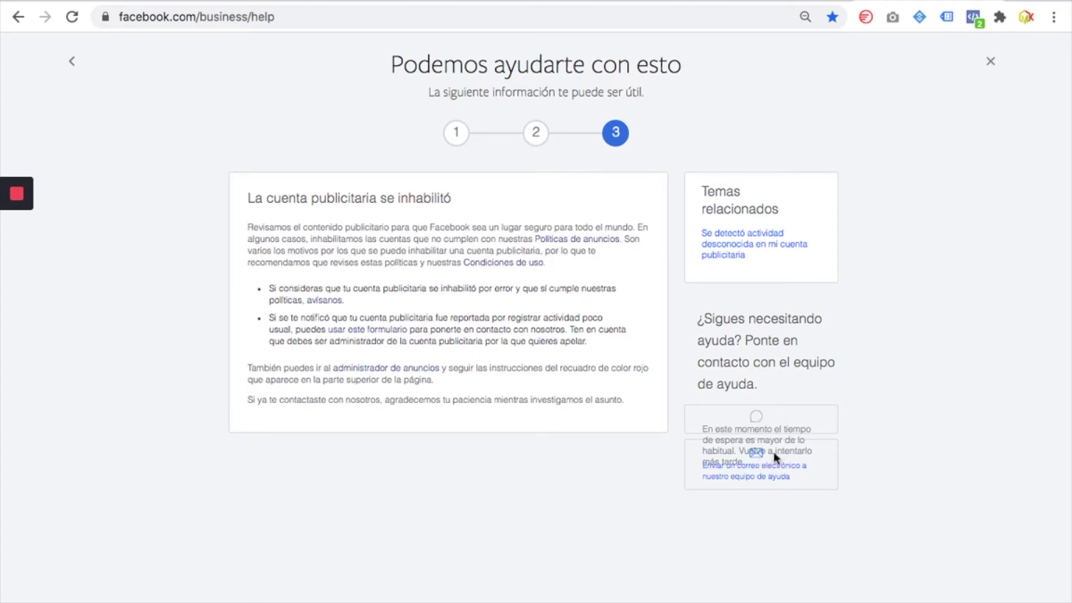
Go back, reload facebook.com/business/help from the Chat Facebook bookmark, and scroll to Empezar
click(17, 18)
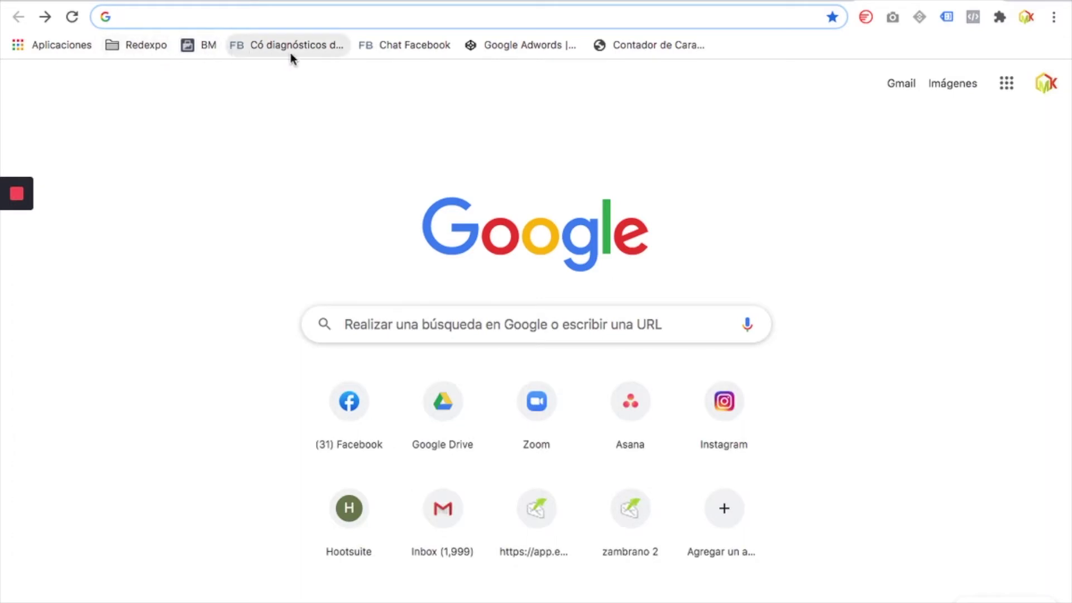
click(414, 46)
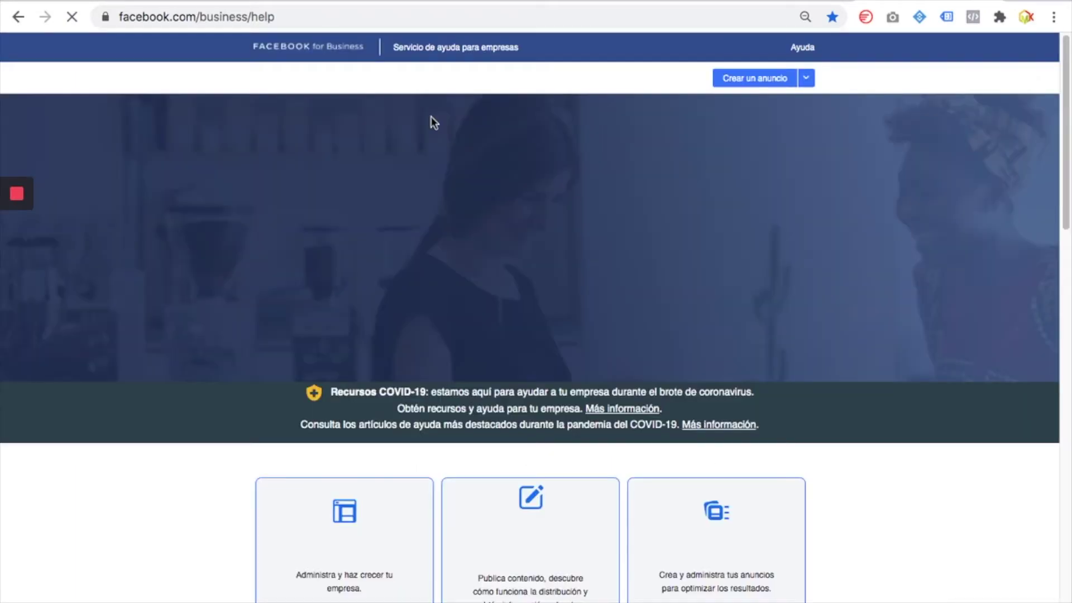
scroll(699, 317, down, 3)
scroll(698, 312, down, 15)
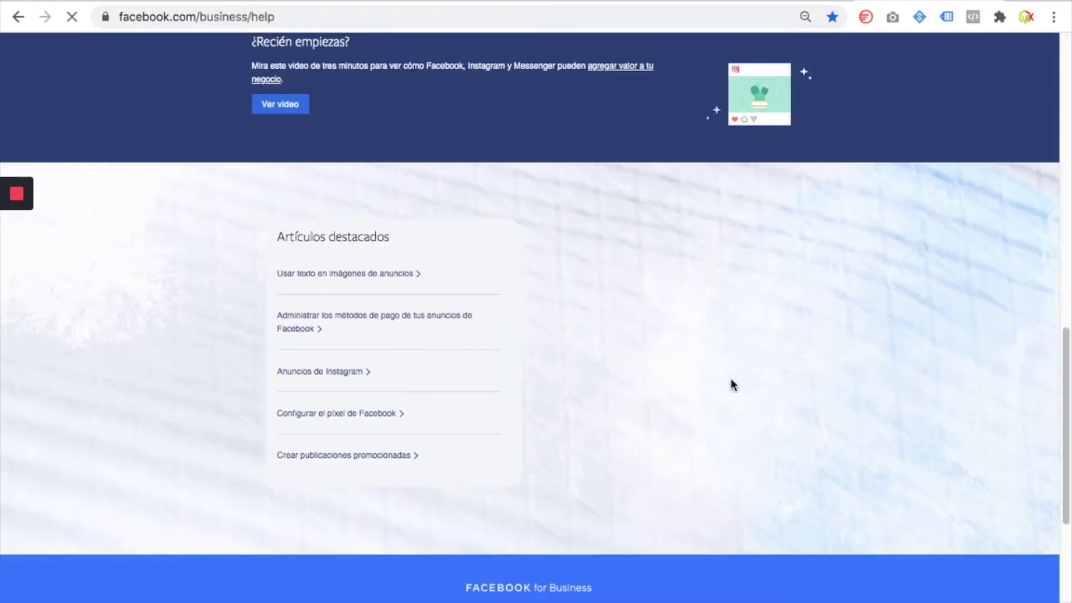
scroll(737, 307, up, 7)
click(753, 289)
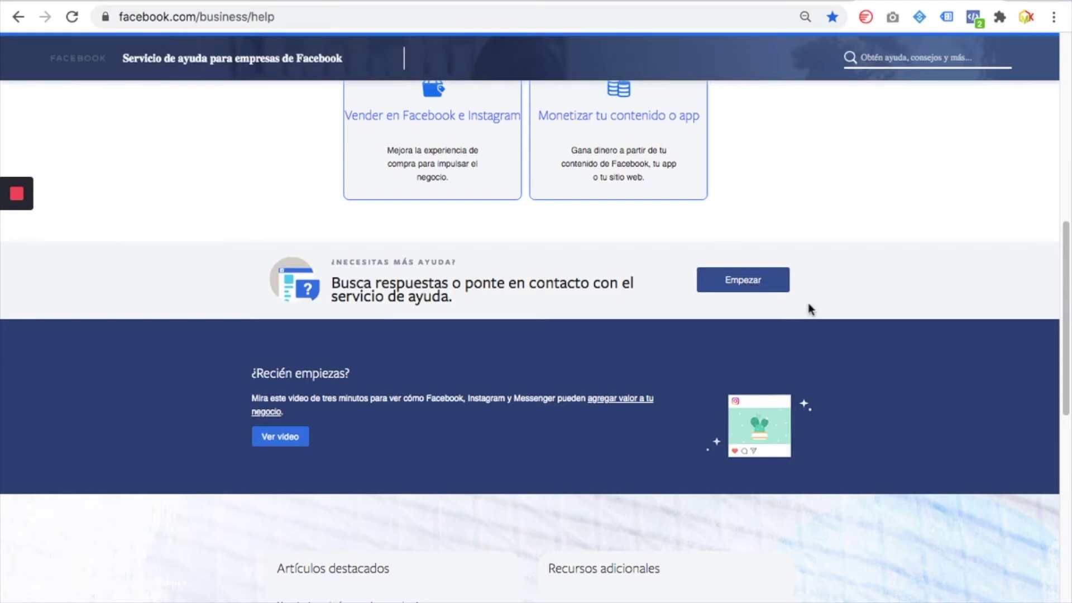
Choose the Anuncios category and request to email the help team
click(753, 285)
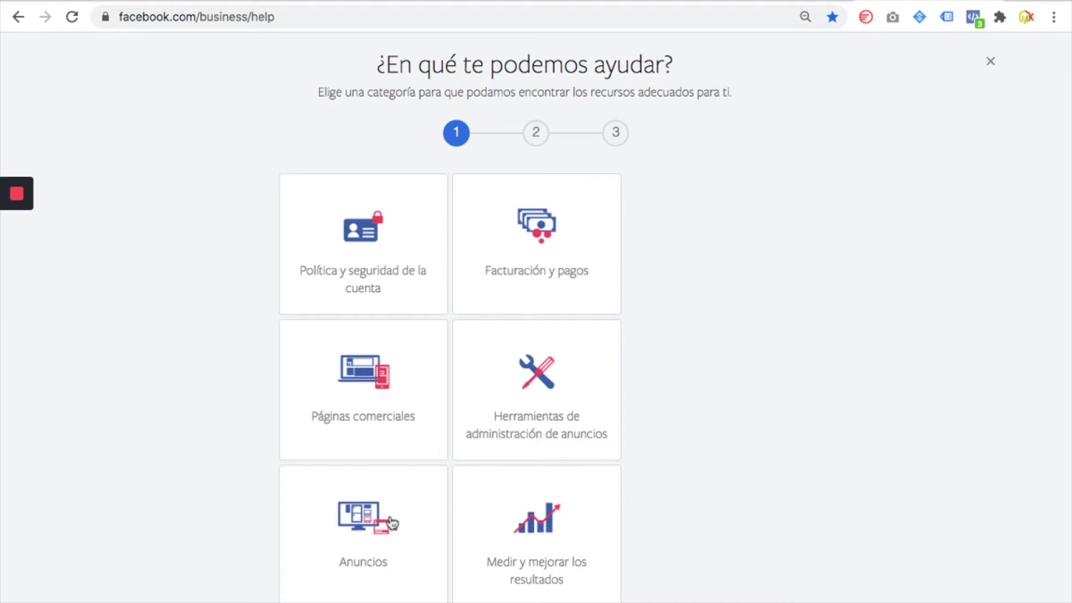
click(364, 521)
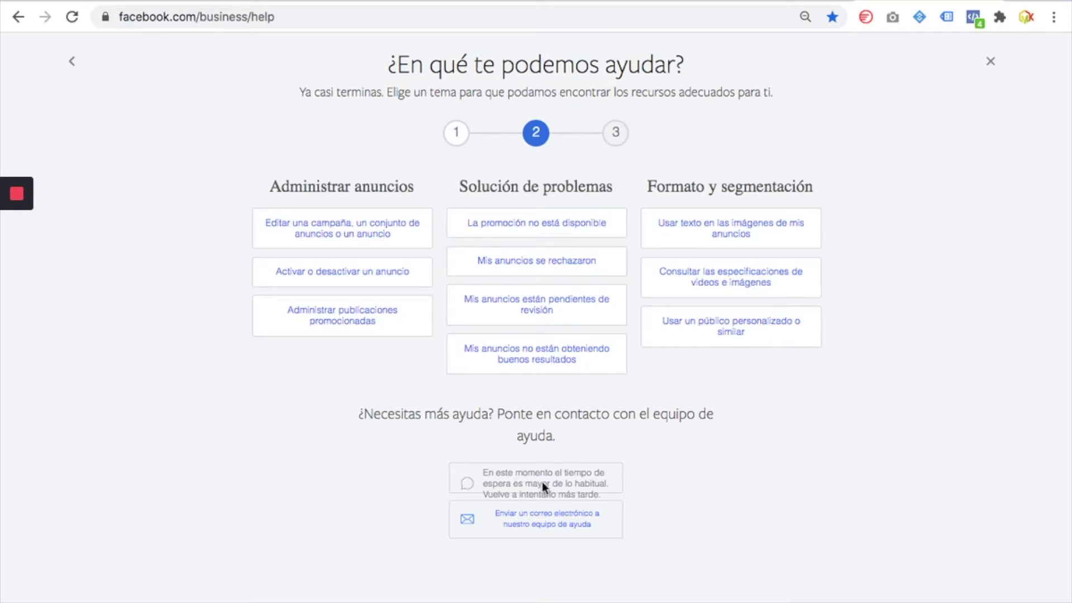
mouse_move(536, 3)
click(543, 525)
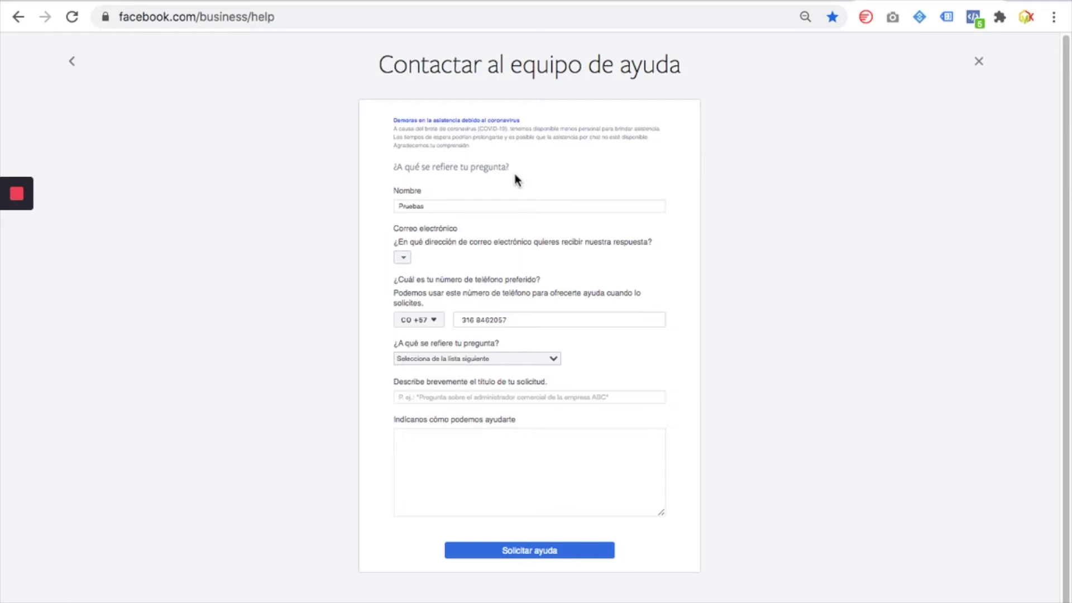
Replace 'Pruebas' in Nombre with the contact's first name and check the reply email options
double_click(477, 200)
text(Monica)
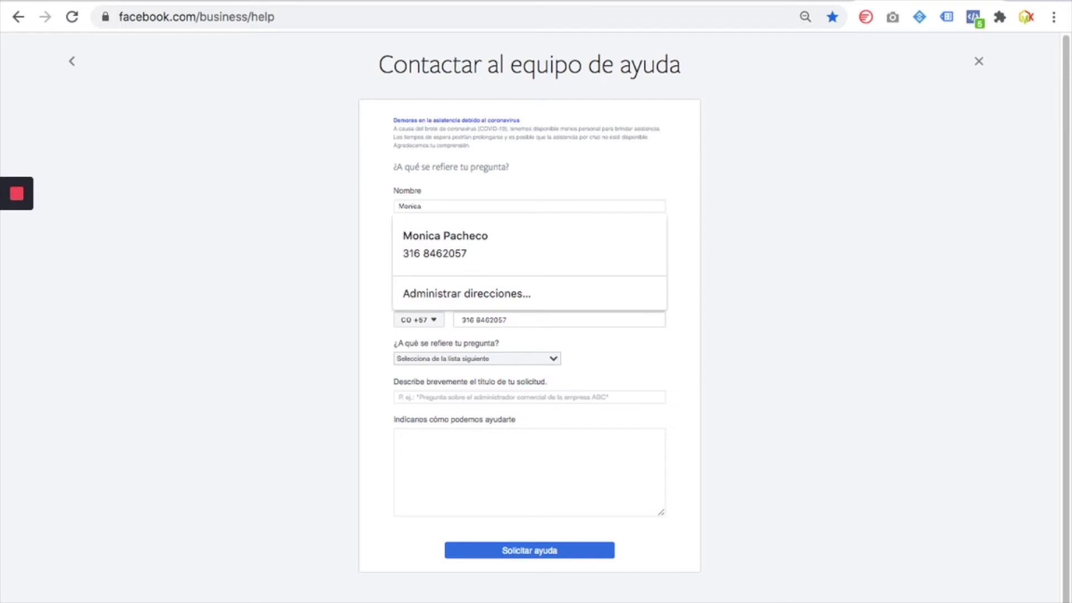
key(Escape)
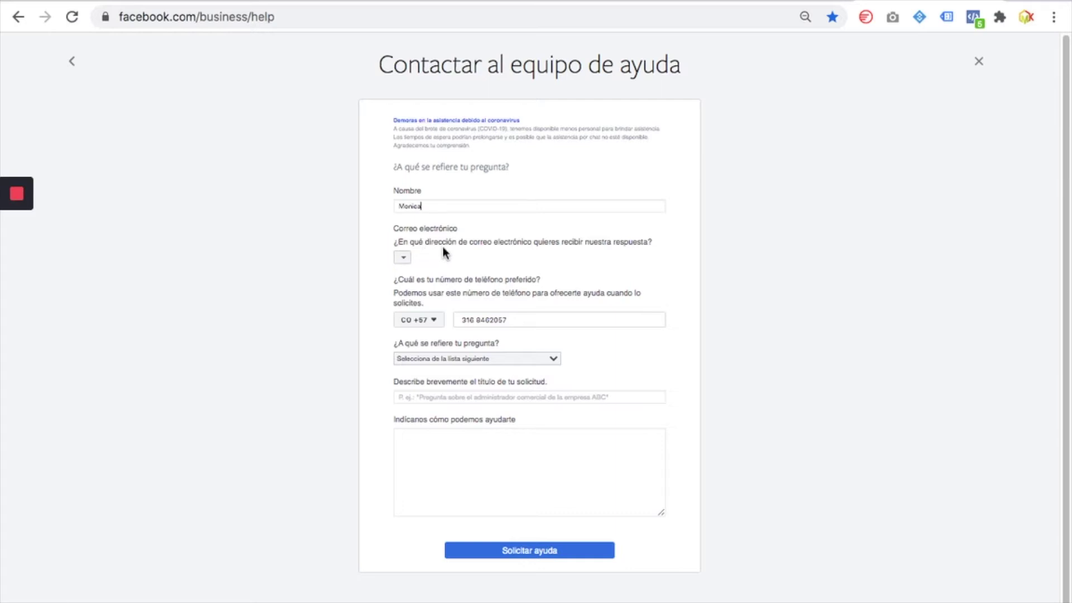
click(406, 259)
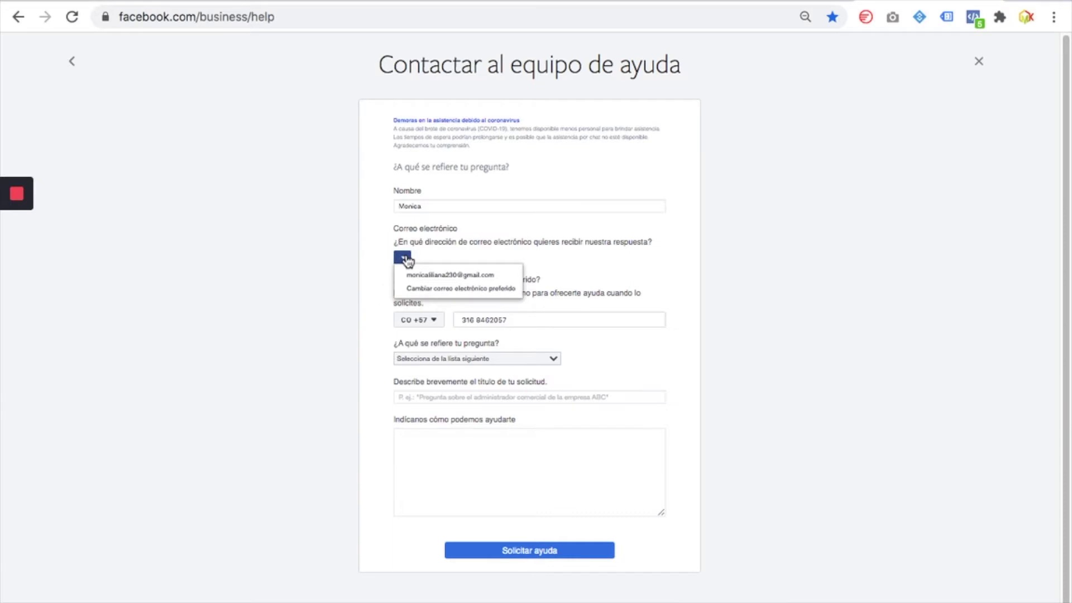
click(433, 259)
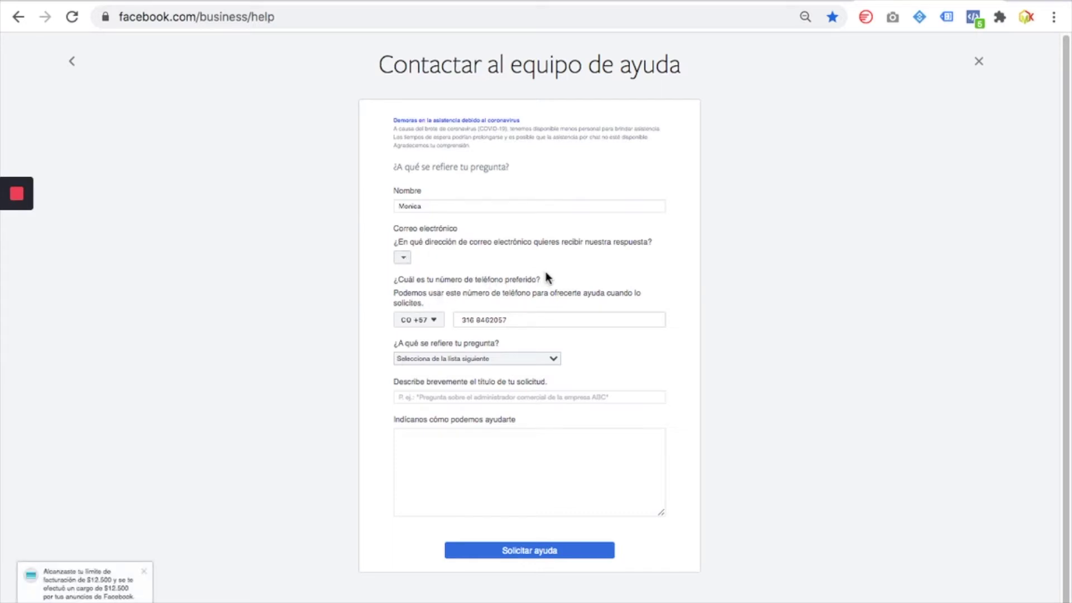
Clear the preferred phone number field and open the question topic list
click(474, 319)
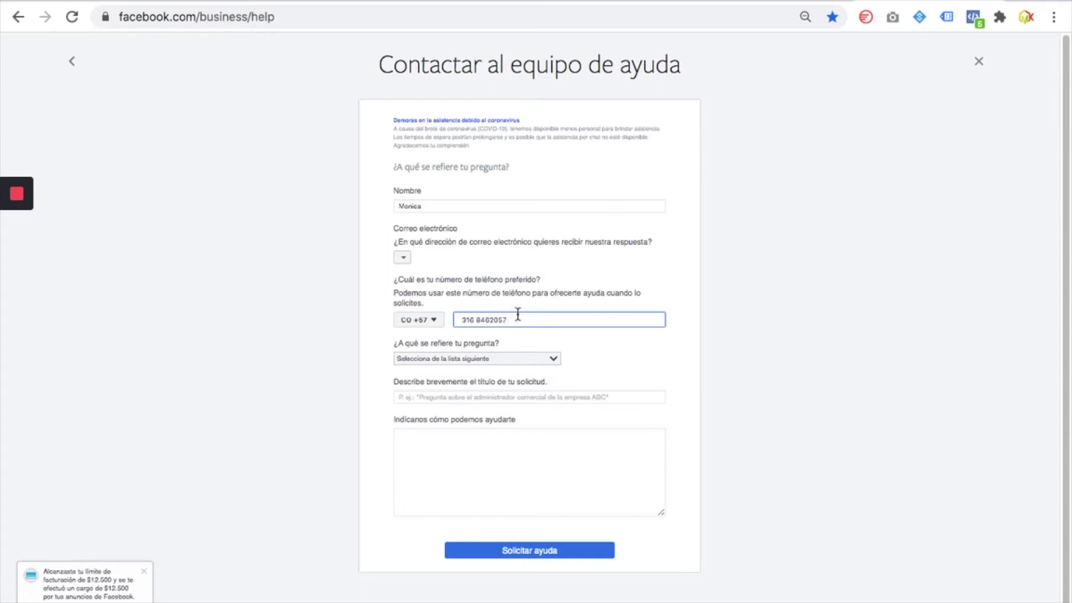
key(BackSpace)
key(BackSpace)
key(BackSpace)
key(BackSpace)
key(BackSpace)
key(BackSpace)
key(BackSpace)
key(BackSpace)
key(BackSpace)
key(BackSpace)
key(BackSpace)
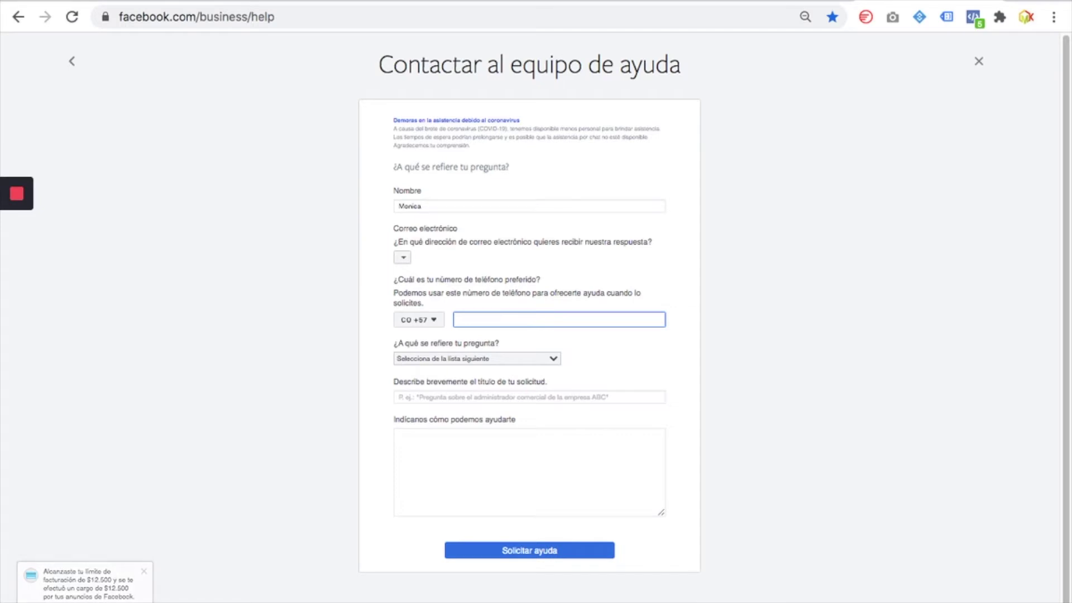
click(530, 318)
click(729, 307)
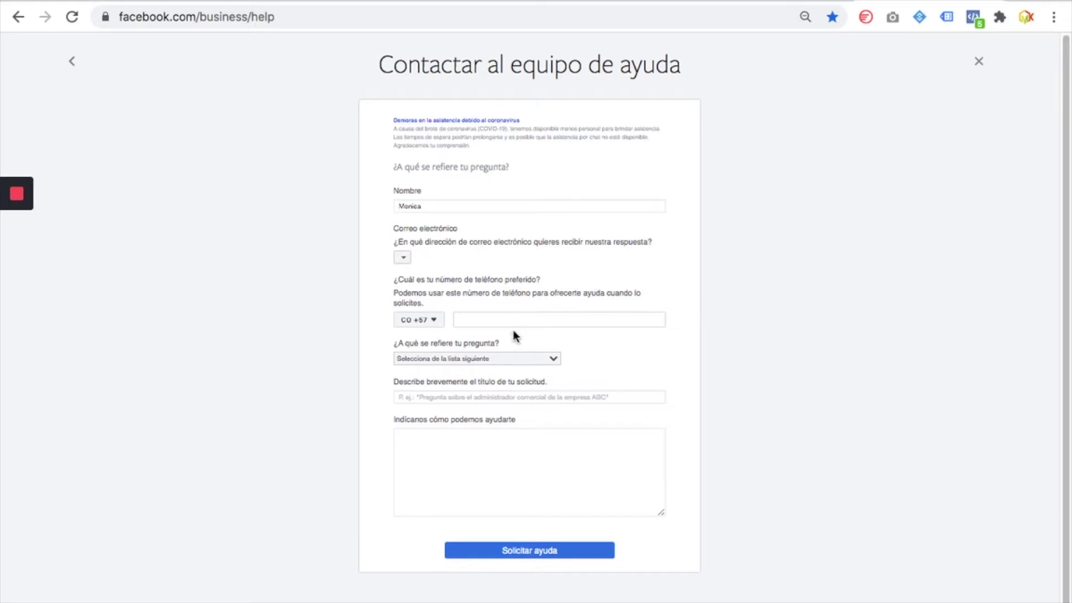
click(502, 360)
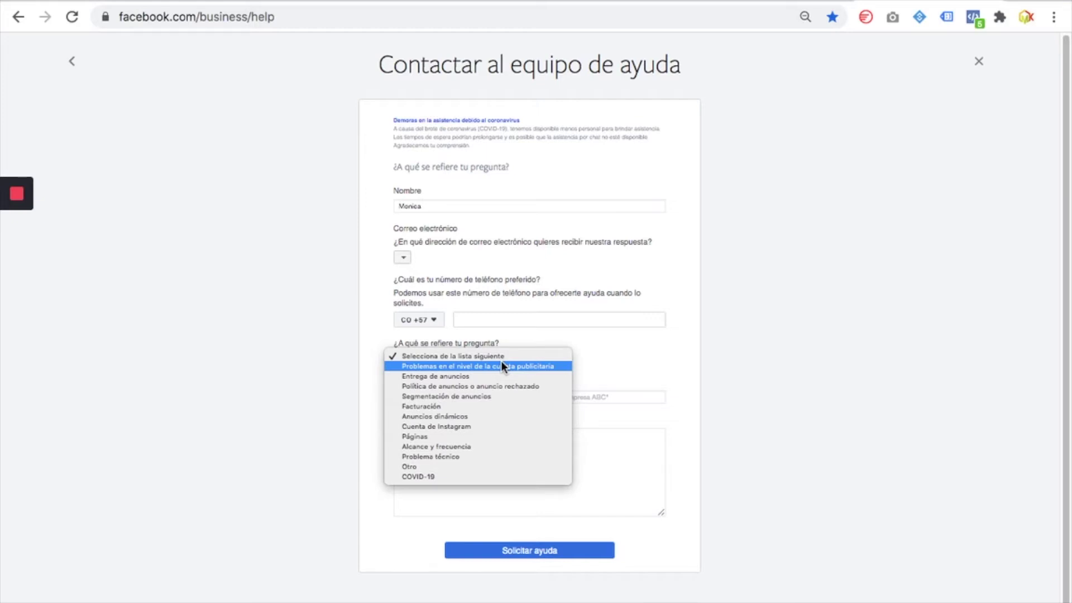
Set the topic to 'Entrega de anuncios' and title the request 'Anuncio no se muestra'
click(499, 377)
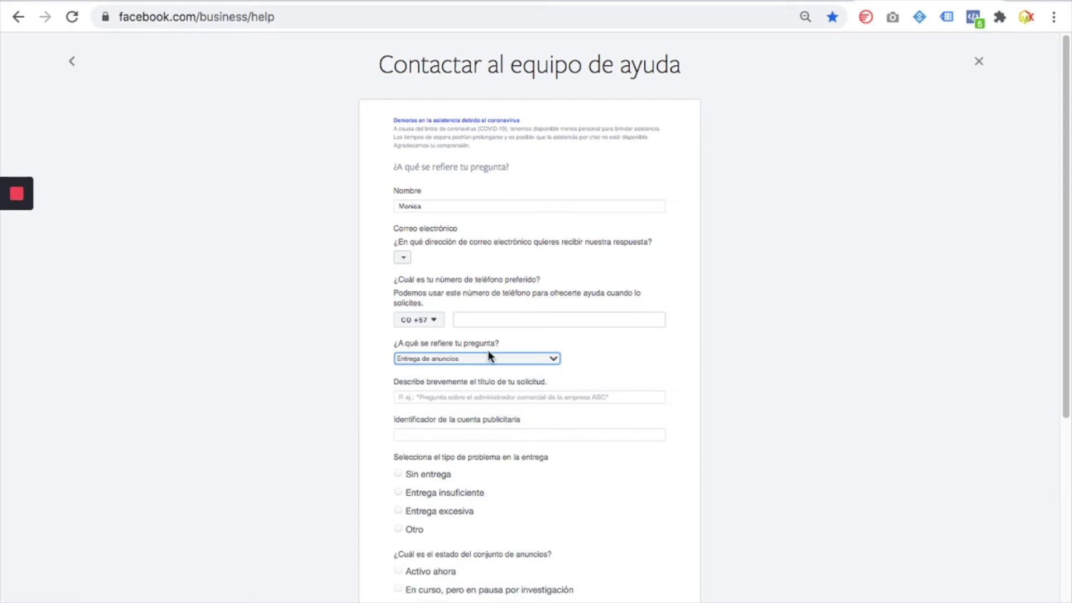
click(488, 398)
click(745, 378)
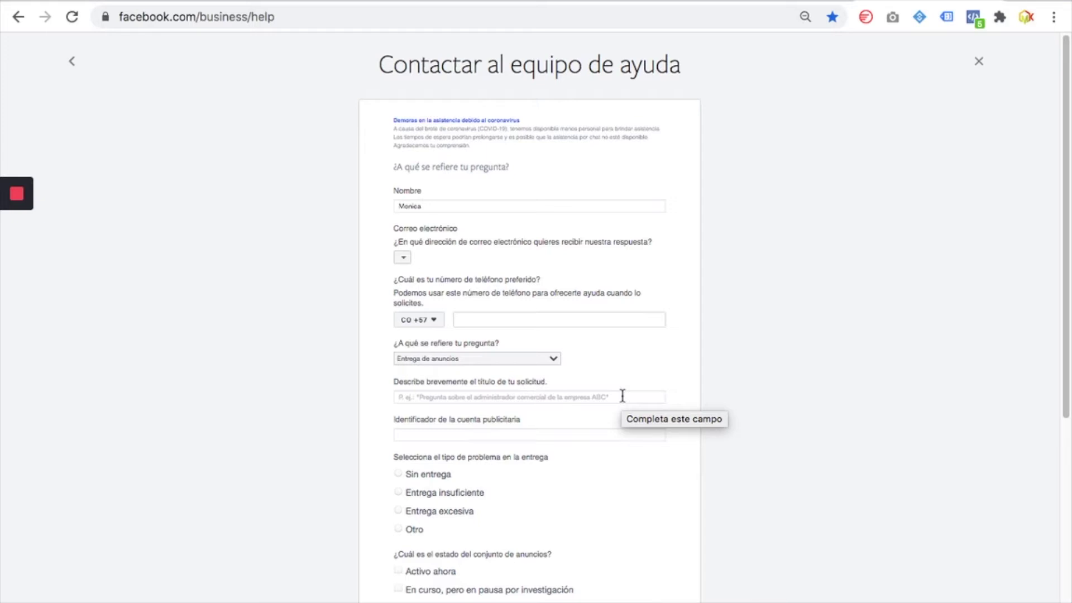
click(515, 398)
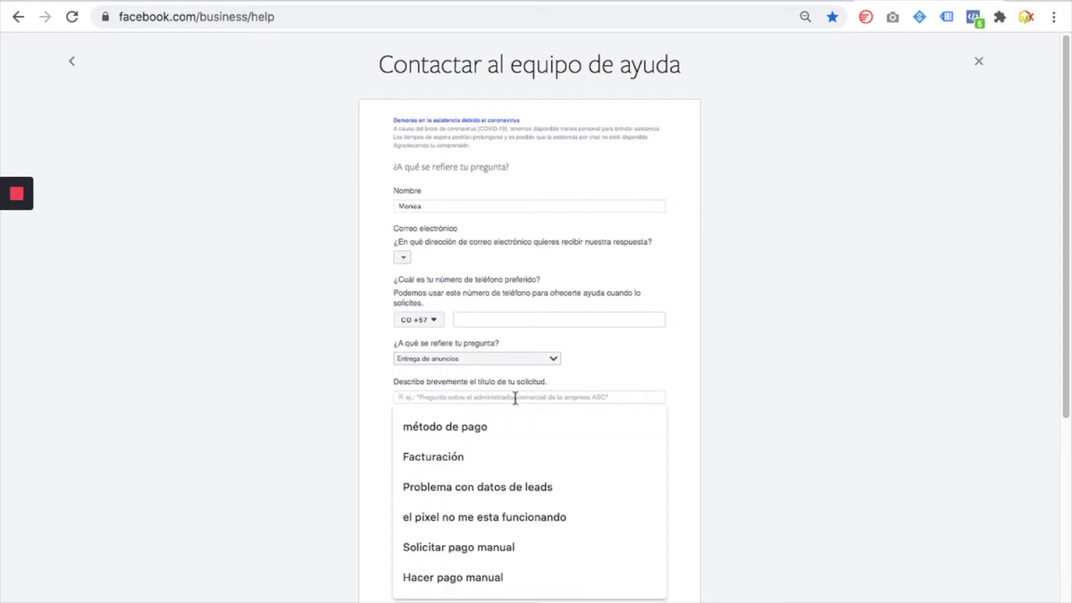
text(Anun)
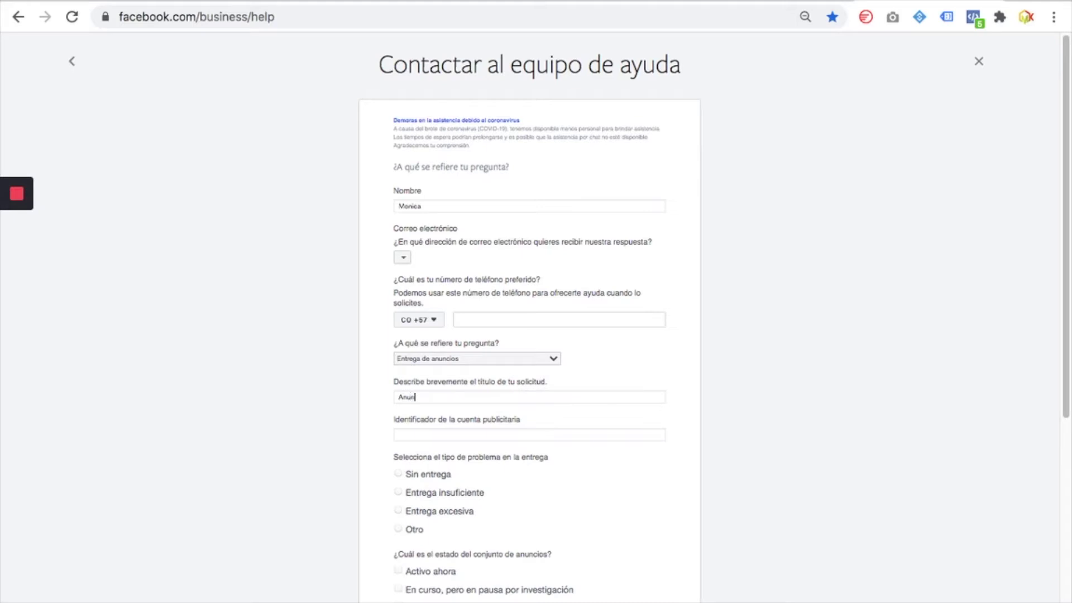
text(cio no se muc)
text(stra)
Paste a wrong link into the ad account ID field, then delete it
click(510, 438)
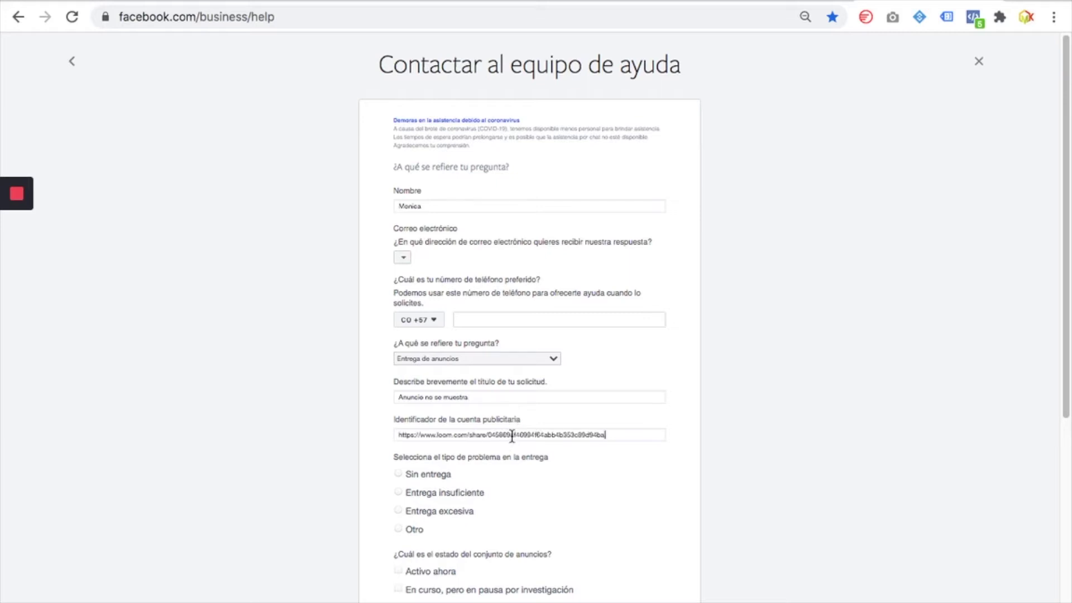
key(ctrl+a)
key(BackSpace)
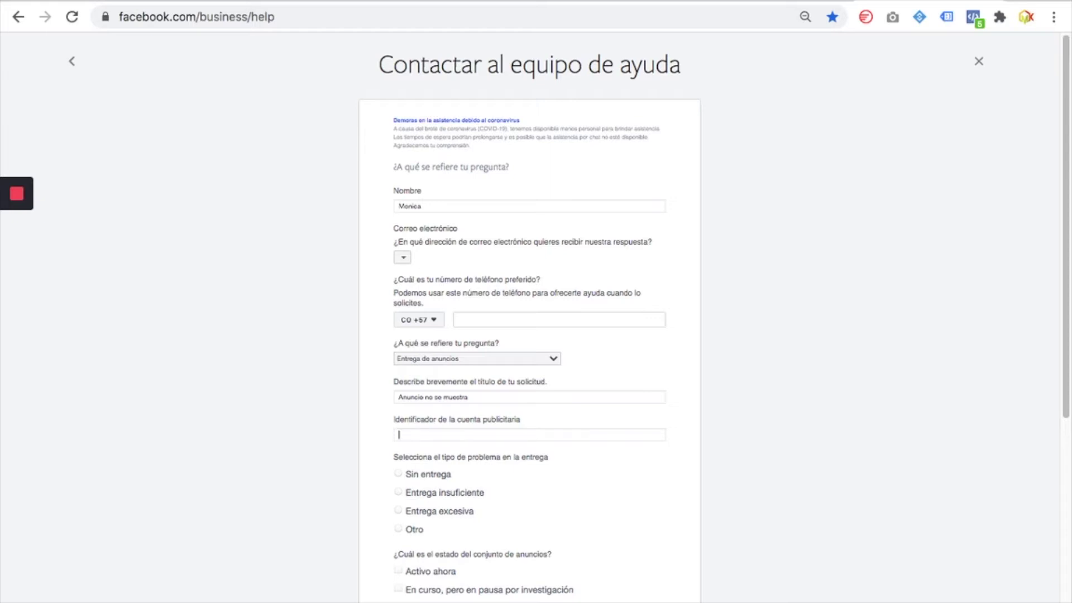
click(510, 435)
Mark the delivery problem type as Otro and focus the ad set identifiers field
scroll(534, 494, down, 2)
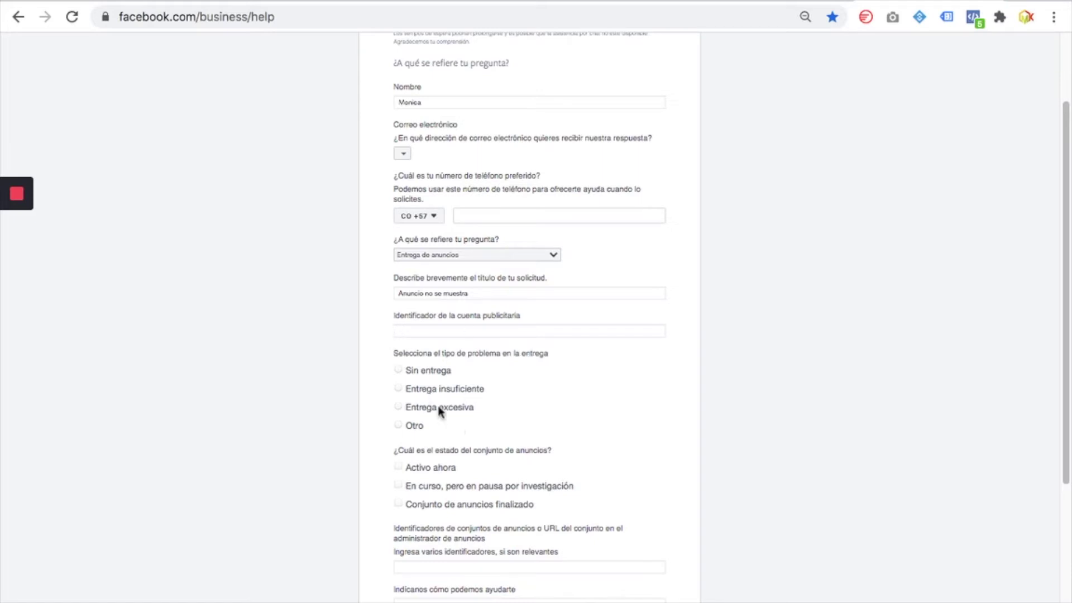
click(415, 427)
scroll(514, 426, down, 3)
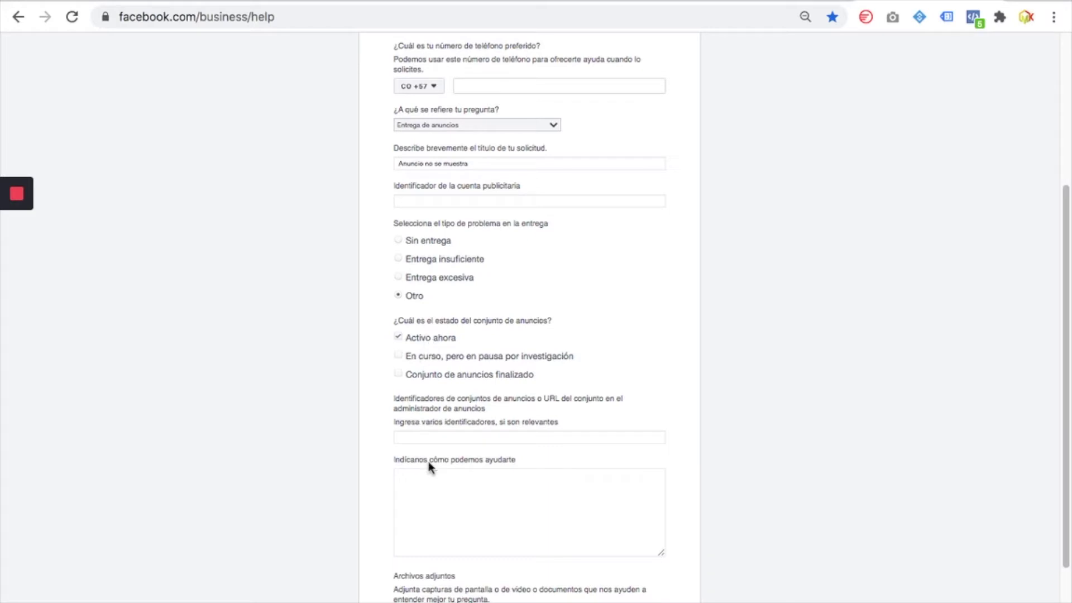
click(480, 439)
key(ctrl+Tab)
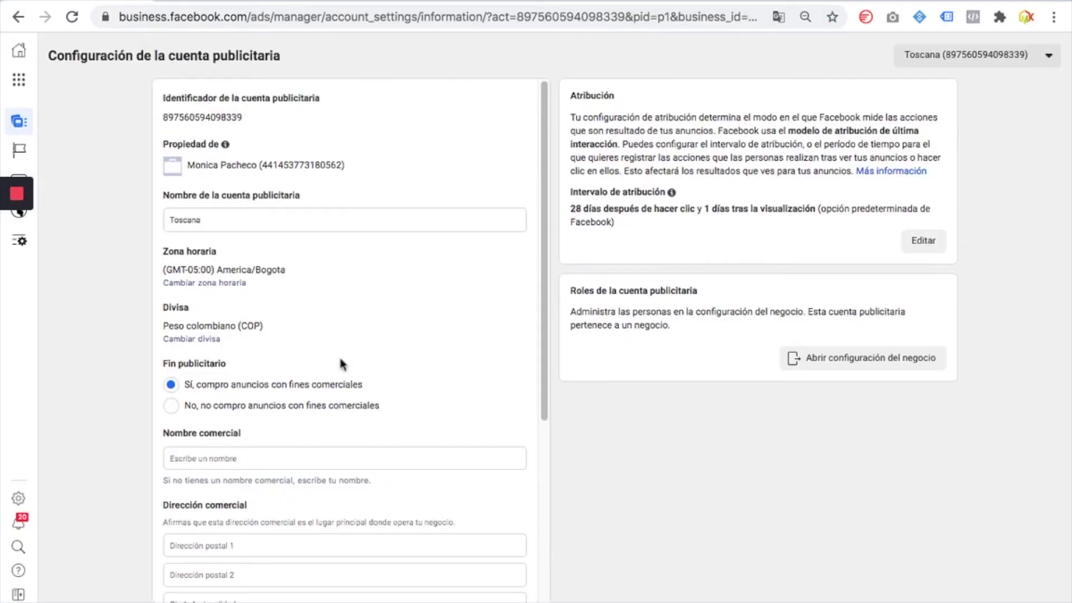
scroll(343, 366, down, 5)
click(9, 60)
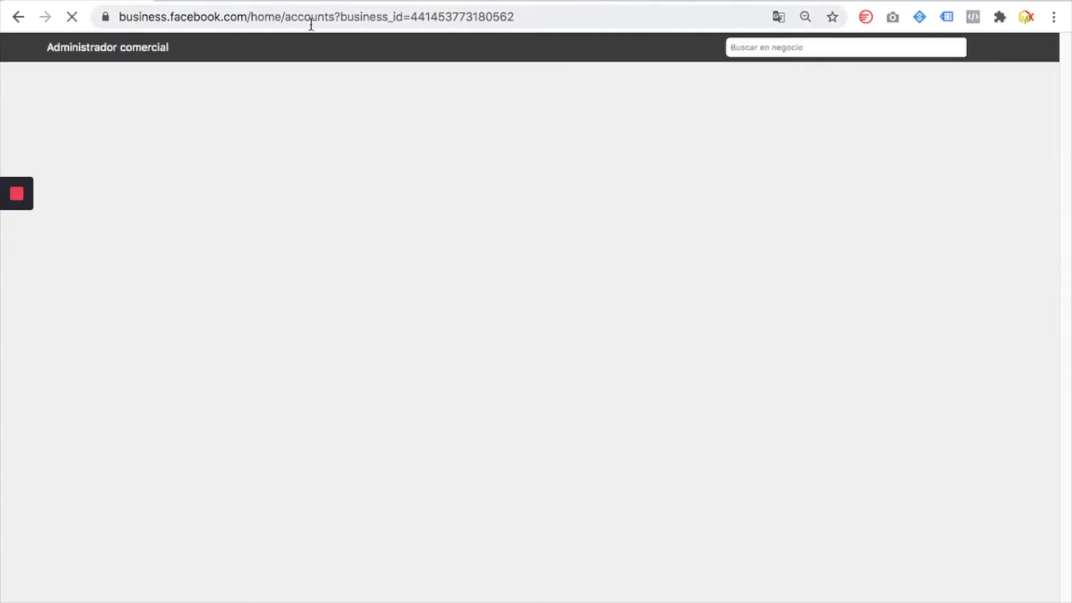
click(903, 1)
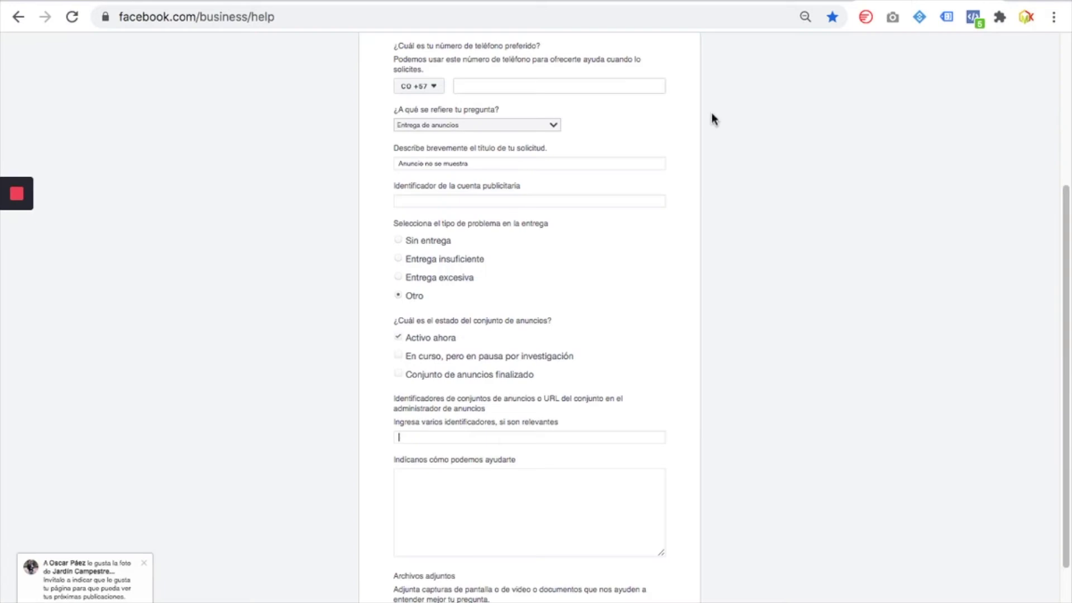
click(475, 439)
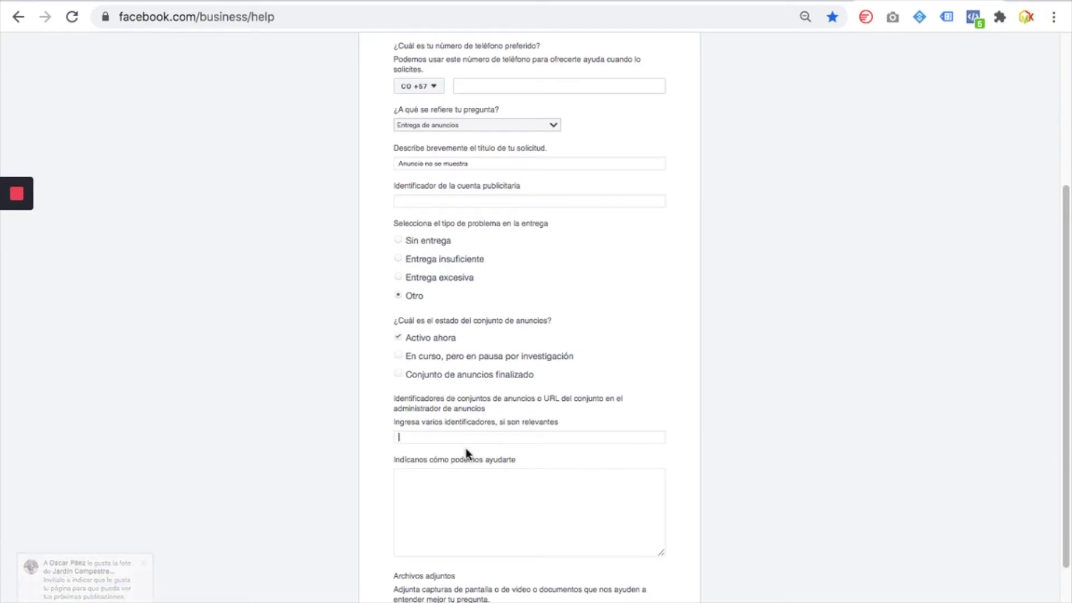
click(444, 488)
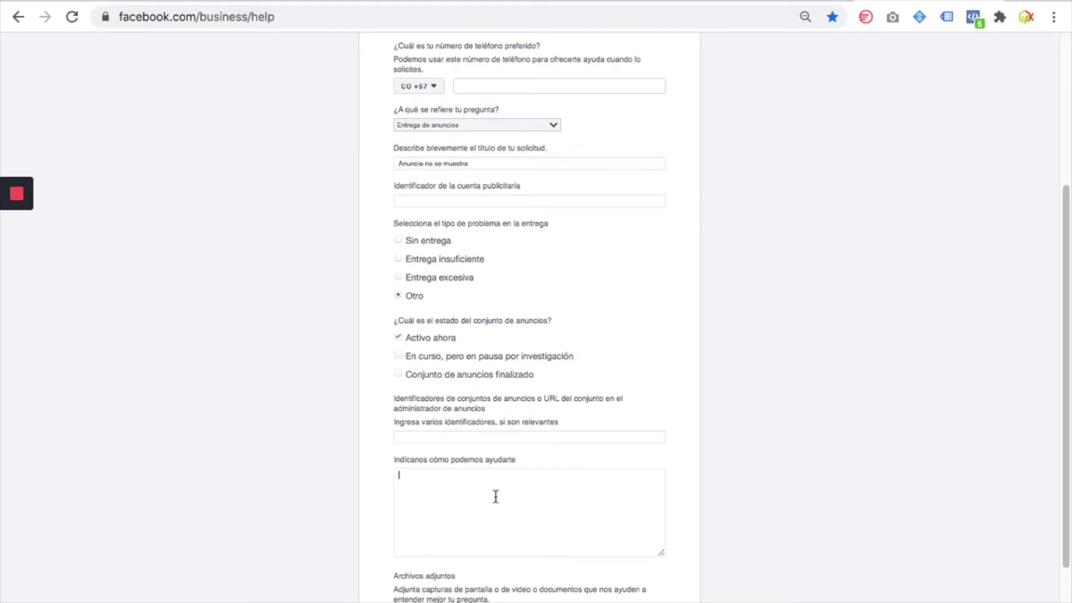
scroll(496, 496, down, 3)
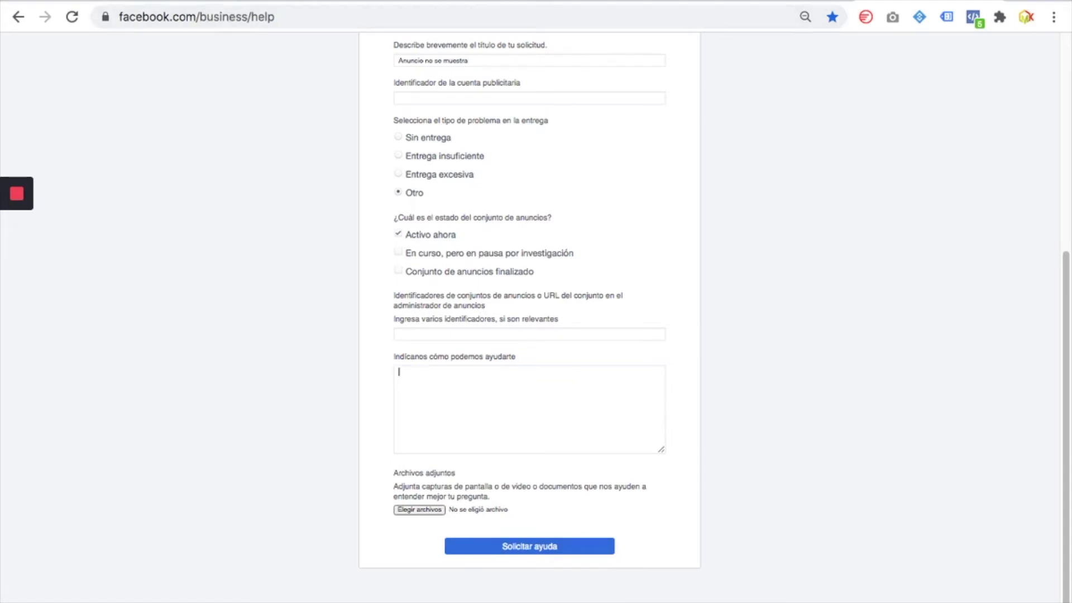
mouse_move(391, 1)
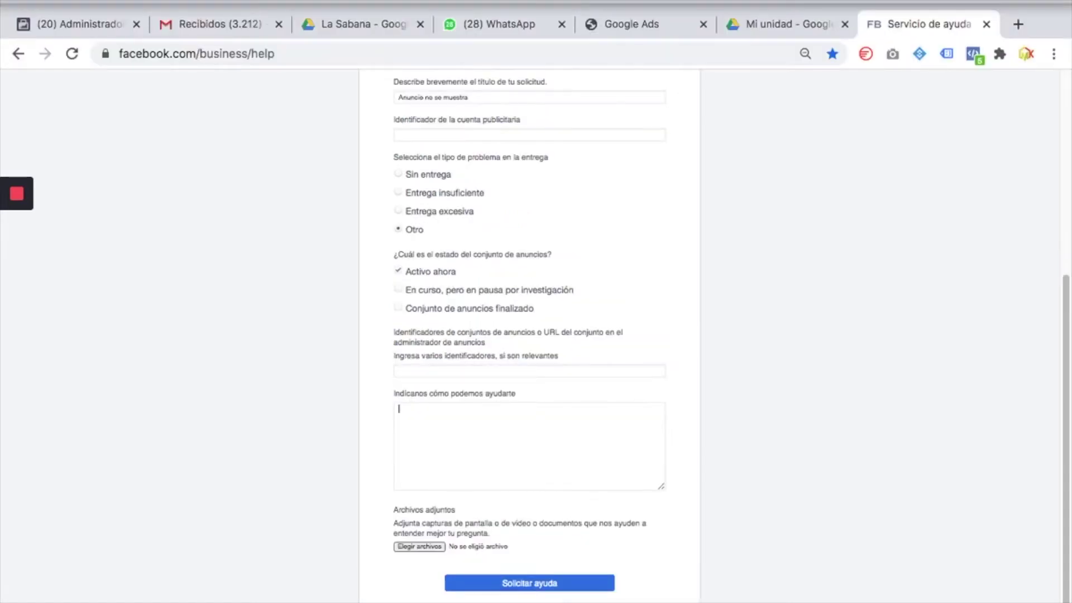
click(11, 1)
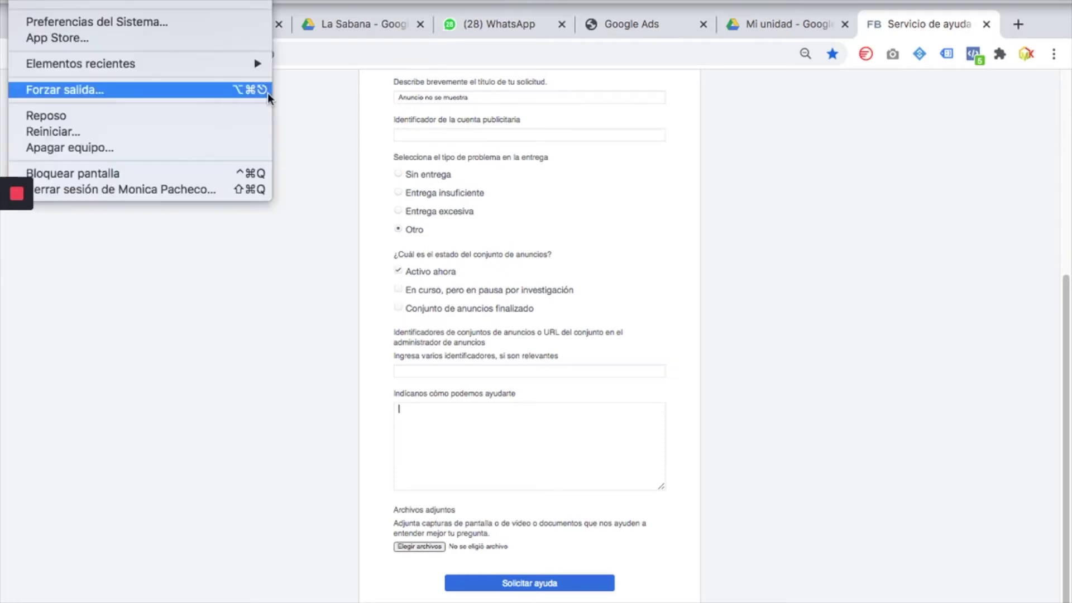
click(731, 465)
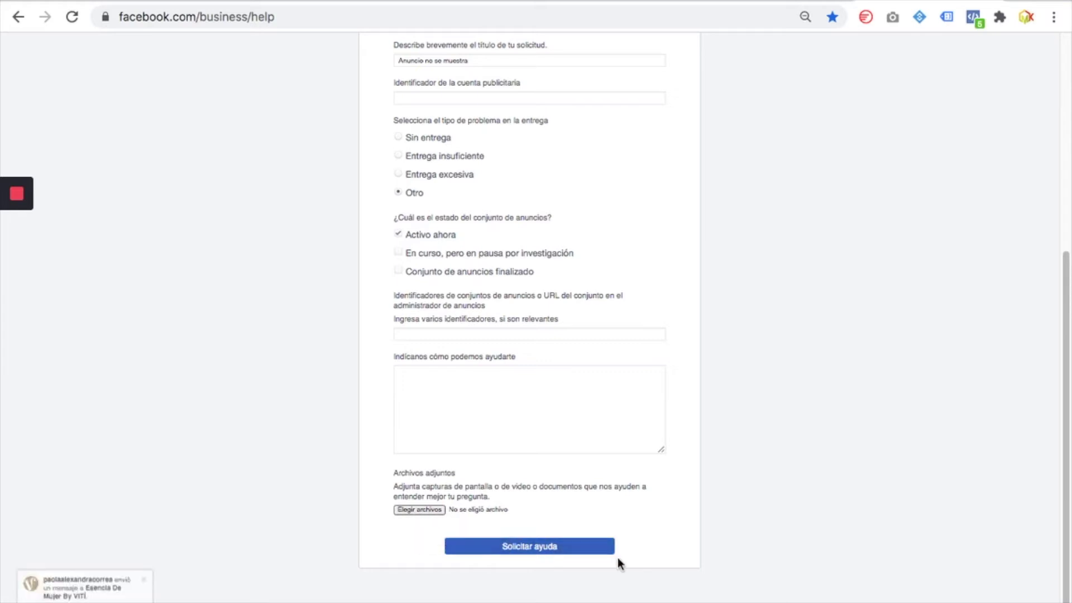
click(573, 553)
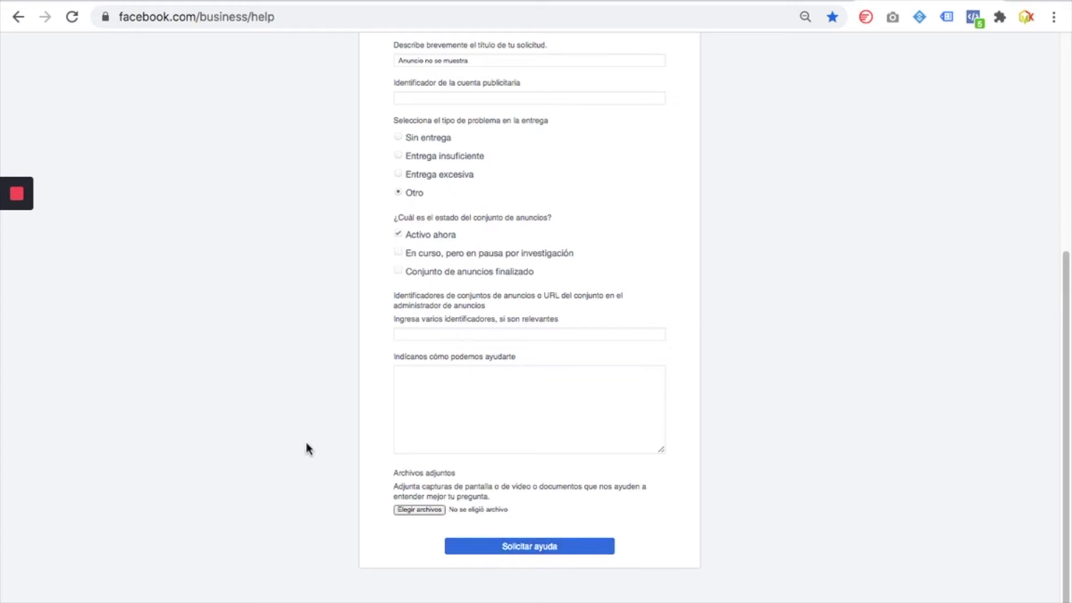
scroll(306, 449, up, 6)
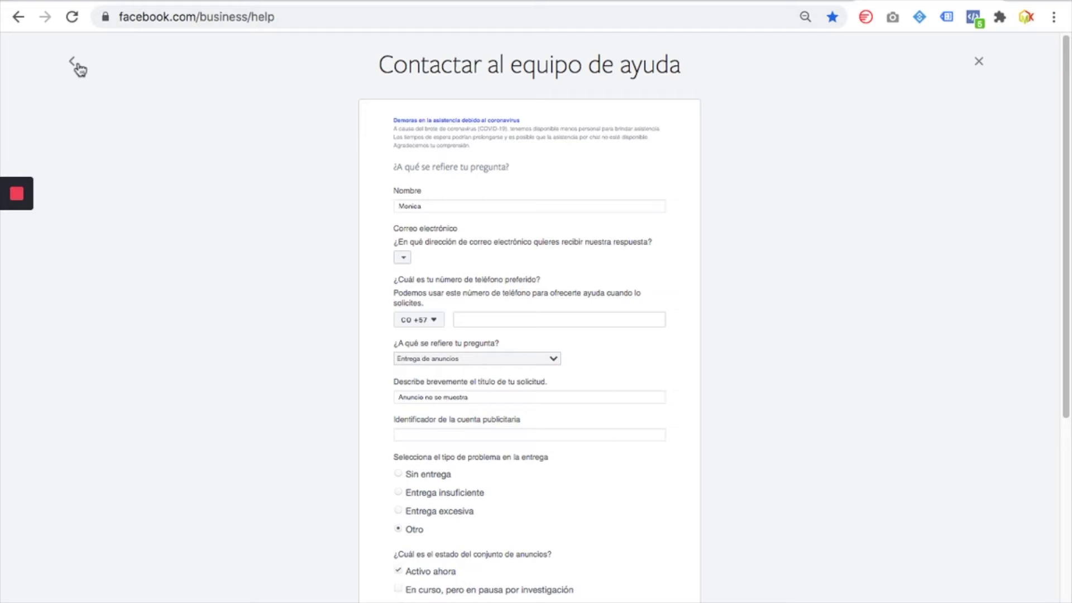
Return to the help topic chooser and highlight the Administrar anuncios heading and links
click(73, 65)
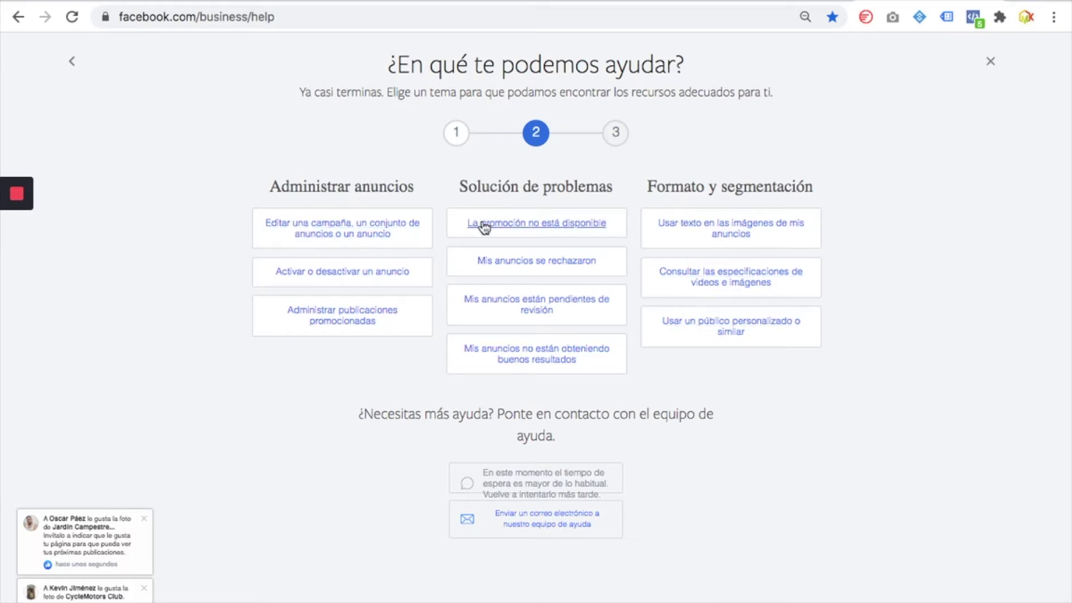
drag(259, 186, 423, 185)
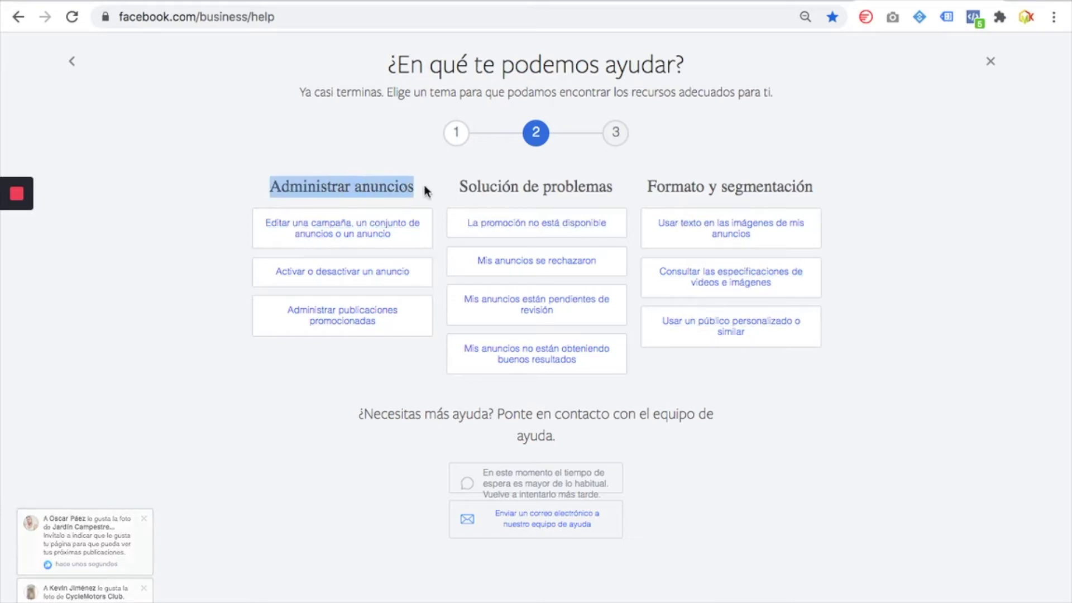
drag(207, 229, 394, 340)
click(390, 365)
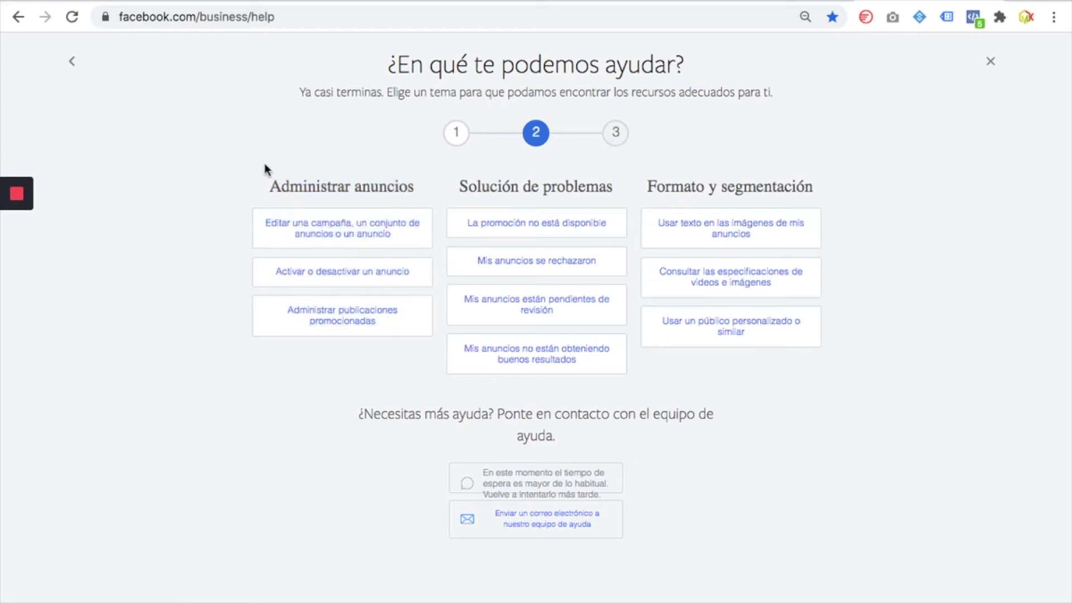
drag(266, 167, 423, 189)
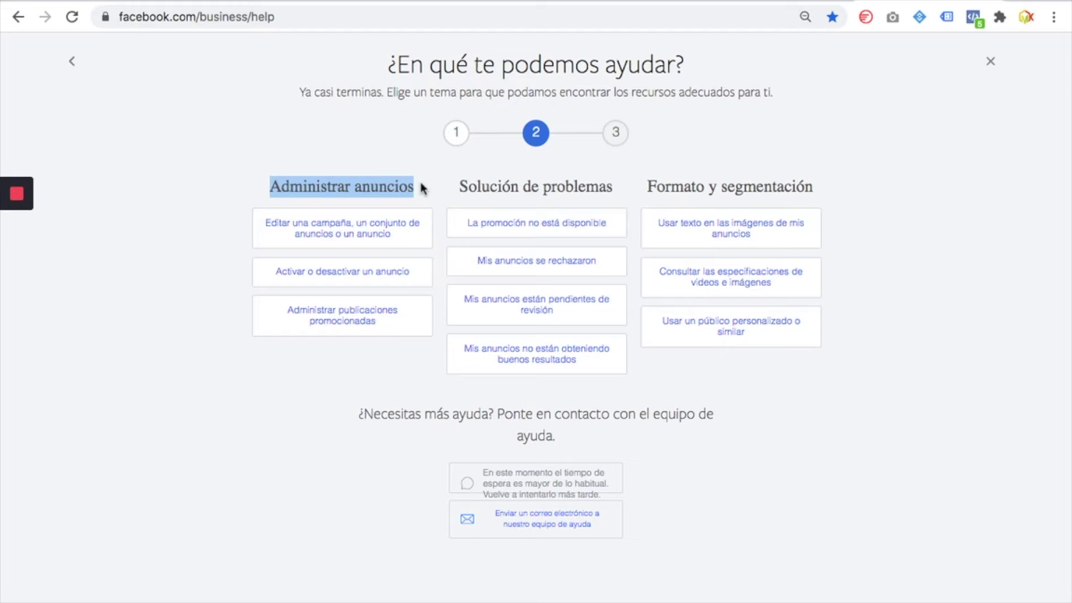
click(324, 137)
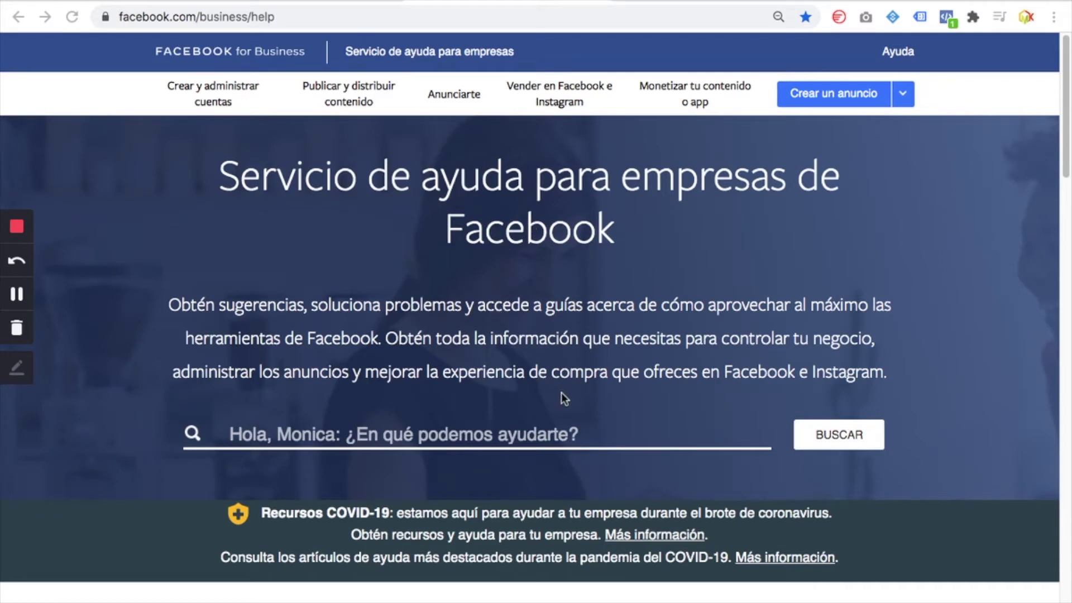
Scroll down to '¿Necesitas más ayuda?' and start the guided help at the category step
scroll(558, 398, down, 3)
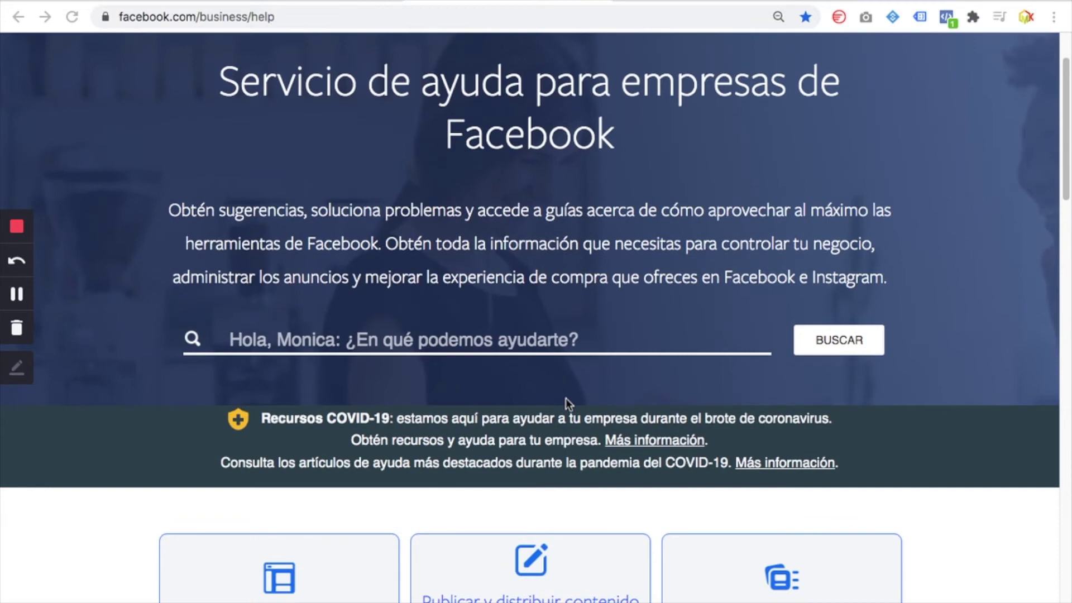
scroll(565, 397, down, 2)
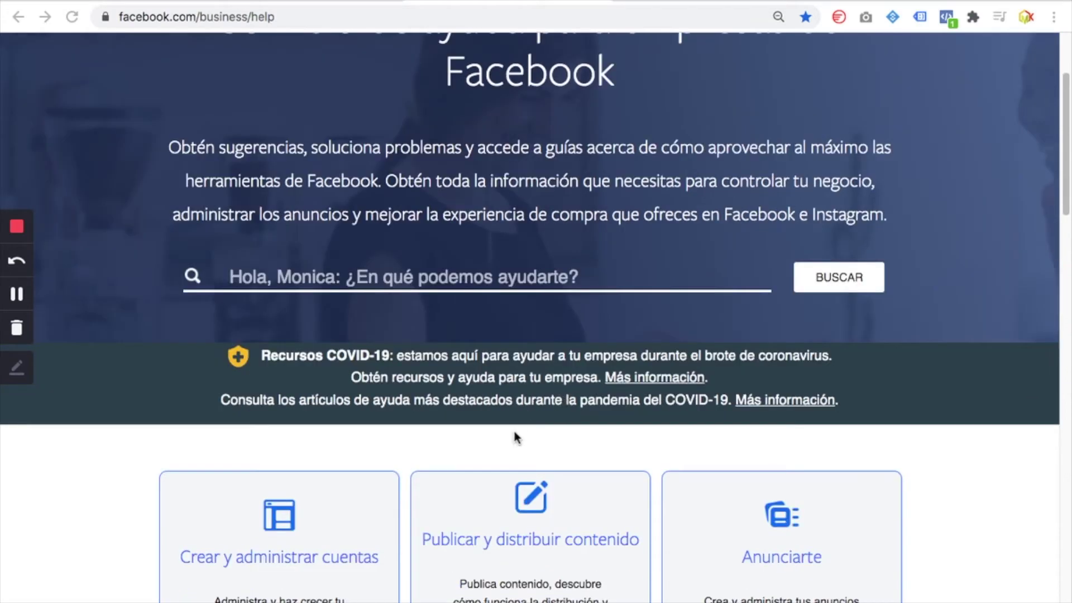
scroll(497, 446, down, 3)
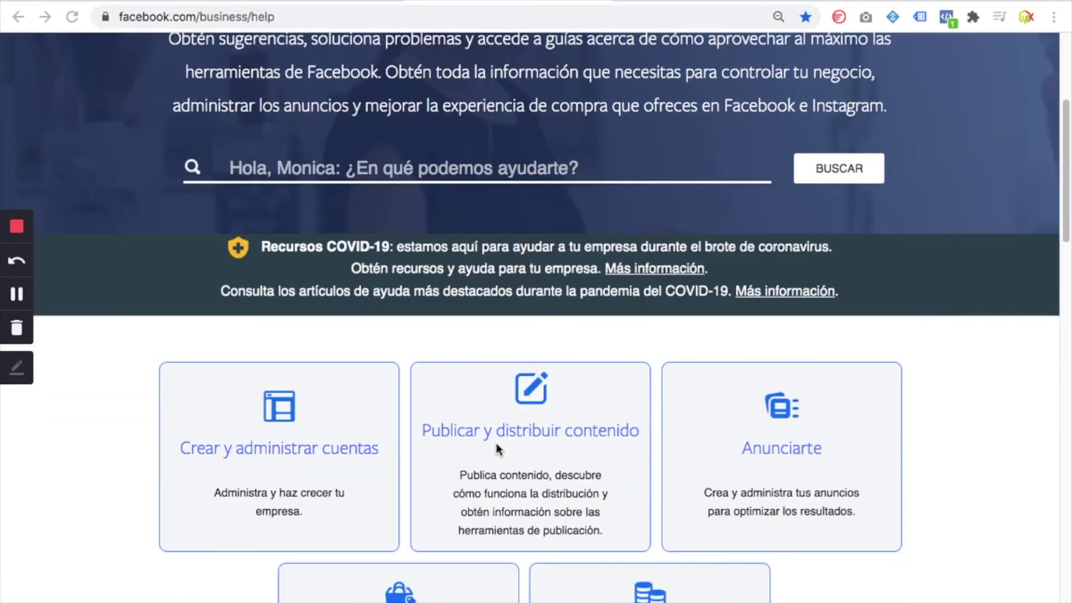
scroll(453, 455, down, 4)
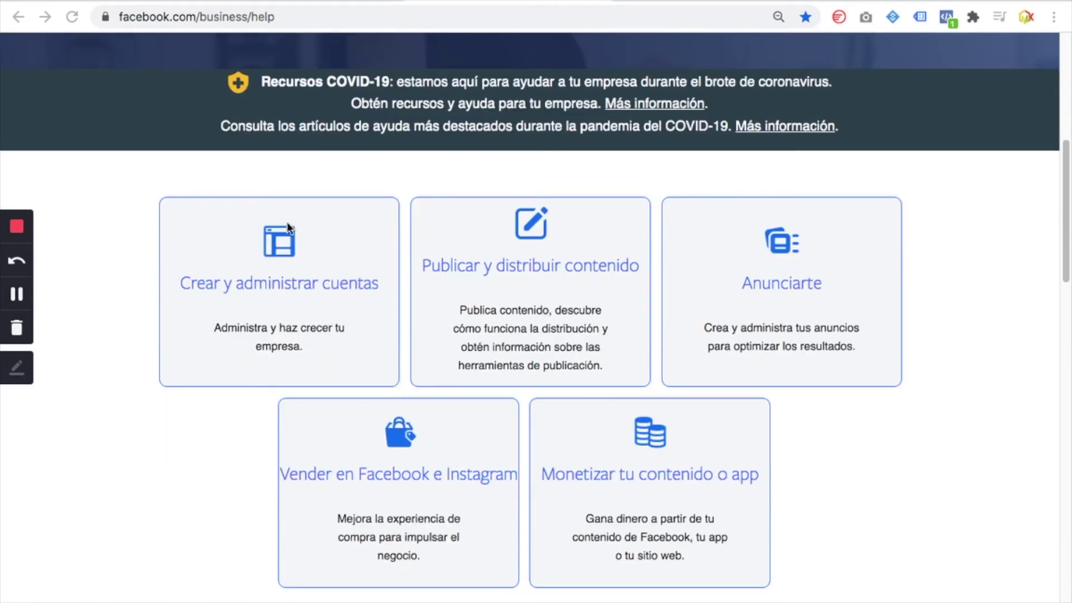
scroll(561, 494, down, 1)
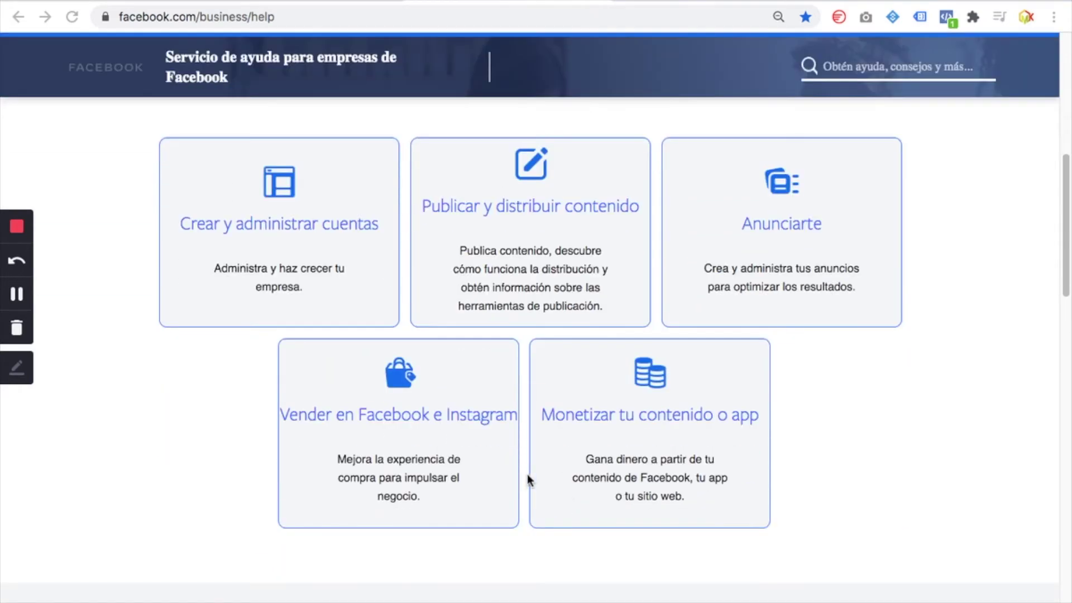
scroll(688, 544, down, 2)
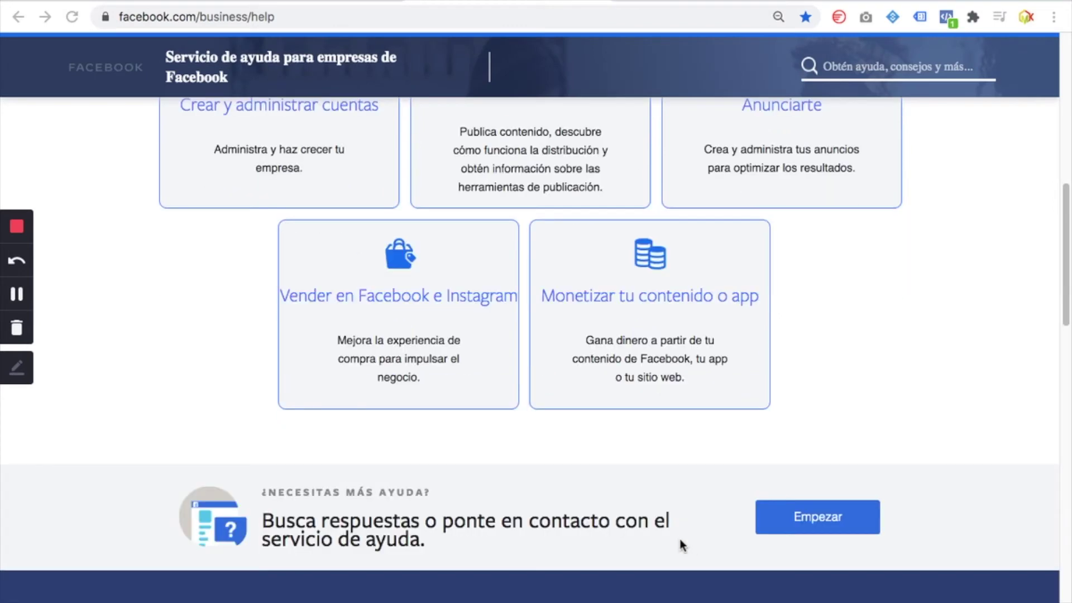
click(824, 523)
click(824, 522)
click(820, 521)
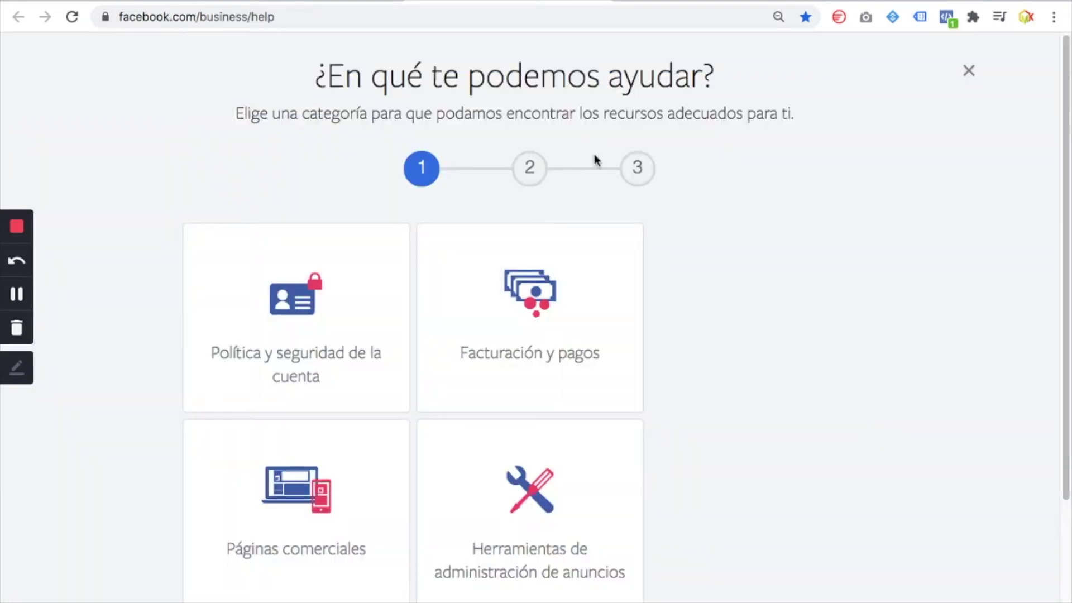
Scroll through the help category cards to find Anuncios
scroll(614, 394, down, 3)
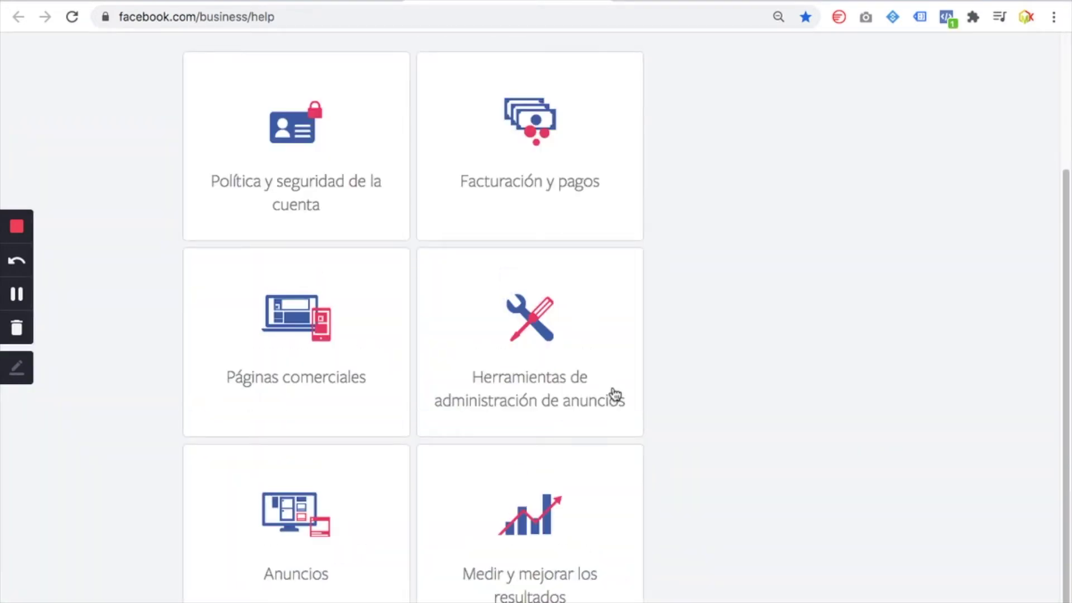
scroll(709, 421, up, 2)
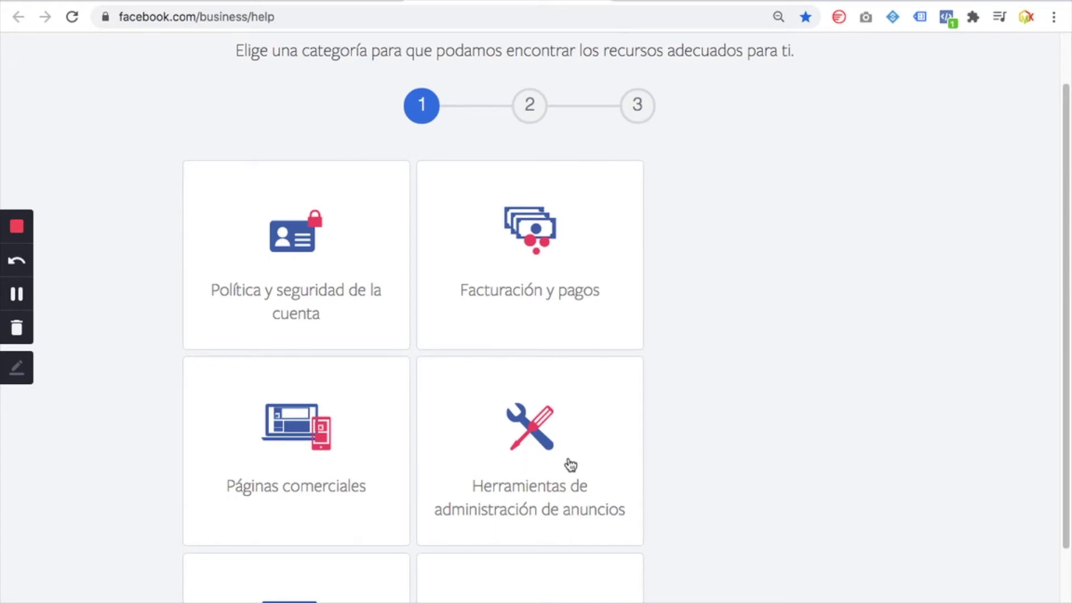
scroll(570, 468, down, 1)
scroll(571, 468, down, 1)
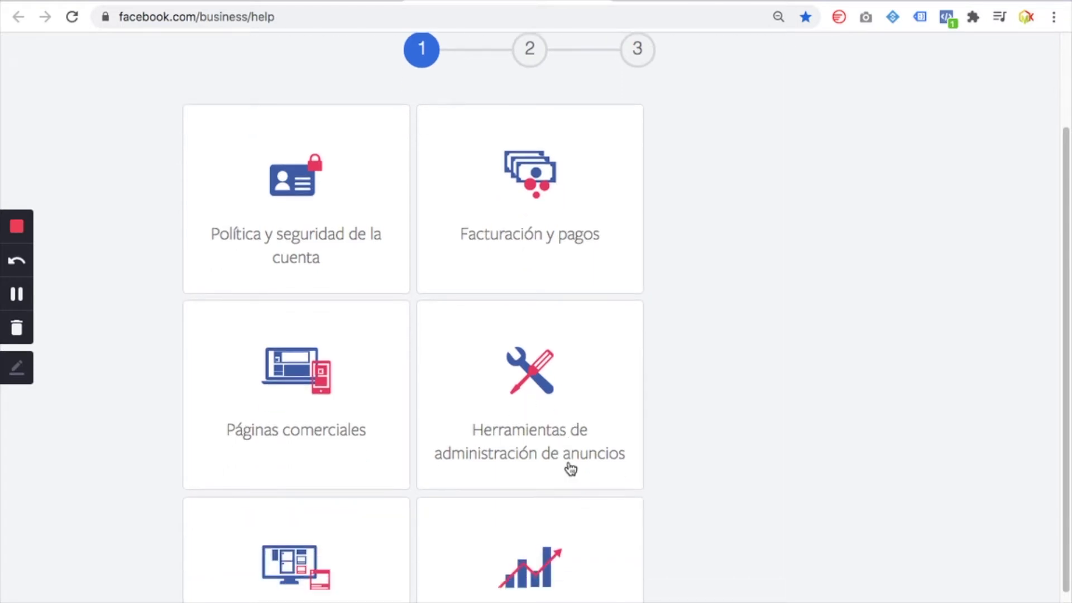
scroll(571, 468, down, 2)
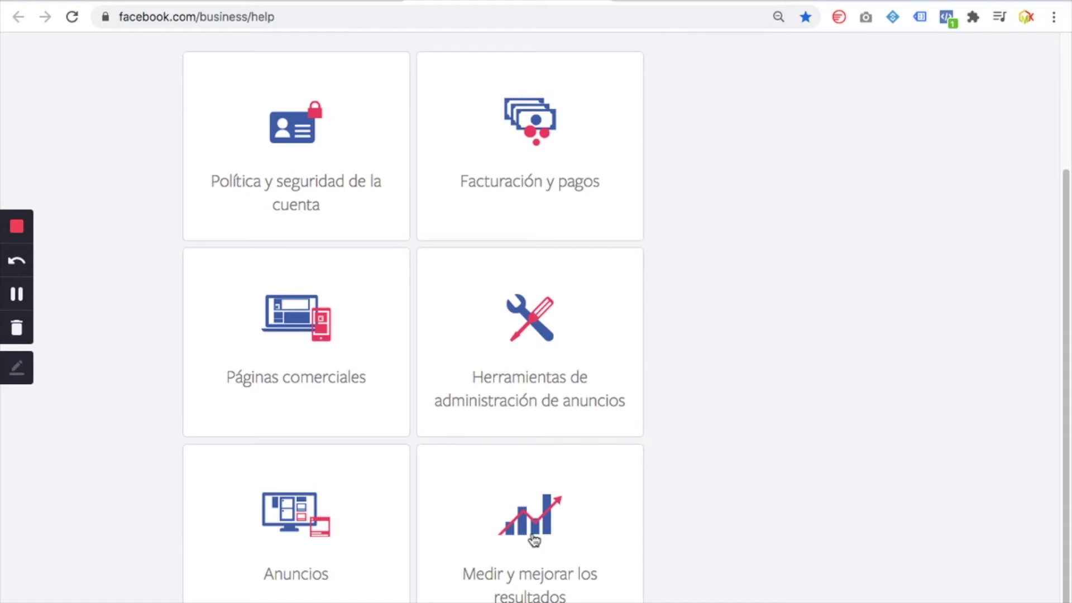
Choose Anuncios, highlight the 'Editar una campaña' topic text, then open a new tab
click(309, 523)
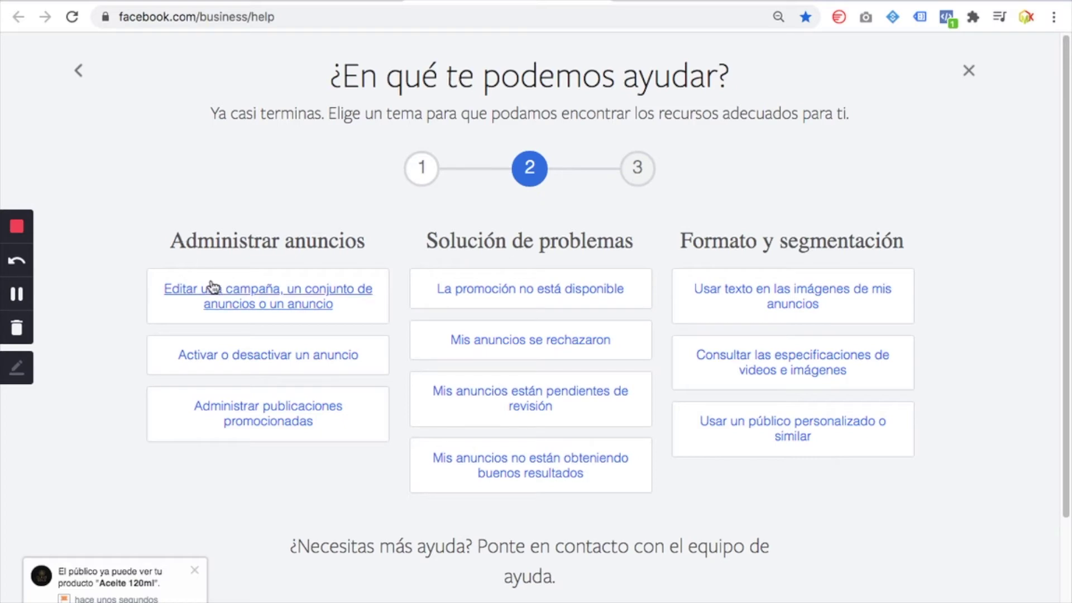
triple_click(251, 292)
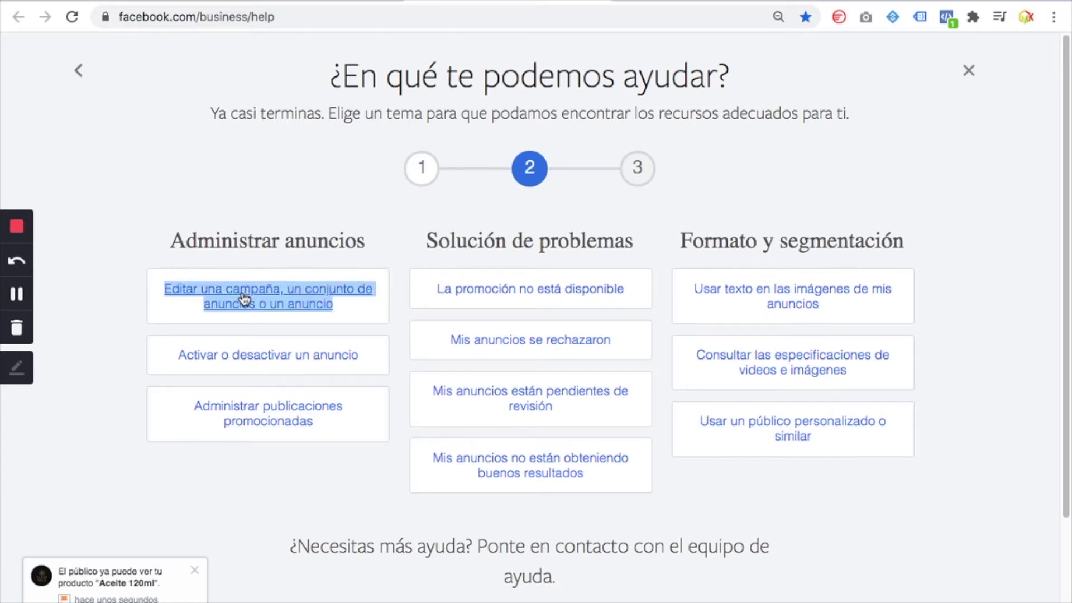
click(271, 196)
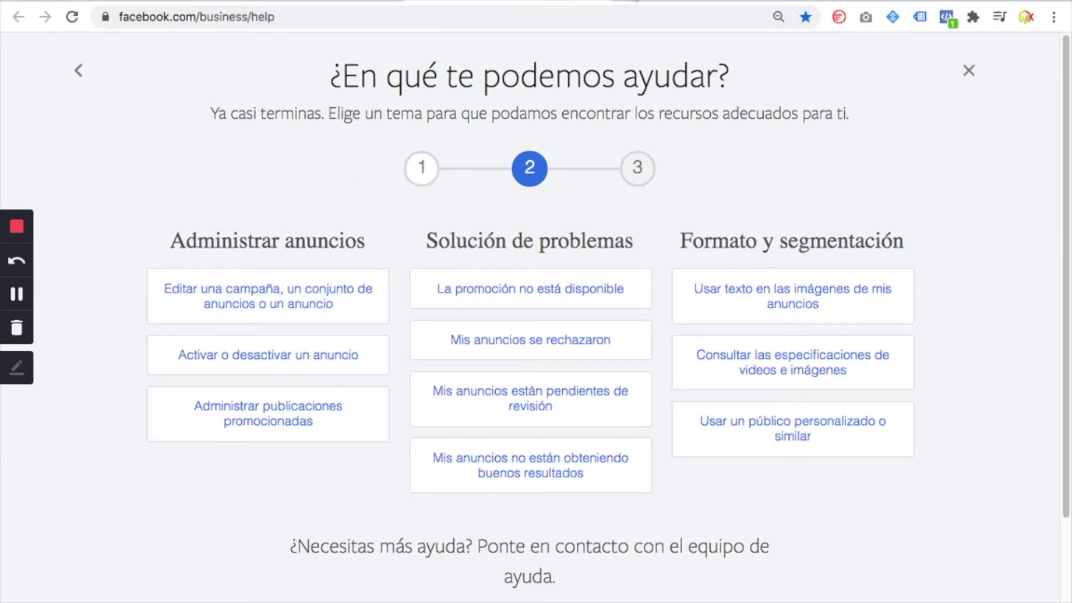
key(super+t)
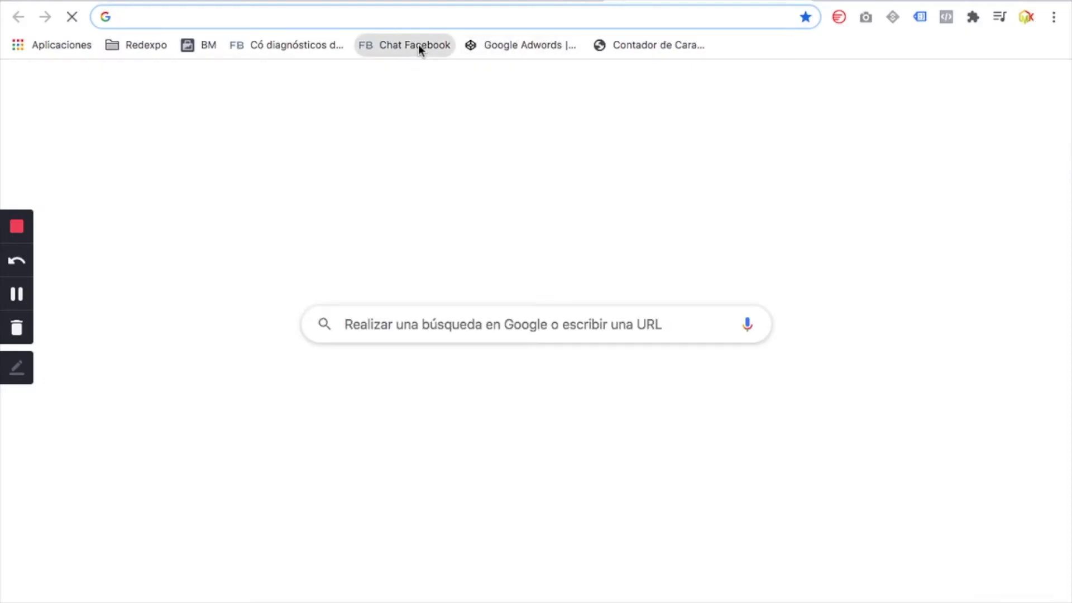
Load the business help home from the 'Chat Facebook' bookmark and start the guided flow under '¿Necesitas más ayuda?'
click(419, 47)
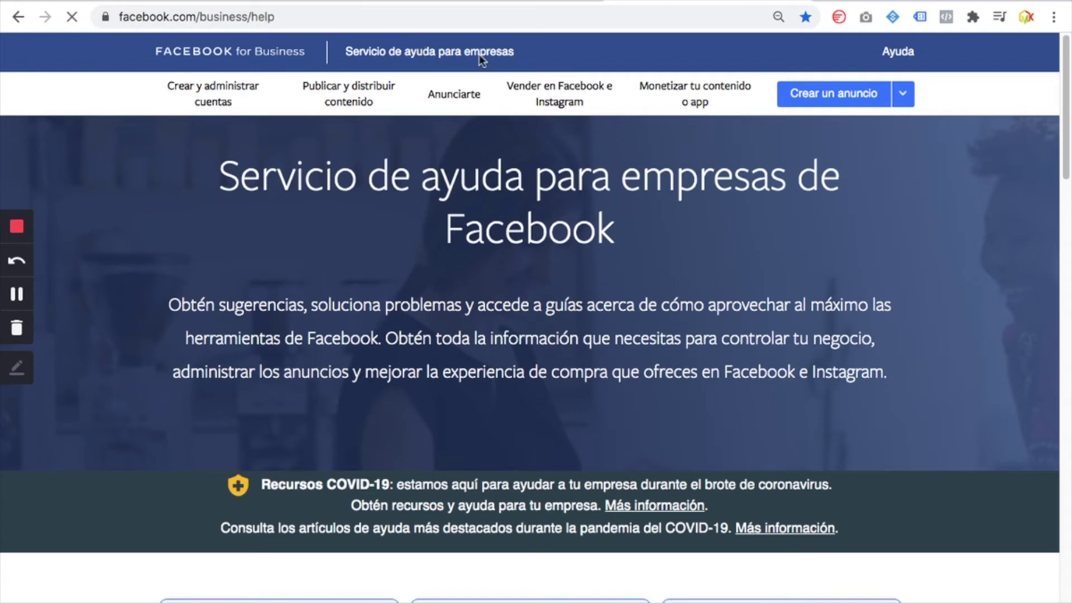
scroll(650, 251, down, 10)
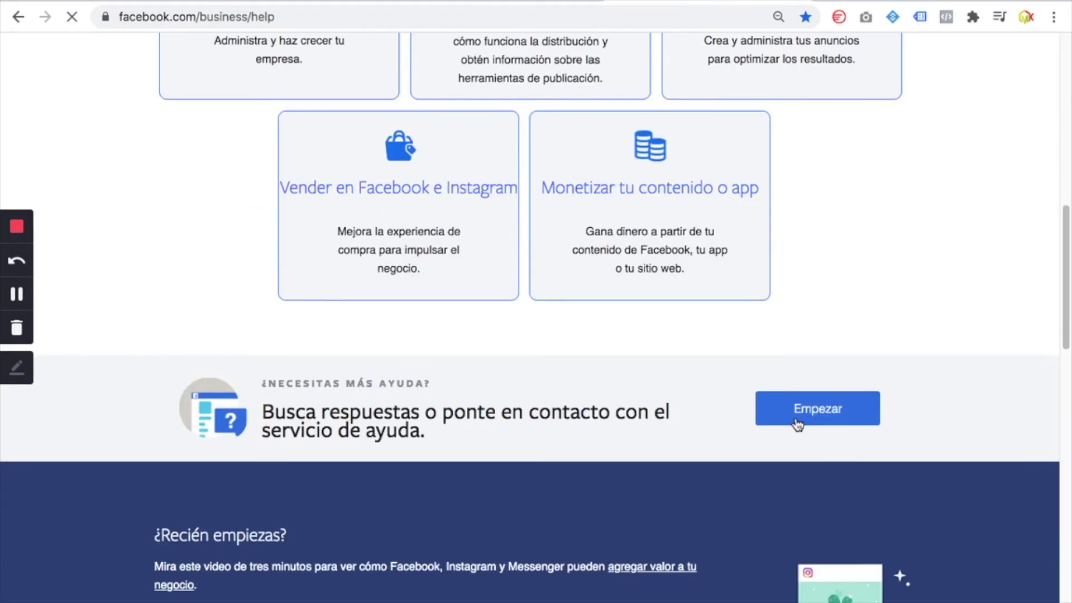
click(798, 425)
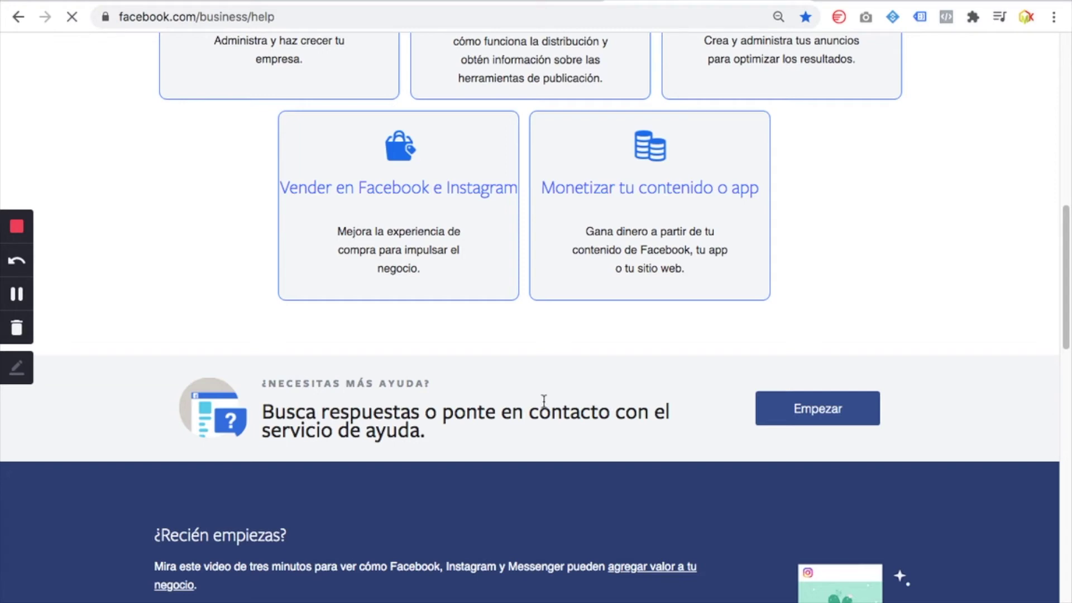
scroll(544, 401, down, 1)
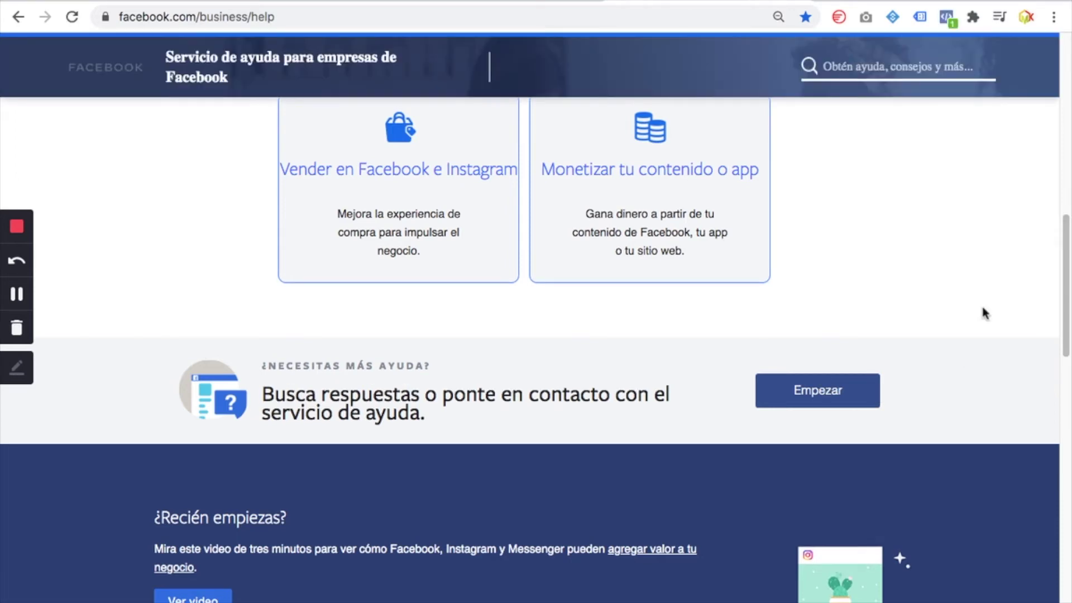
click(811, 394)
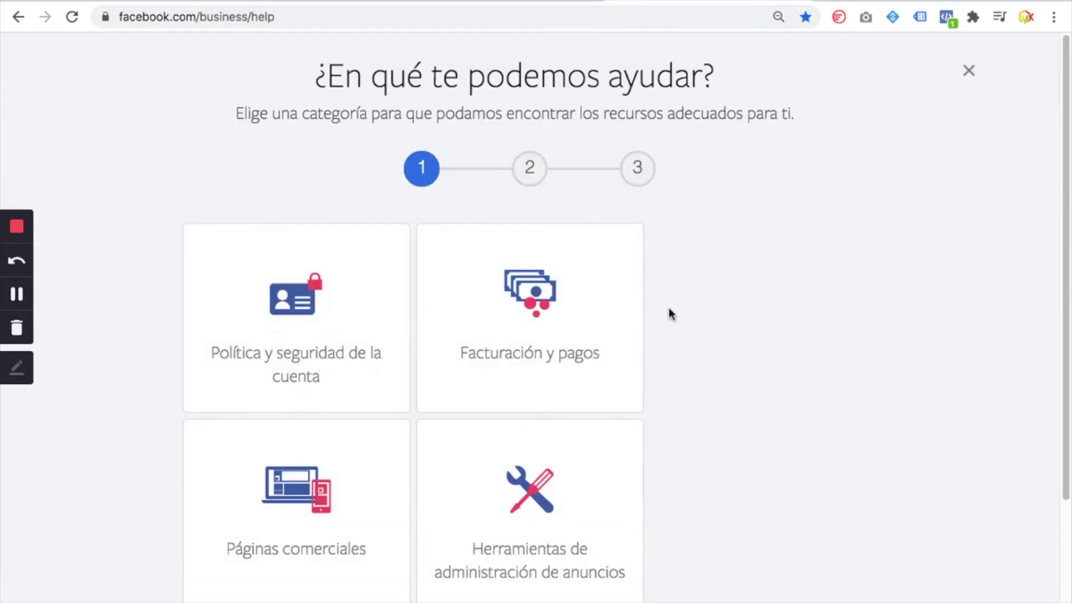
Choose the Anuncios category and open the campaign, ad set or ad editing topic
scroll(441, 559, down, 3)
click(312, 545)
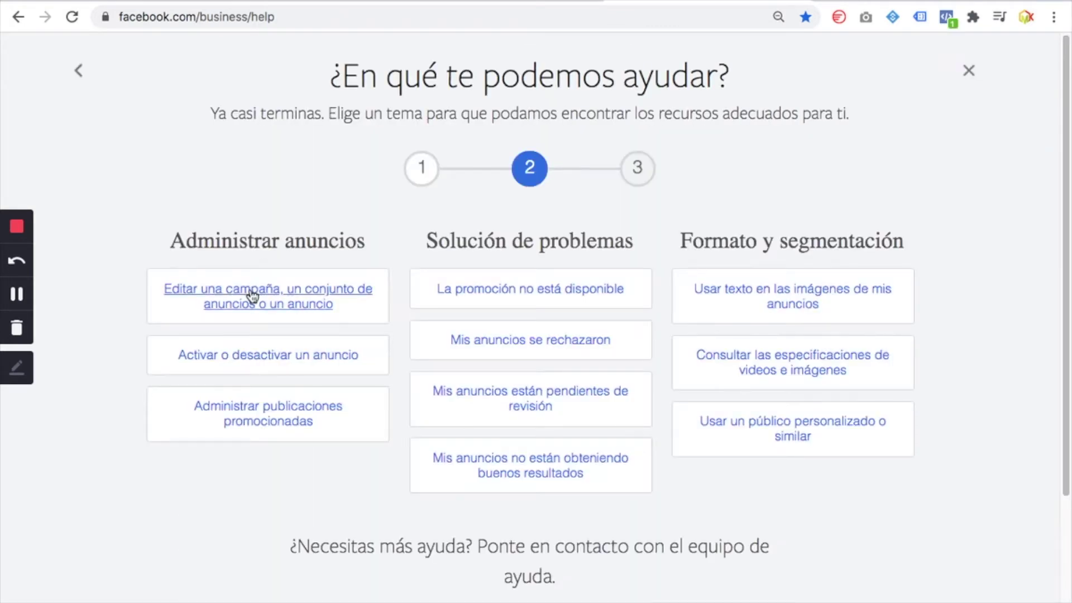
click(248, 292)
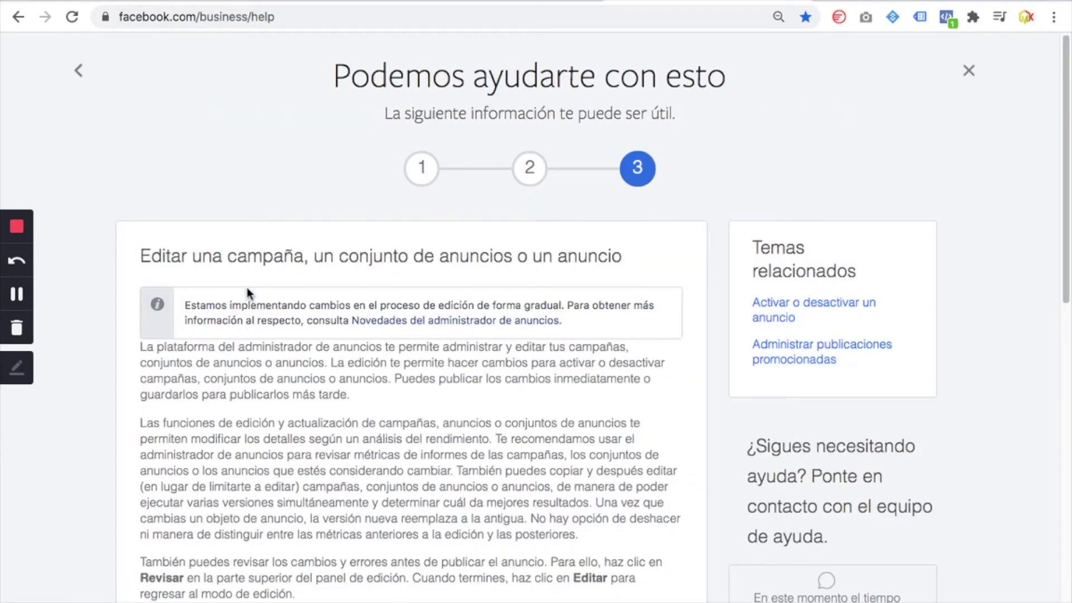
Scroll through the 'Editar una campaña' article, then go back to the new-tab page
scroll(213, 334, down, 1)
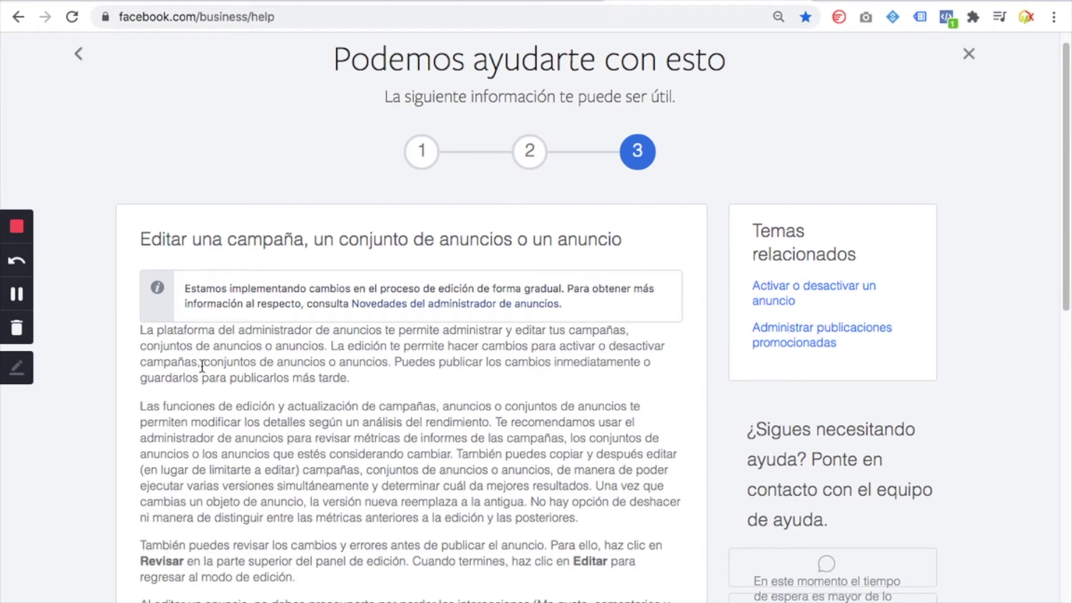
scroll(202, 366, down, 1)
scroll(202, 366, down, 2)
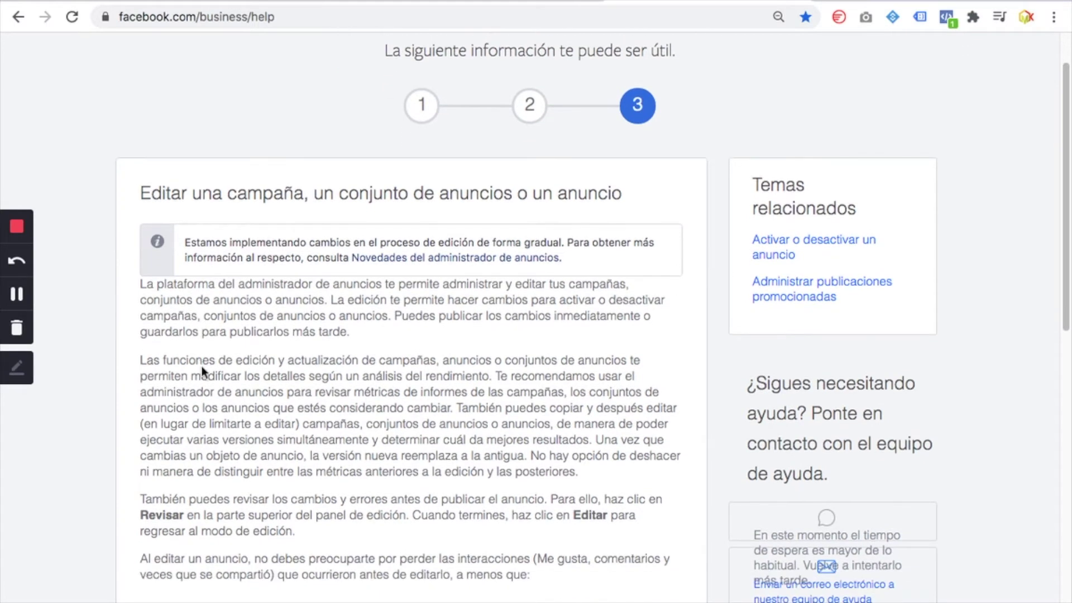
scroll(203, 366, down, 5)
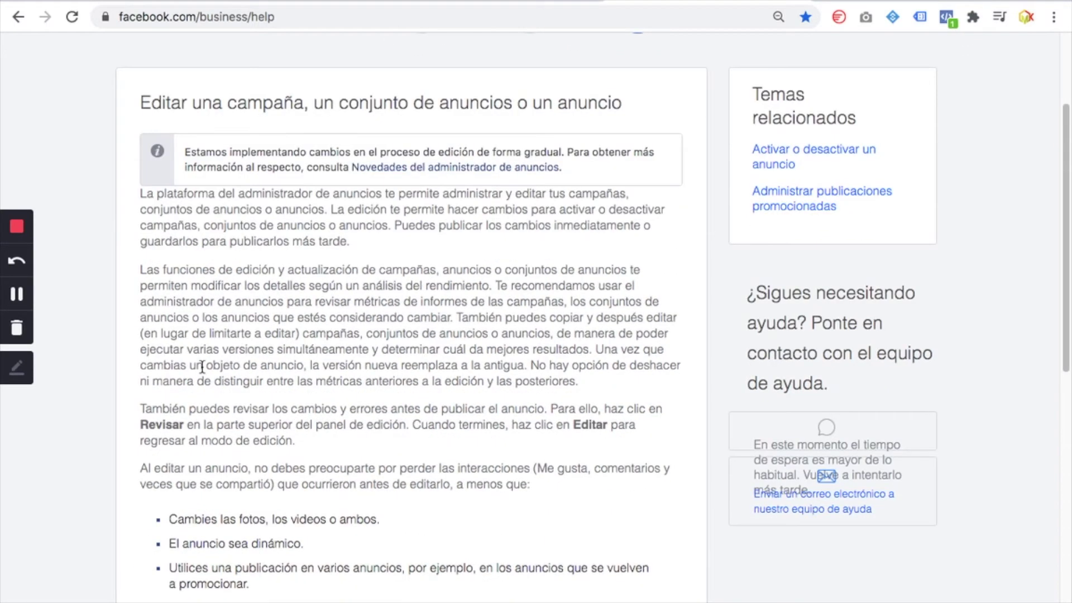
scroll(202, 363, down, 4)
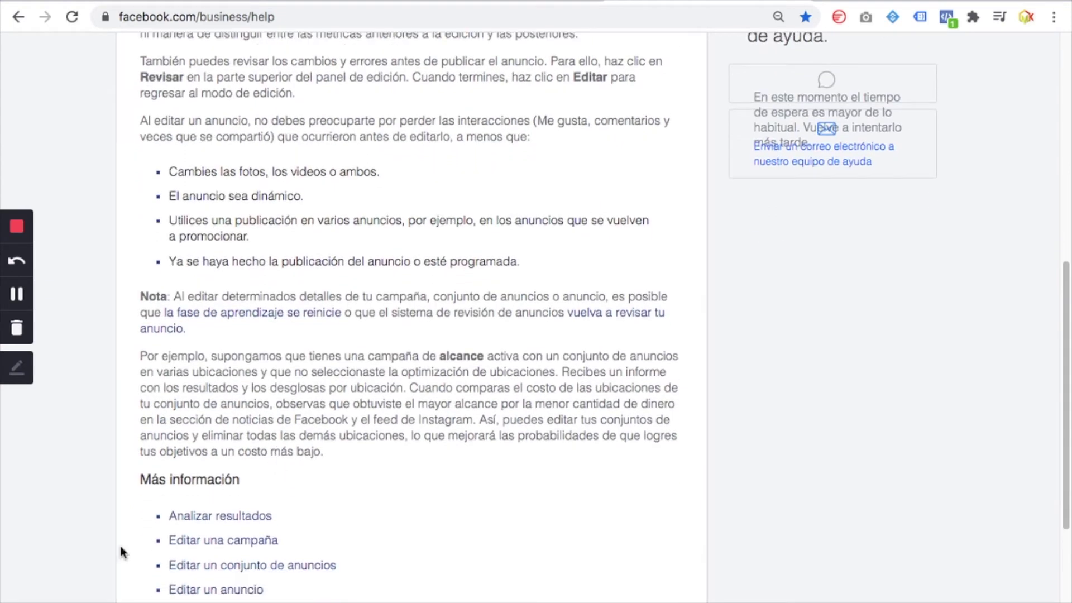
scroll(226, 543, down, 1)
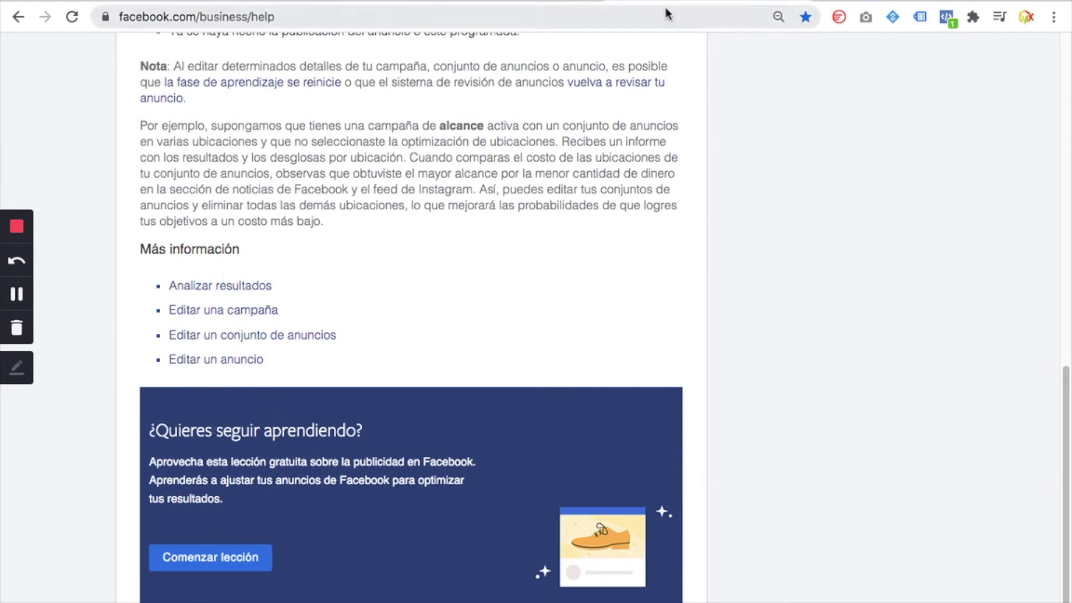
click(21, 20)
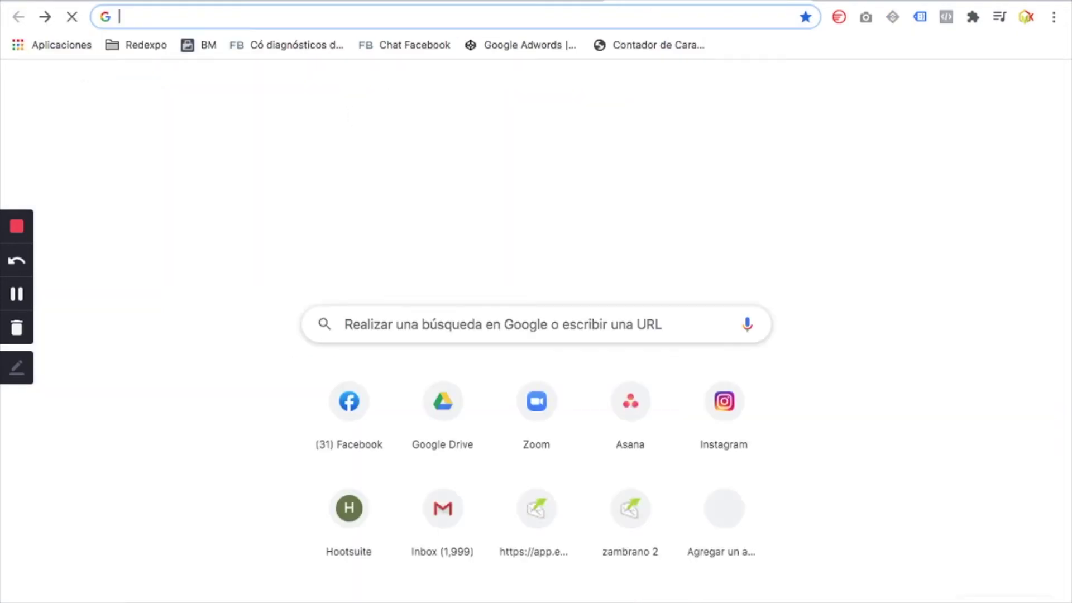
Return forward to facebook.com/business/help and restart the guided help showing categories like 'Anuncios'
key(super+bracketright)
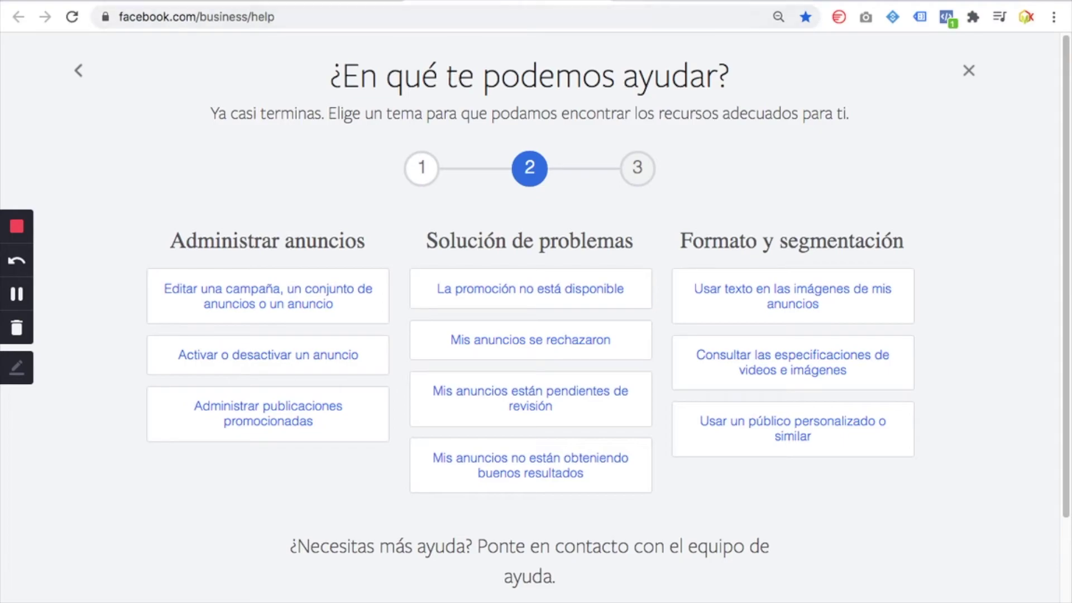
key(super+bracketleft)
click(49, 20)
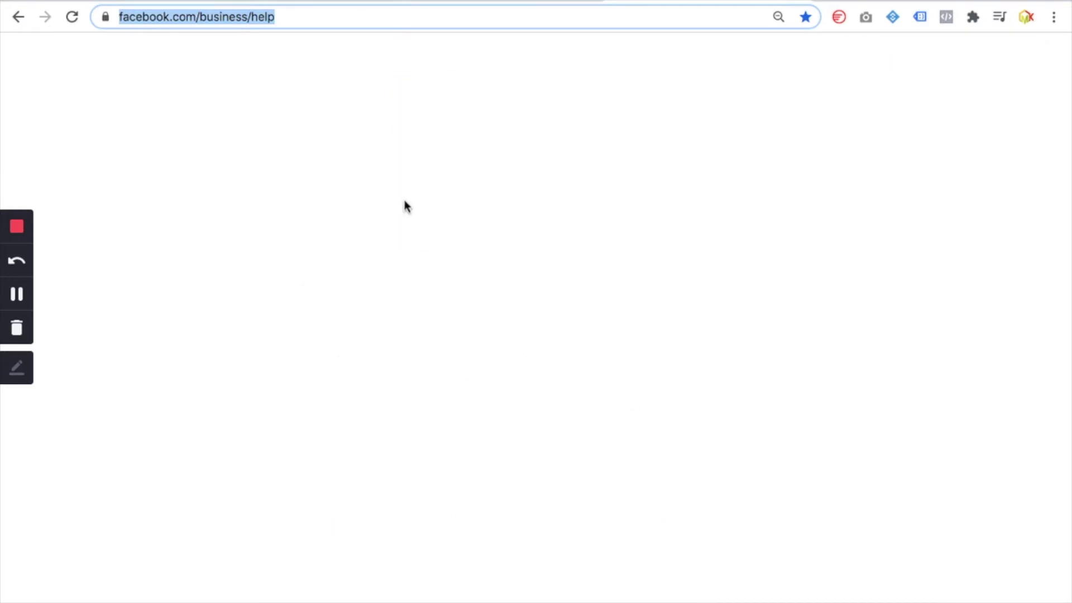
scroll(869, 440, down, 10)
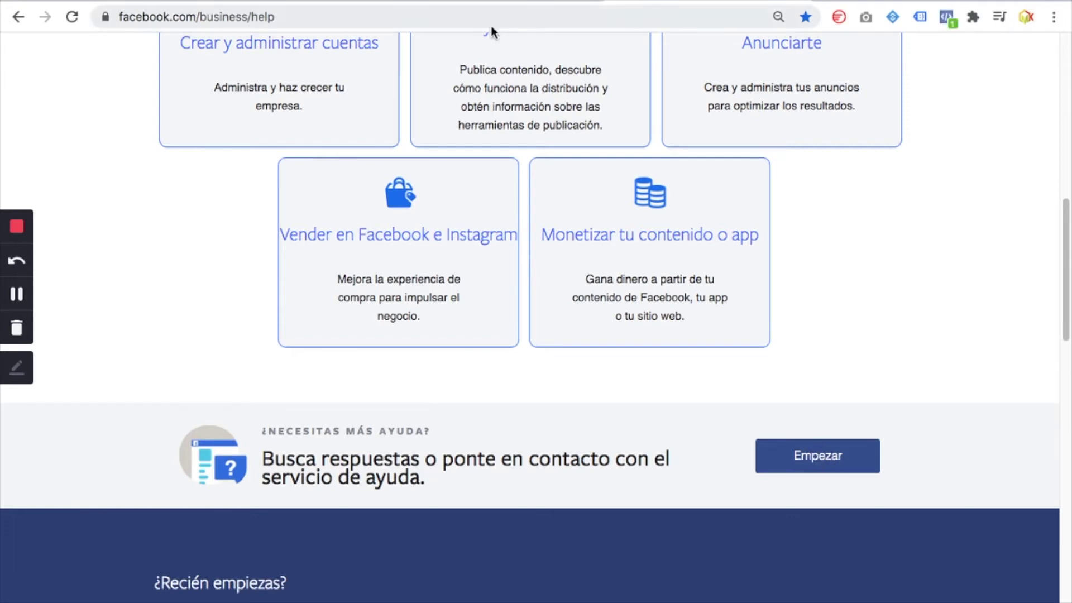
scroll(536, 112, up, 1)
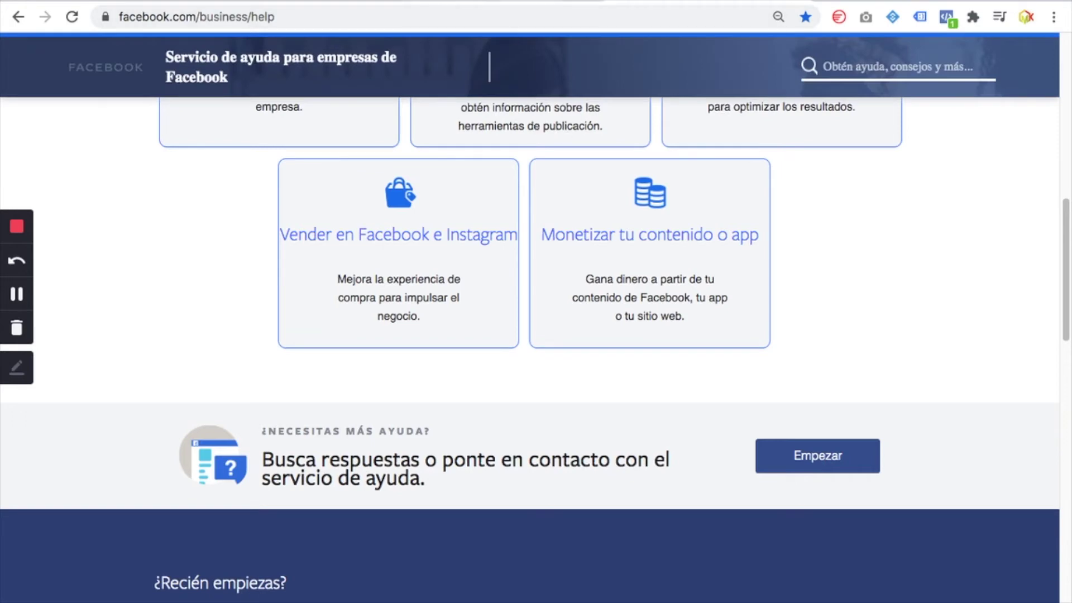
click(822, 458)
scroll(398, 445, down, 3)
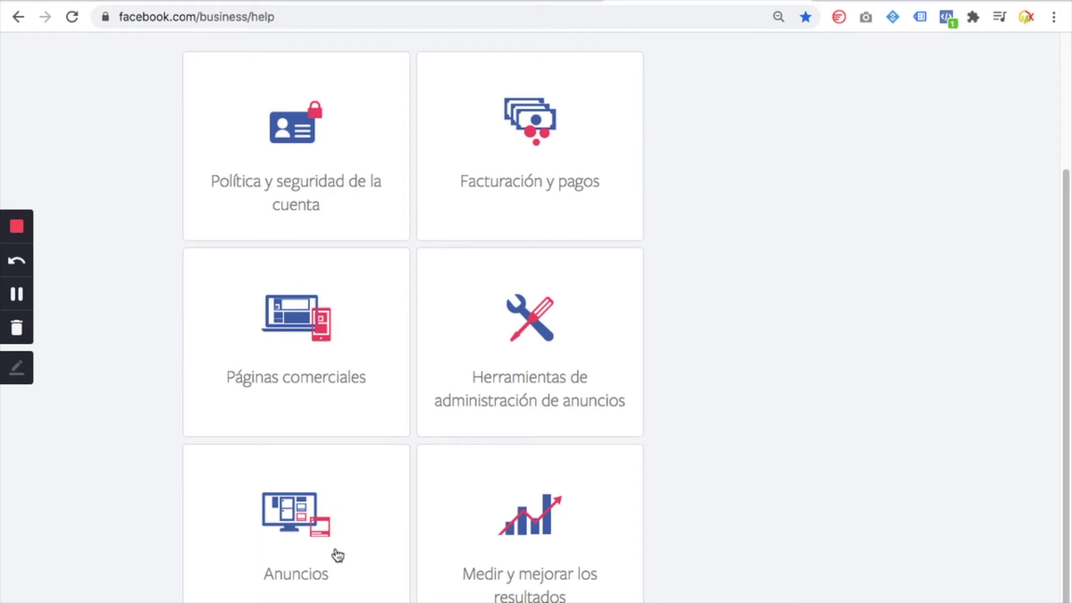
click(338, 555)
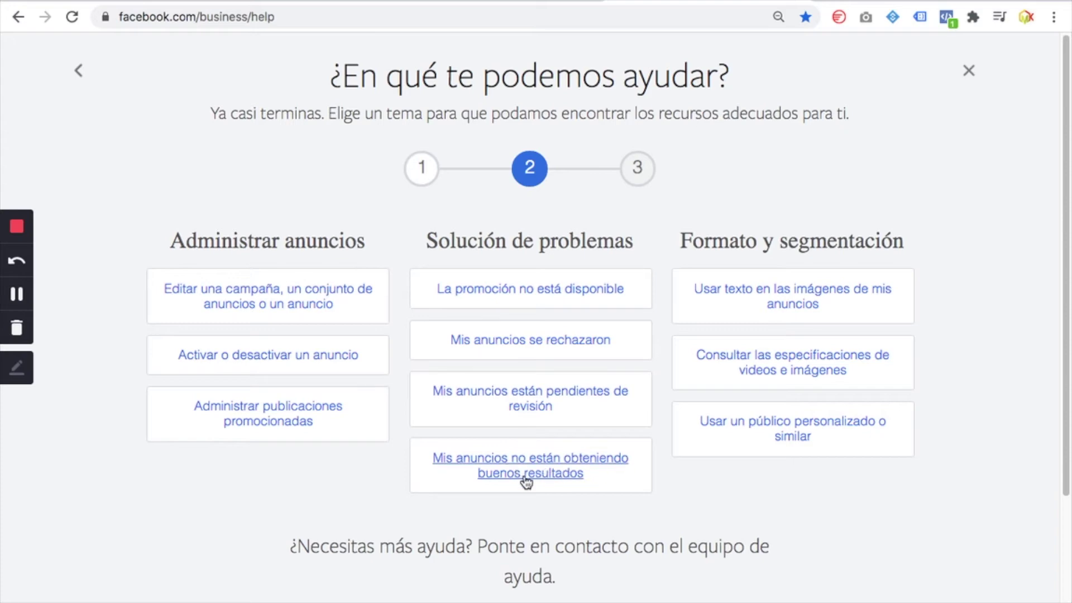
click(548, 468)
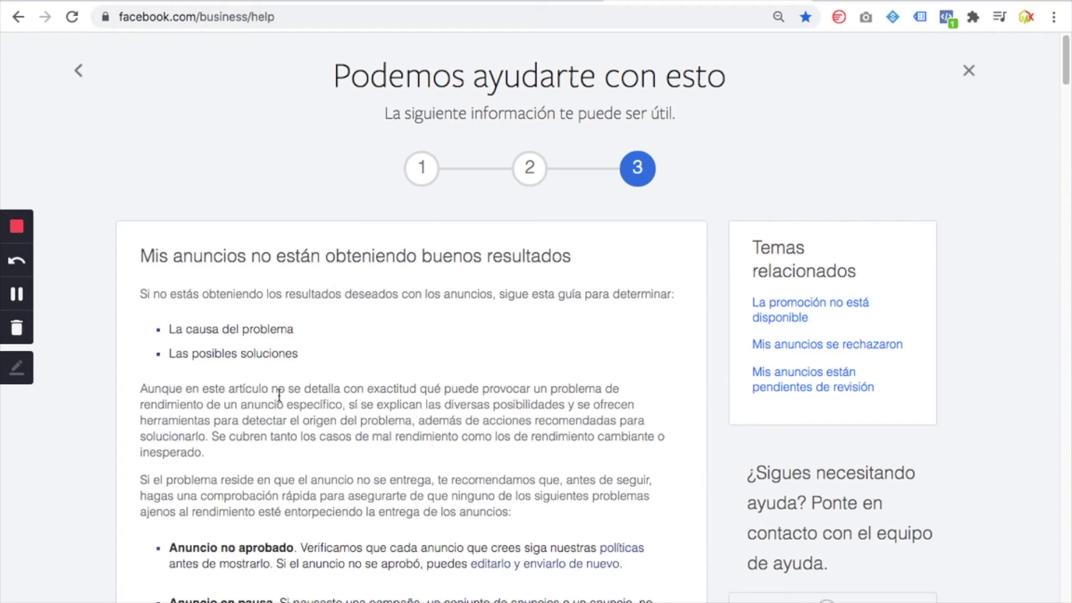
scroll(289, 460, down, 1)
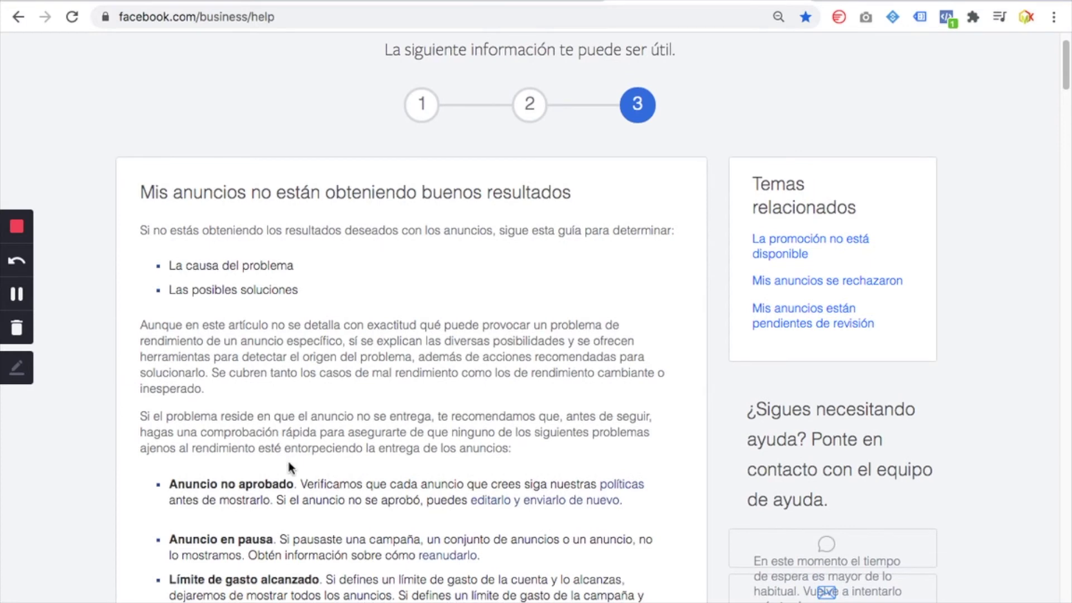
scroll(290, 469, down, 2)
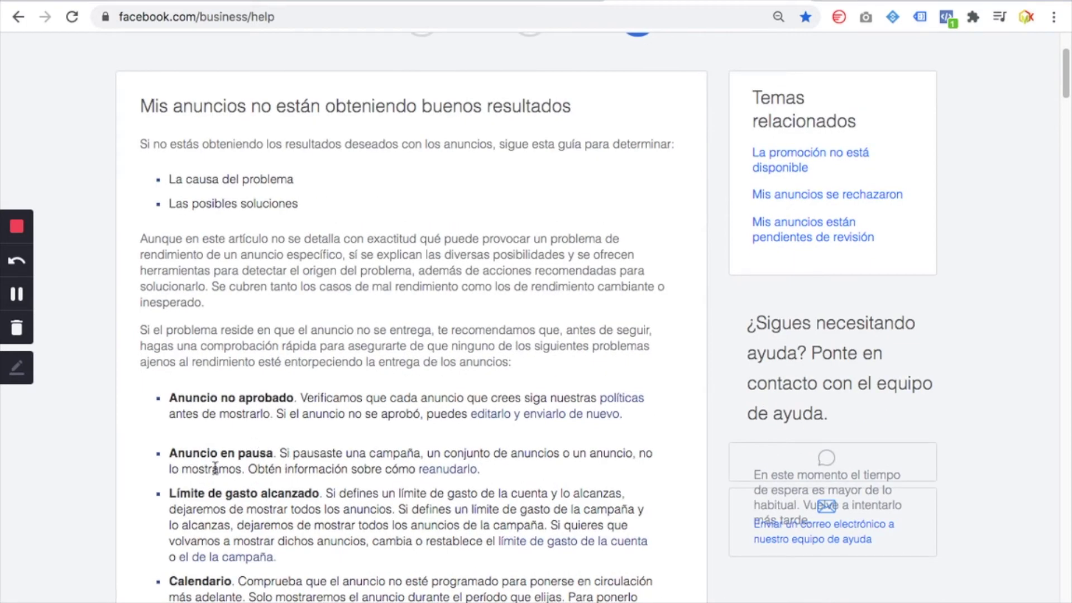
scroll(216, 475, down, 1)
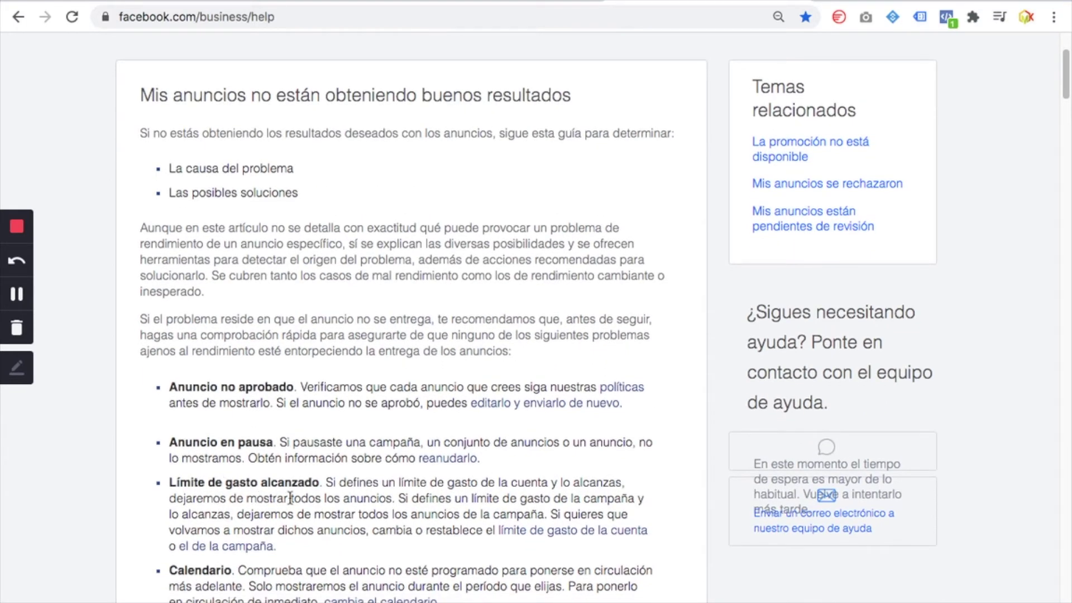
scroll(289, 497, down, 1)
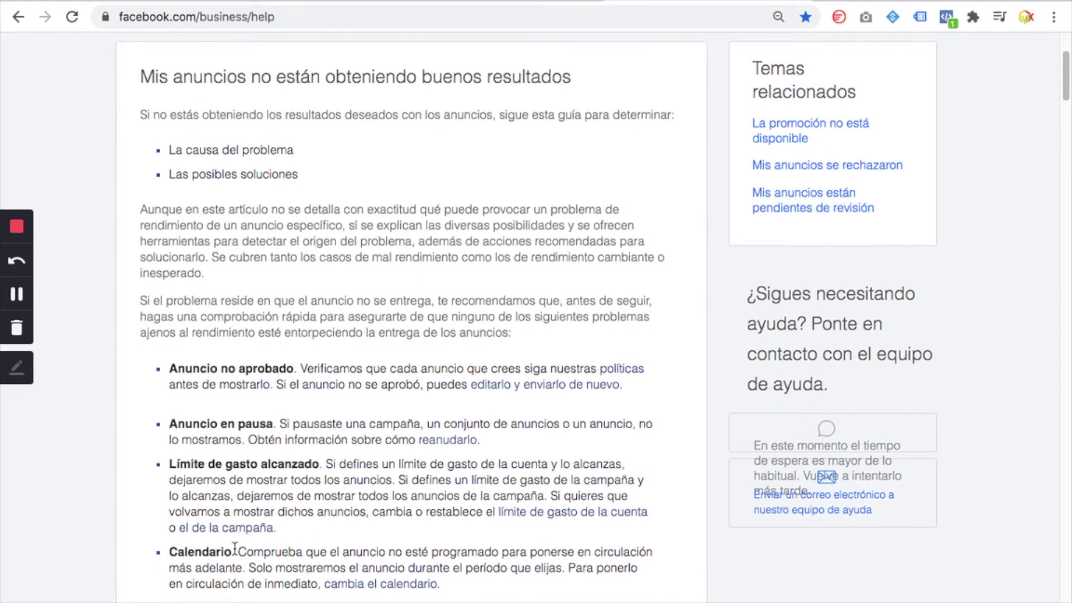
scroll(235, 548, down, 1)
scroll(300, 549, down, 3)
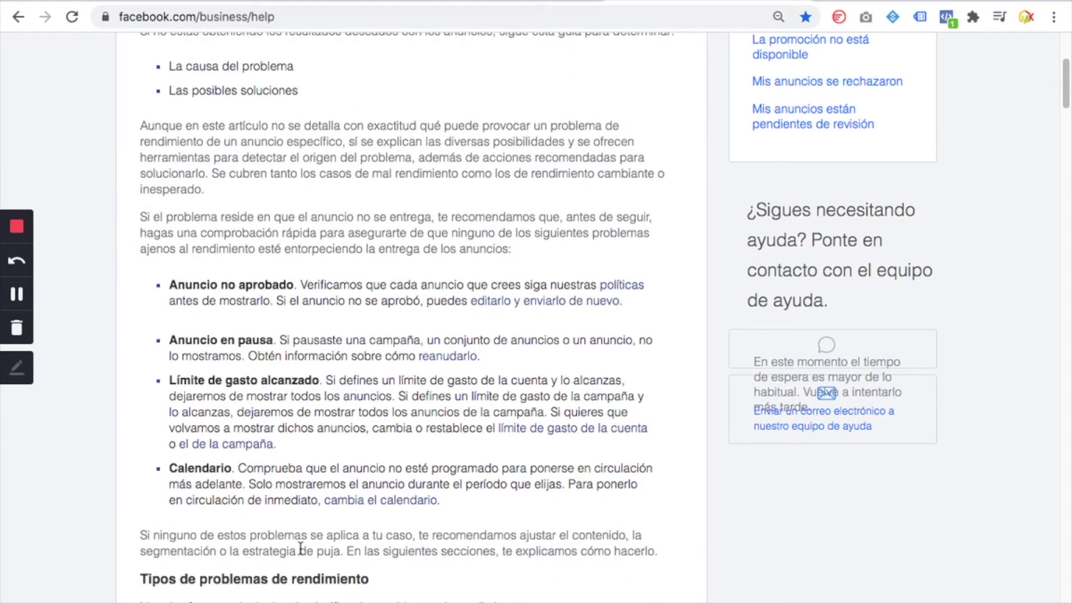
scroll(300, 548, down, 1)
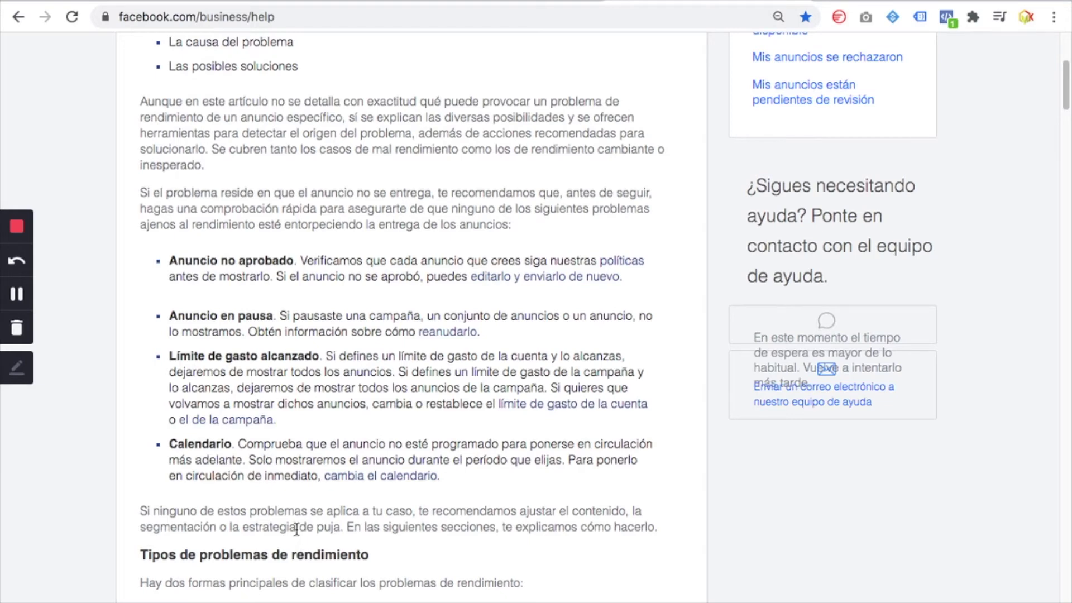
scroll(297, 530, up, 10)
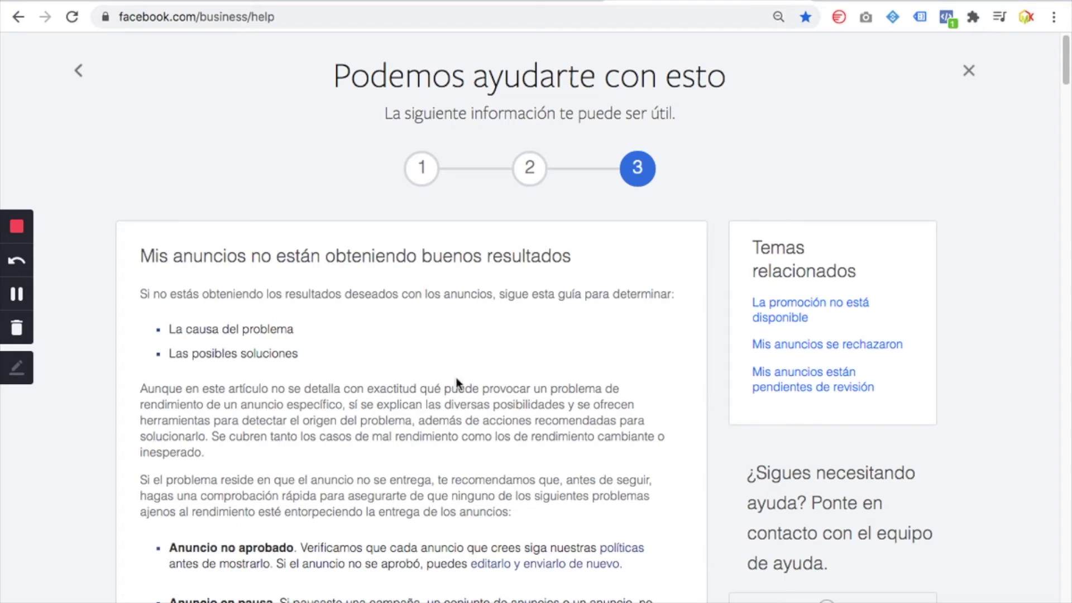
scroll(453, 385, down, 3)
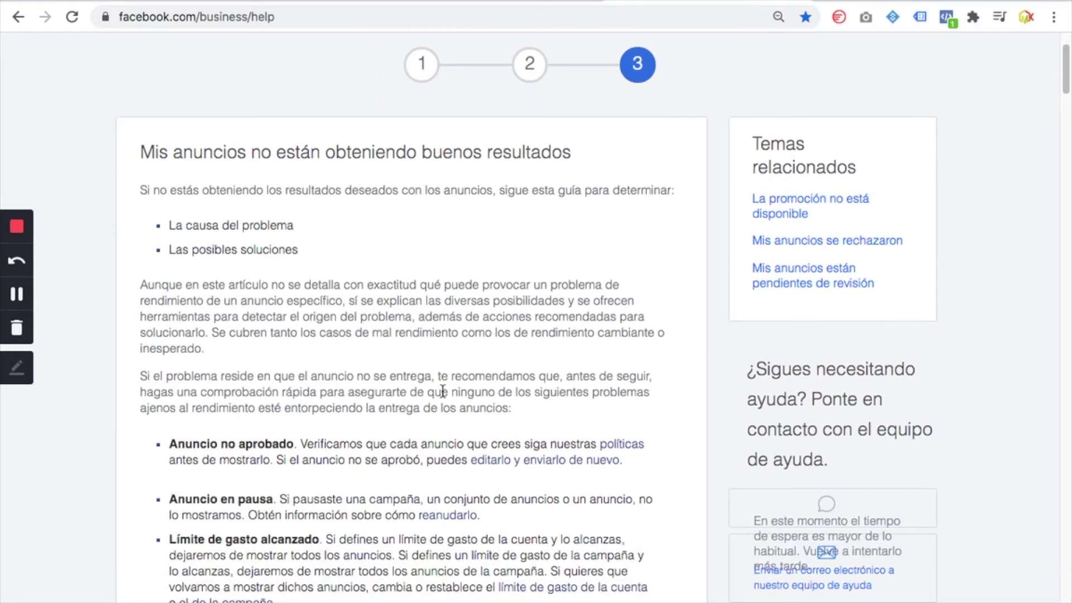
scroll(443, 391, down, 2)
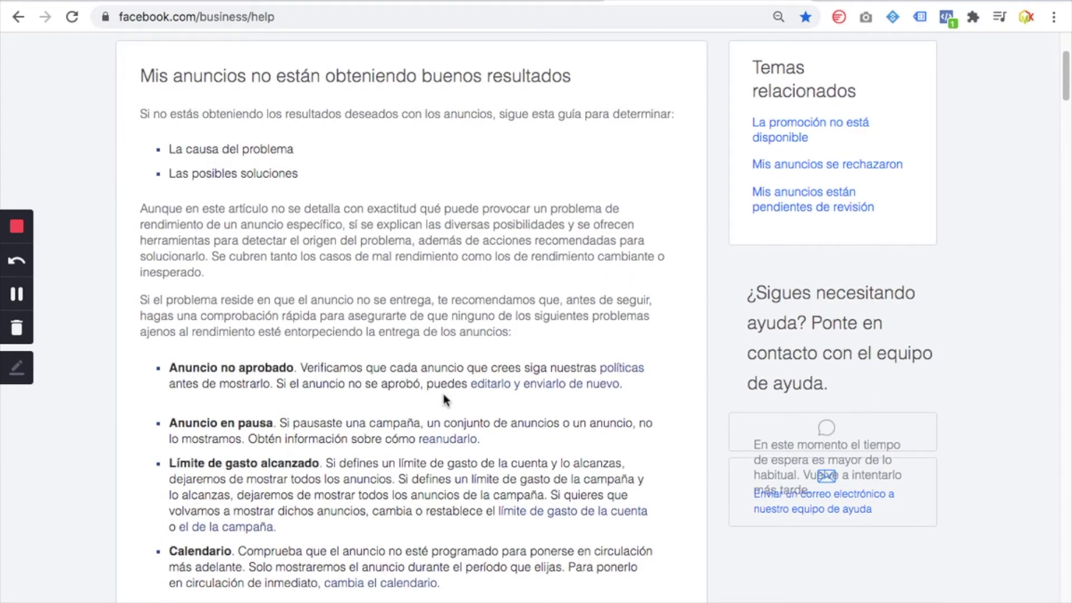
scroll(443, 397, down, 1)
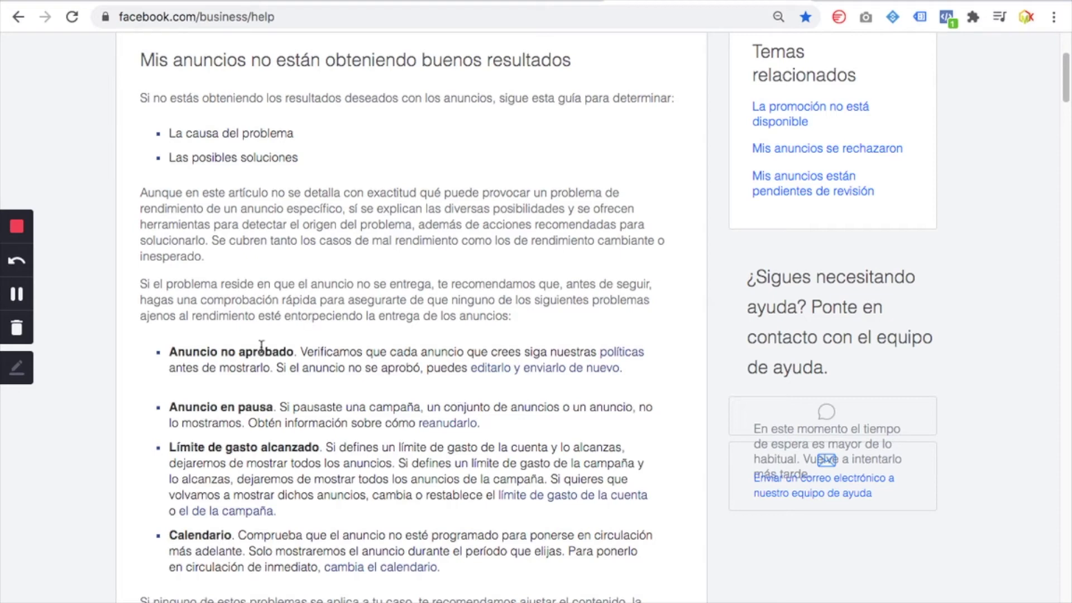
scroll(289, 394, down, 4)
scroll(290, 402, down, 1)
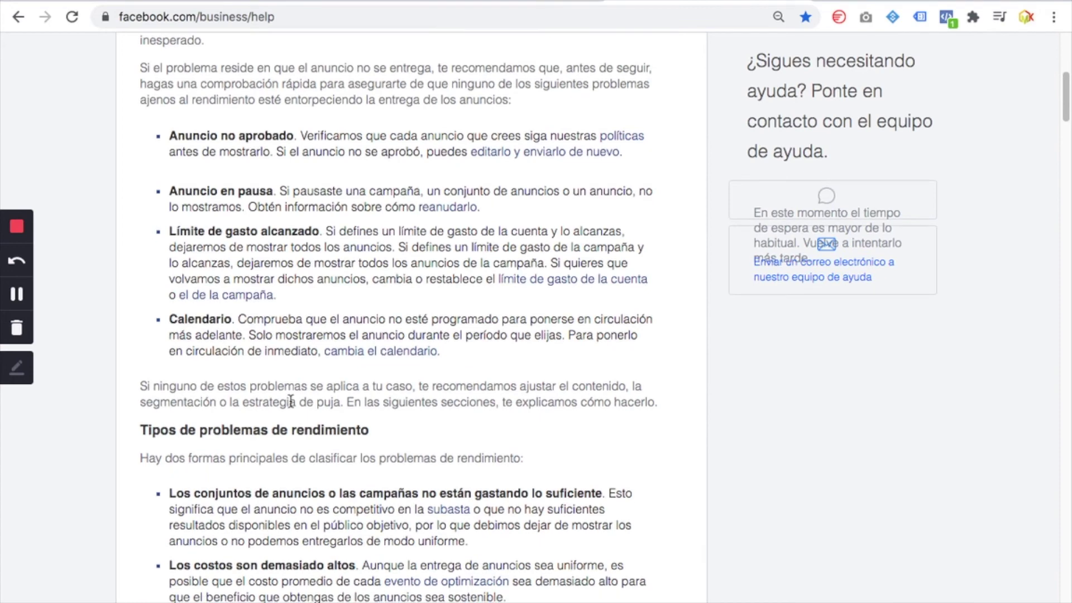
scroll(295, 413, down, 4)
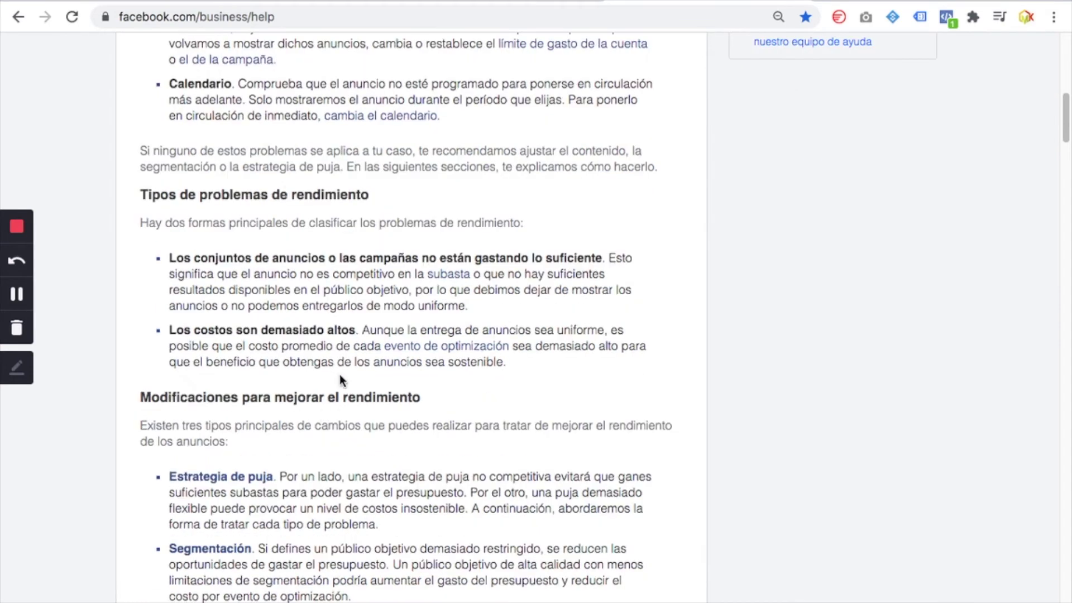
scroll(365, 572, down, 3)
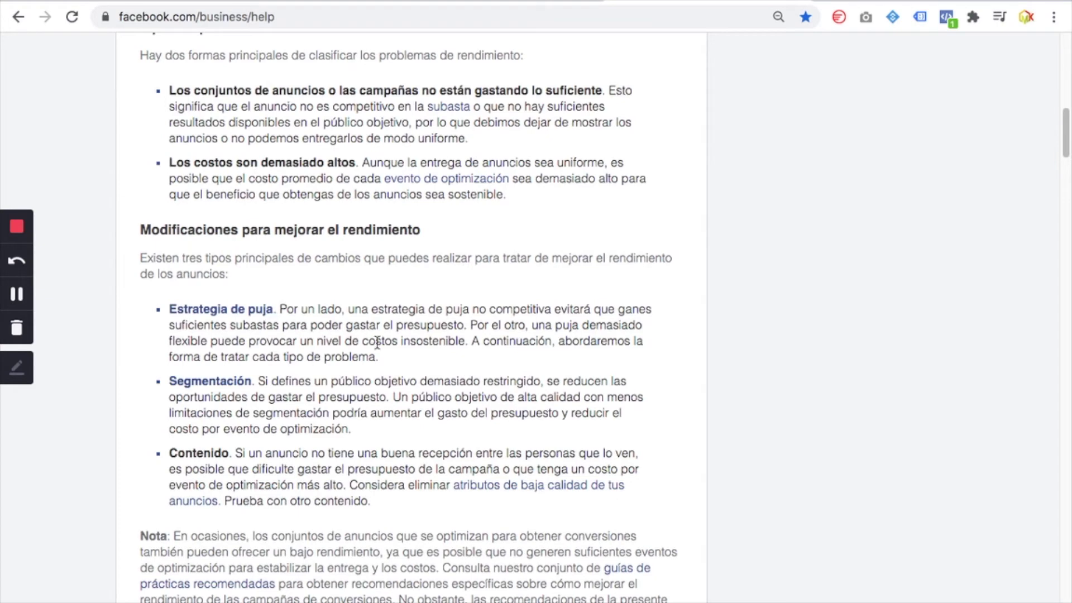
scroll(293, 511, down, 3)
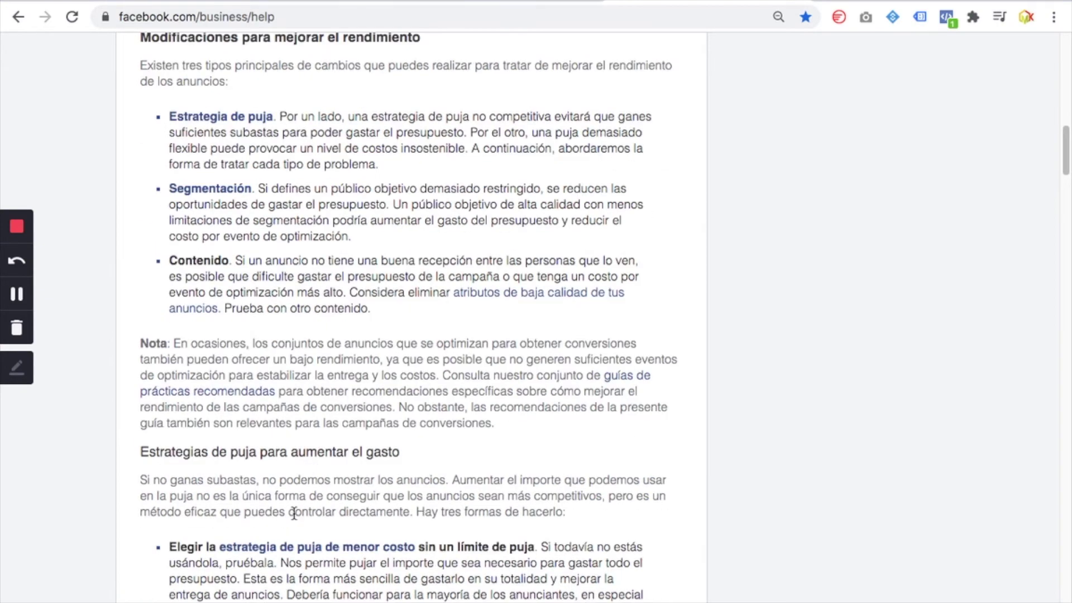
scroll(295, 517, down, 3)
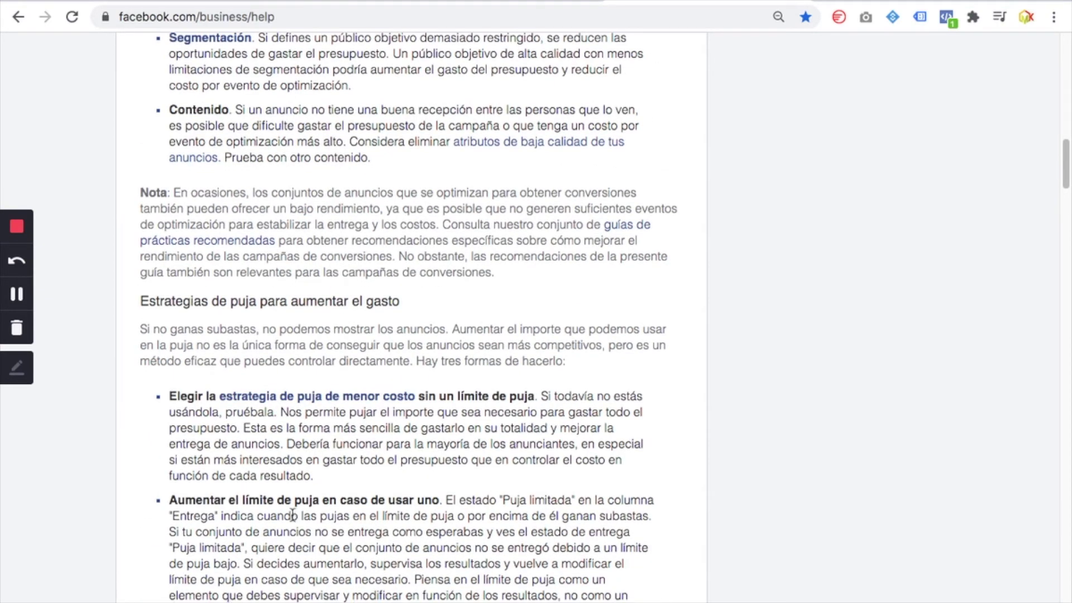
scroll(292, 515, down, 3)
scroll(293, 515, down, 9)
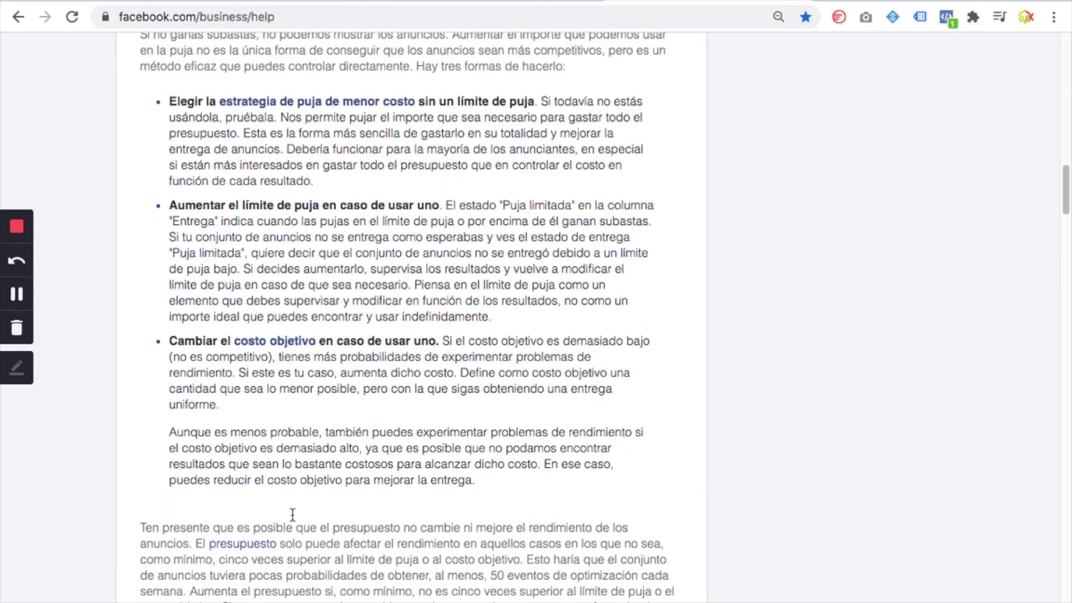
scroll(292, 519, down, 11)
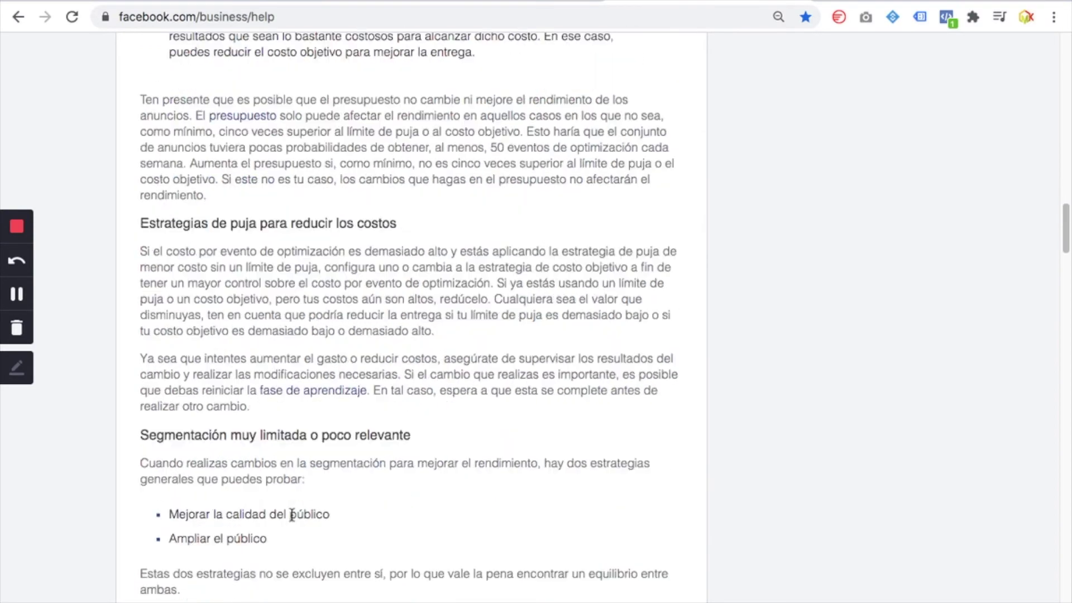
scroll(325, 498, down, 5)
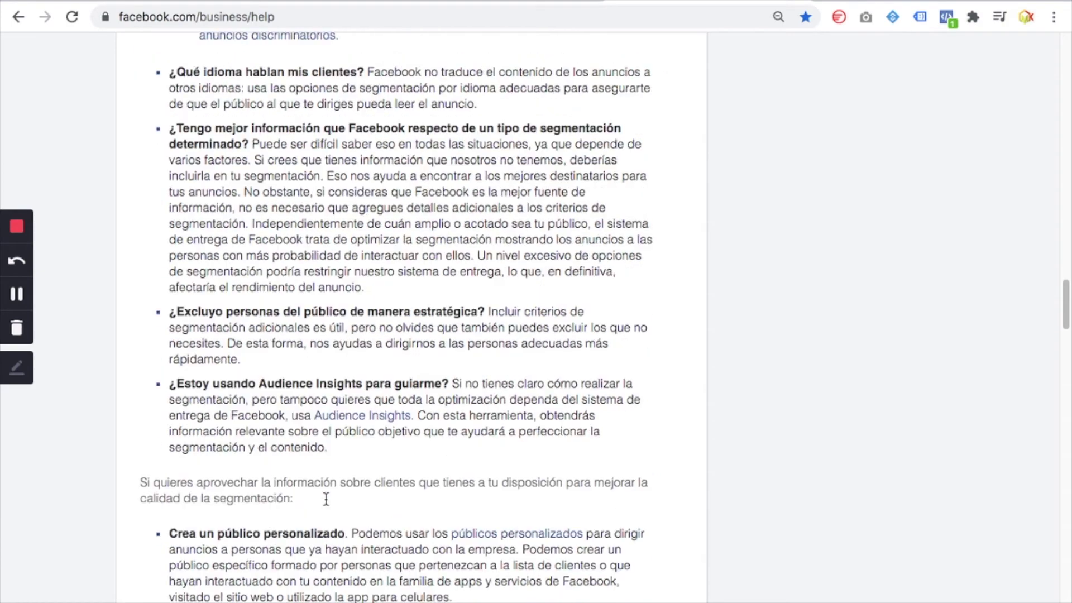
scroll(325, 498, up, 20)
scroll(327, 503, up, 15)
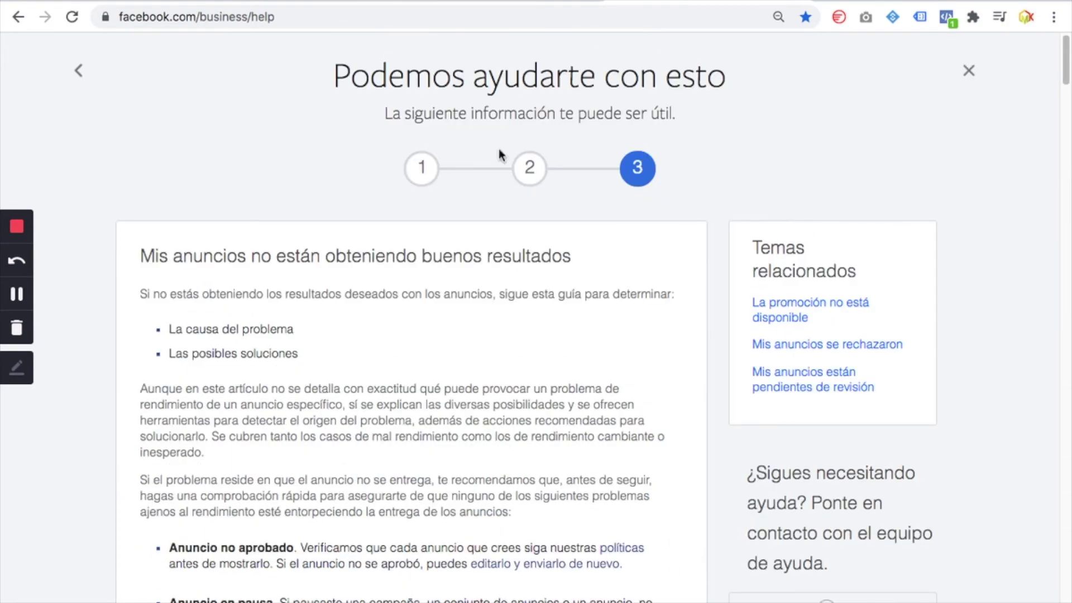
Go back to the step-2 topic choices and switch to the tab offering 'Chatear con un representante'
click(534, 183)
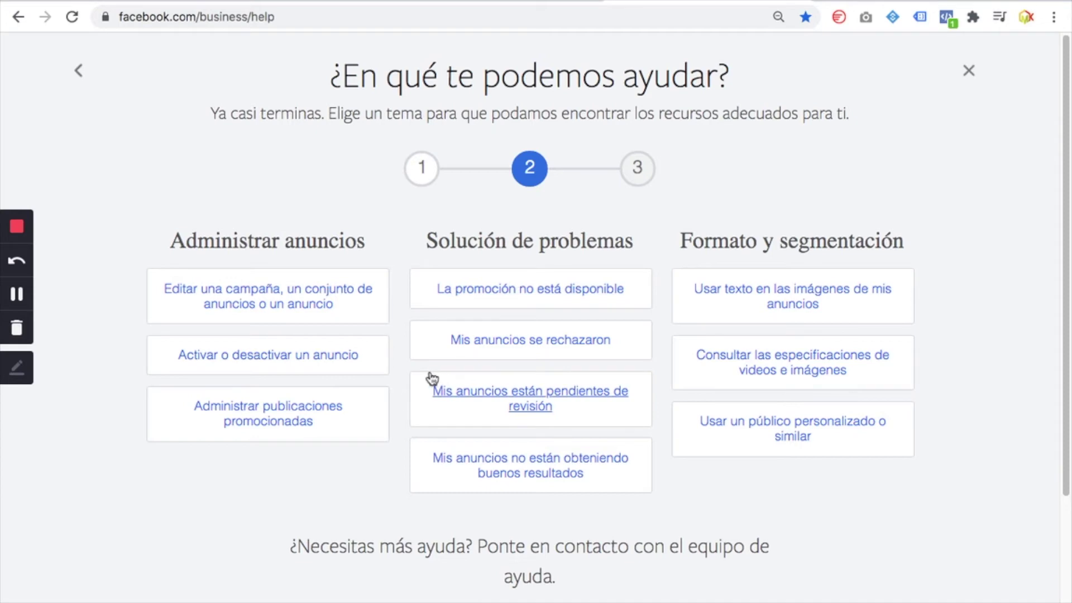
scroll(403, 471, down, 2)
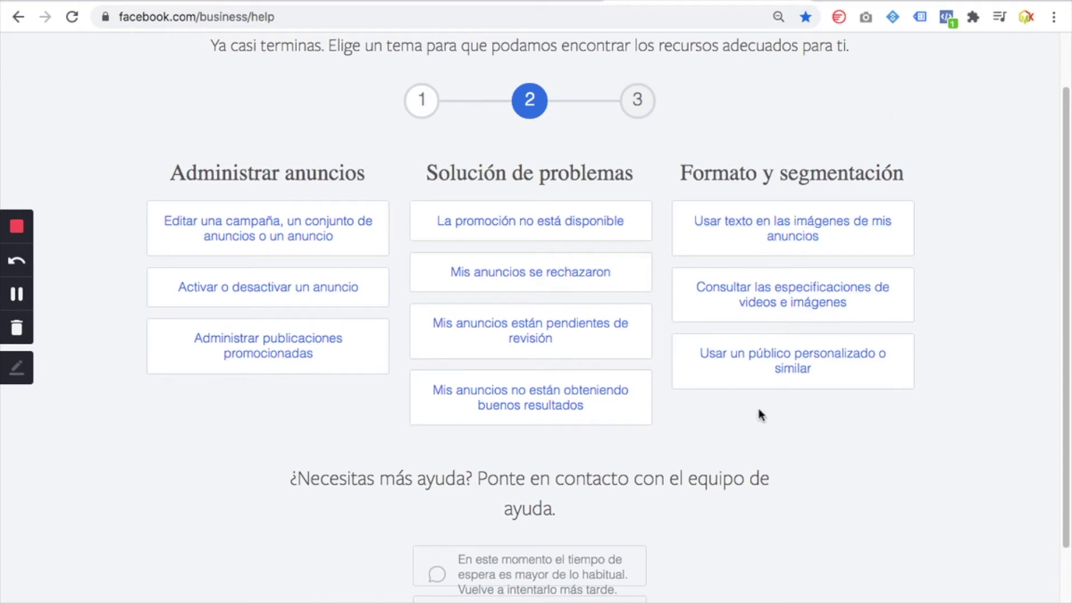
scroll(774, 474, down, 2)
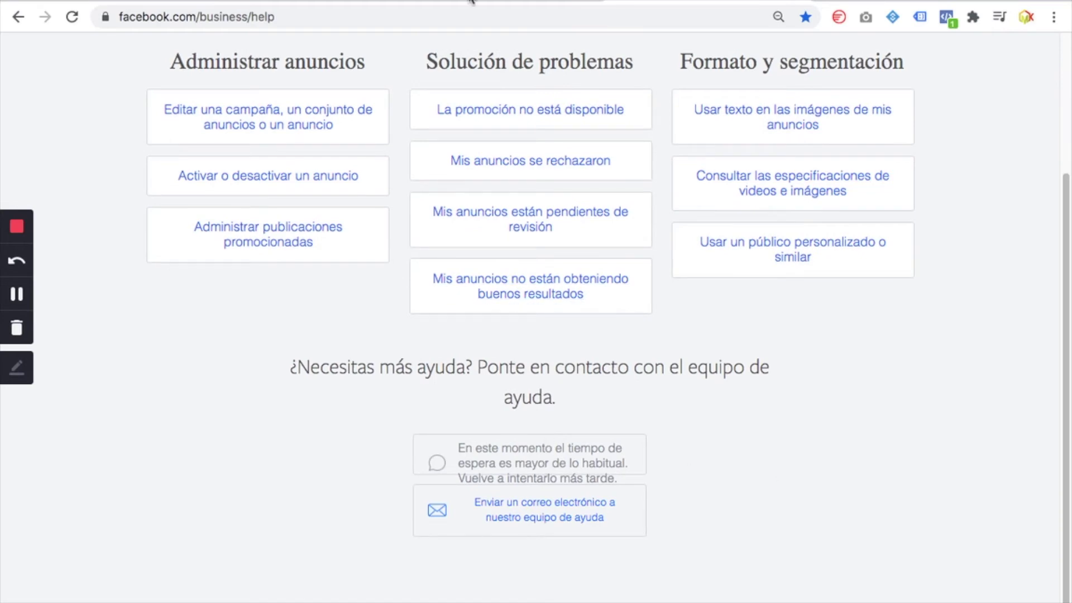
mouse_move(470, 1)
click(478, 24)
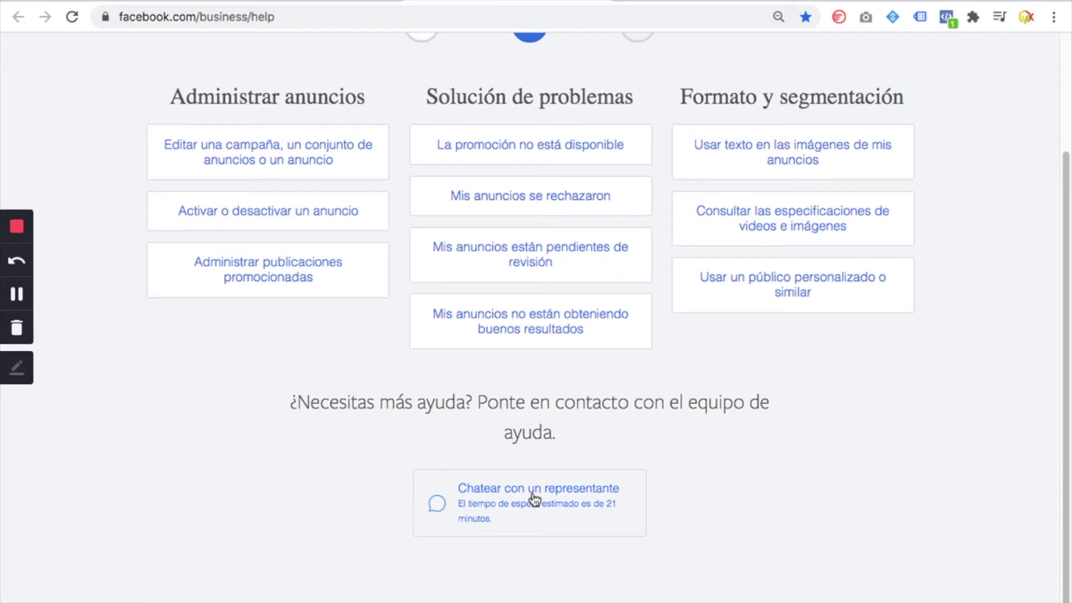
Open the representative chat form and fill in the contact's name and phone from autofill
click(533, 496)
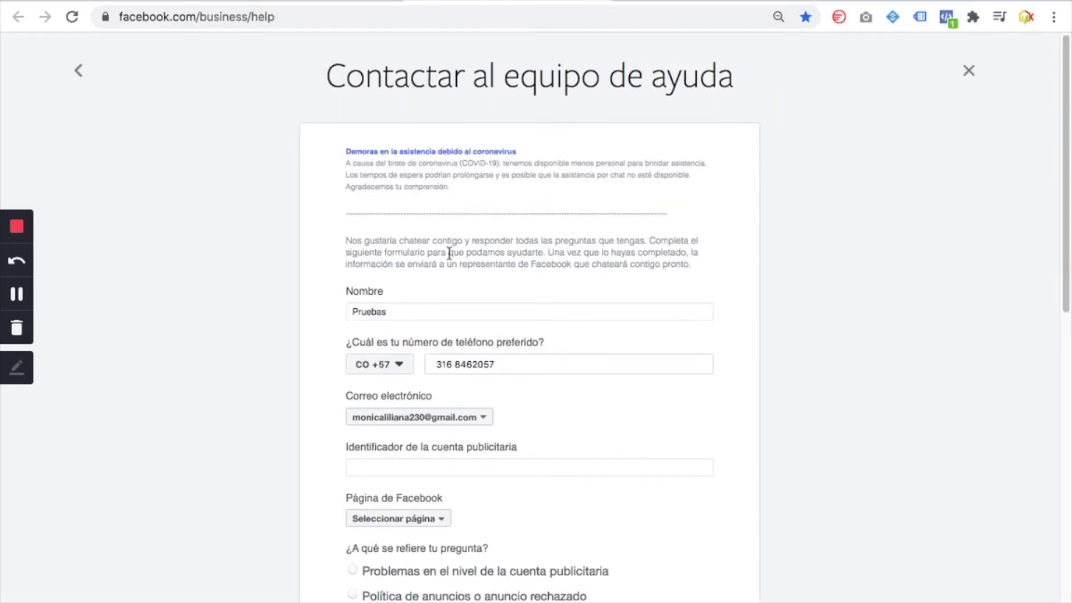
double_click(362, 313)
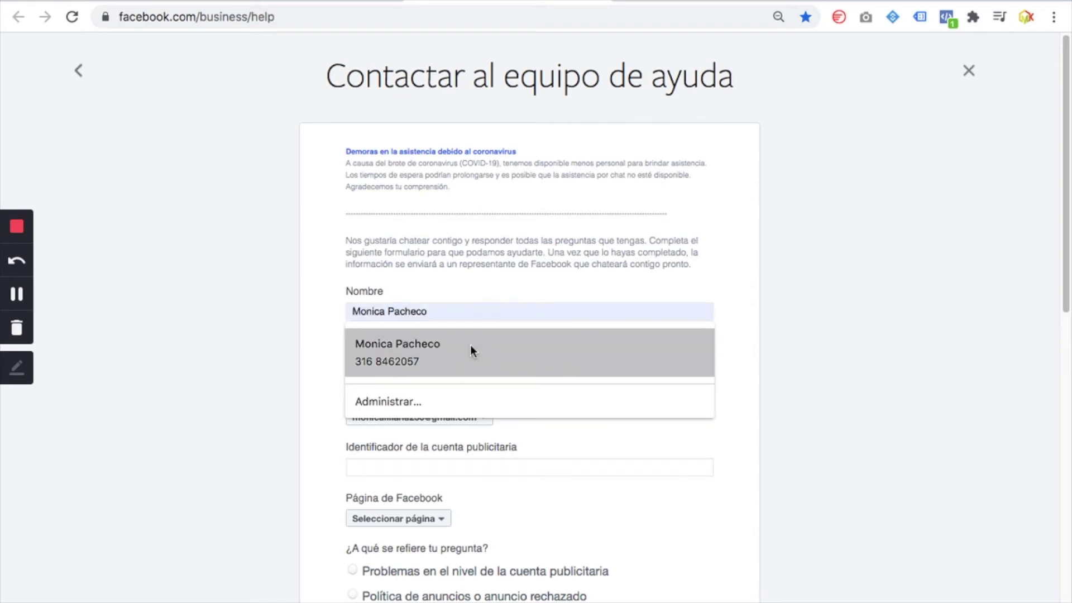
click(360, 360)
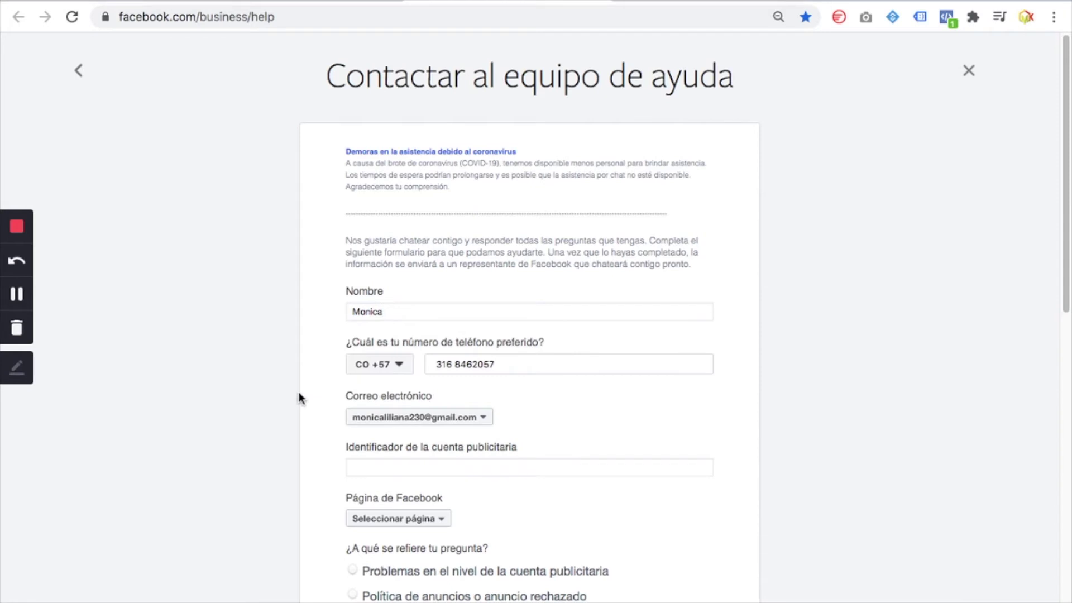
click(504, 366)
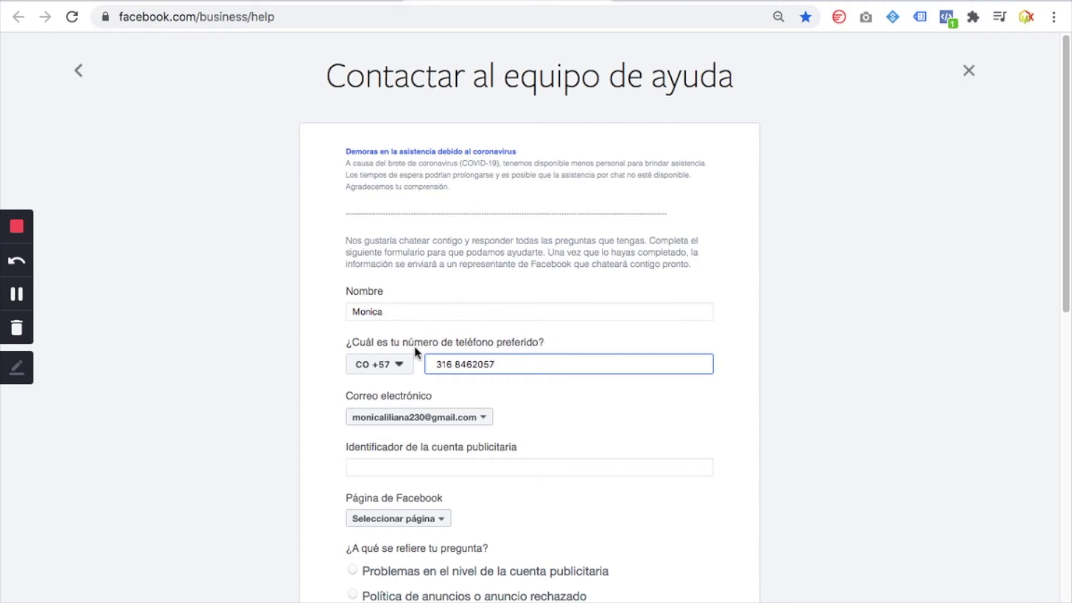
Set Correo electrónico to Other and fill it with a saved company contact address
scroll(447, 433, down, 1)
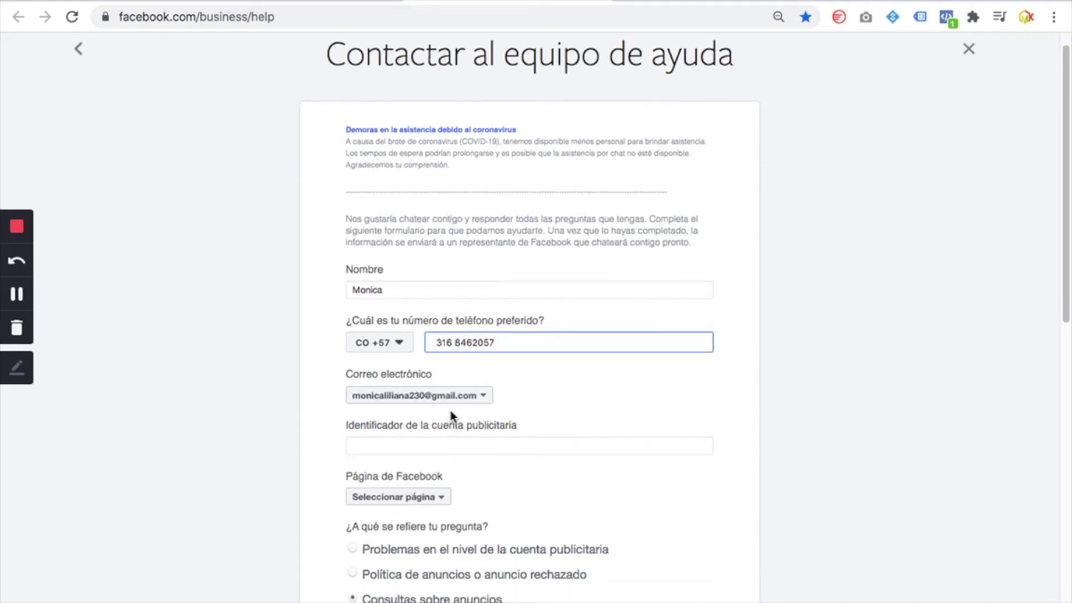
click(453, 402)
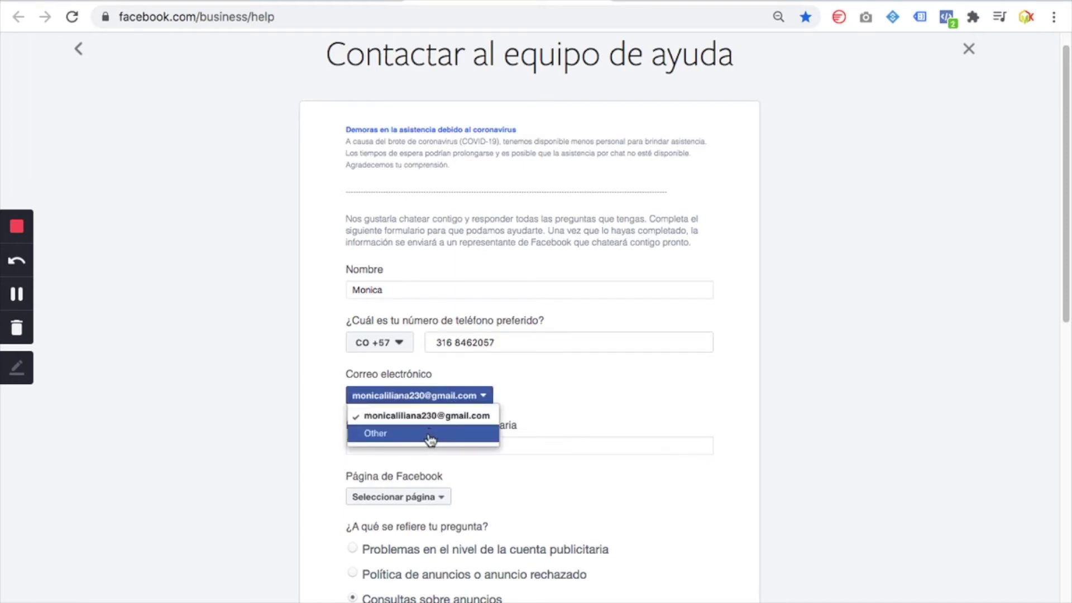
click(430, 433)
click(427, 413)
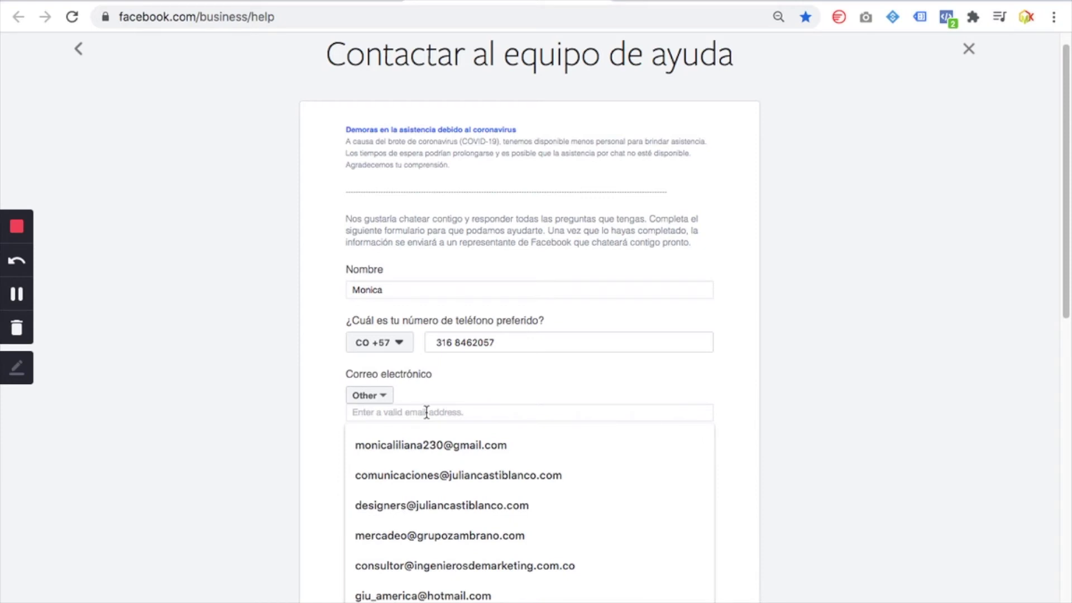
click(424, 474)
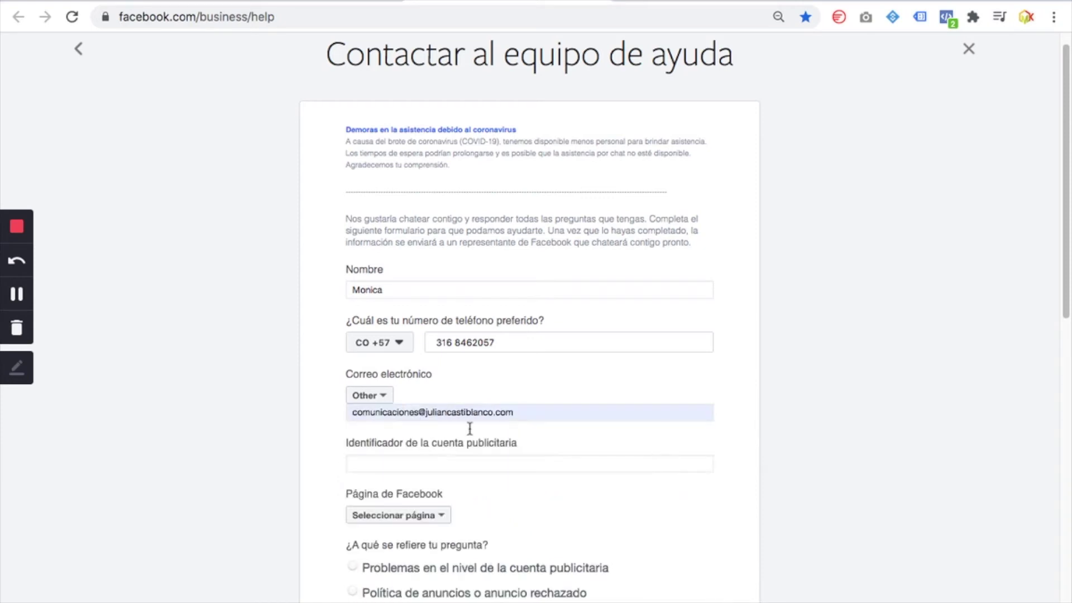
click(394, 465)
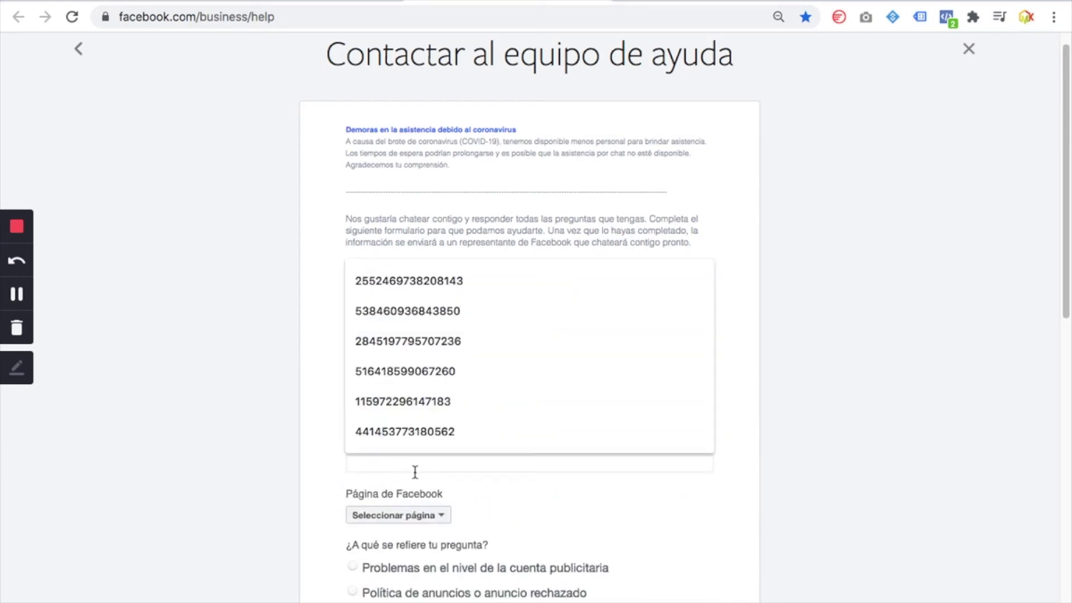
Dismiss the ad account ID suggestions and drag the Administrador comercial tab out over the form
click(818, 474)
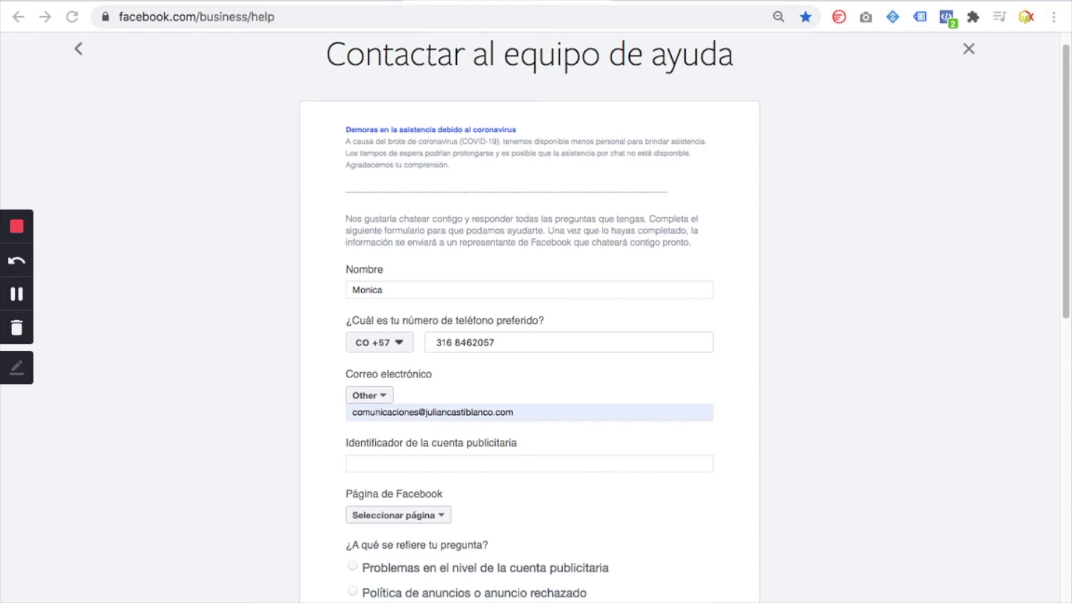
drag(1069, 276, 478, 66)
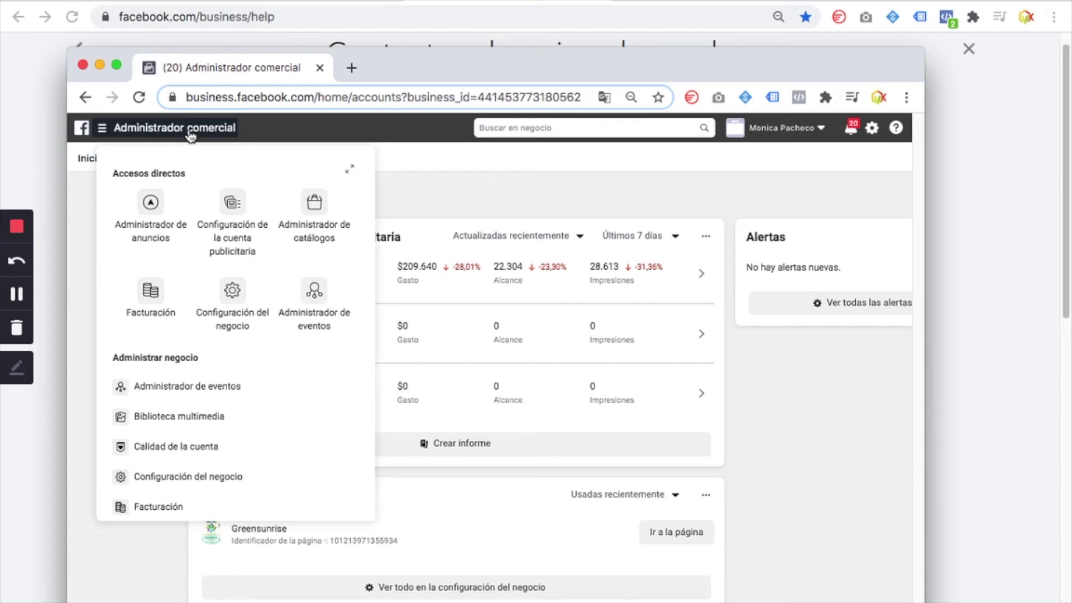
Open the ad account settings in a separate window and move it aside to uncover the form
click(248, 239)
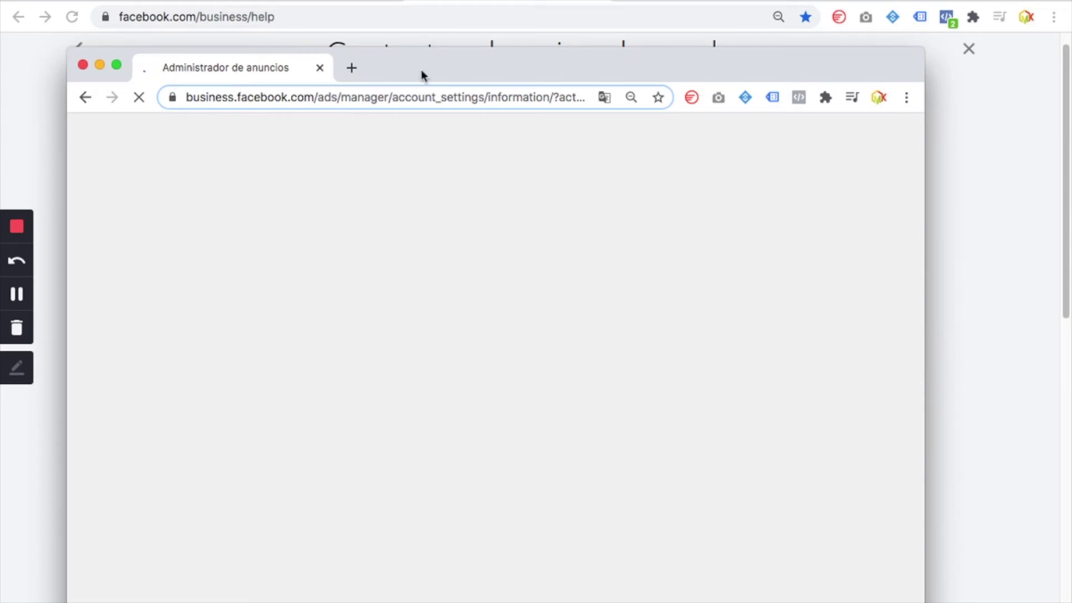
drag(421, 66, 1071, 89)
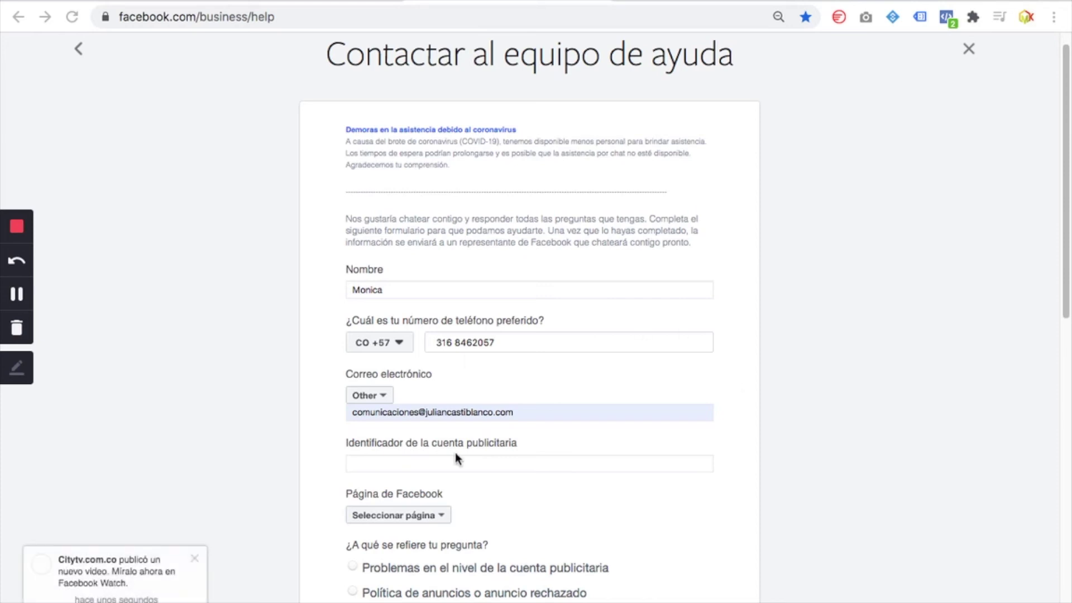
Choose 'Gimnasio Toscana' from the contact form's 'Seleccionar página' list
scroll(451, 491, down, 1)
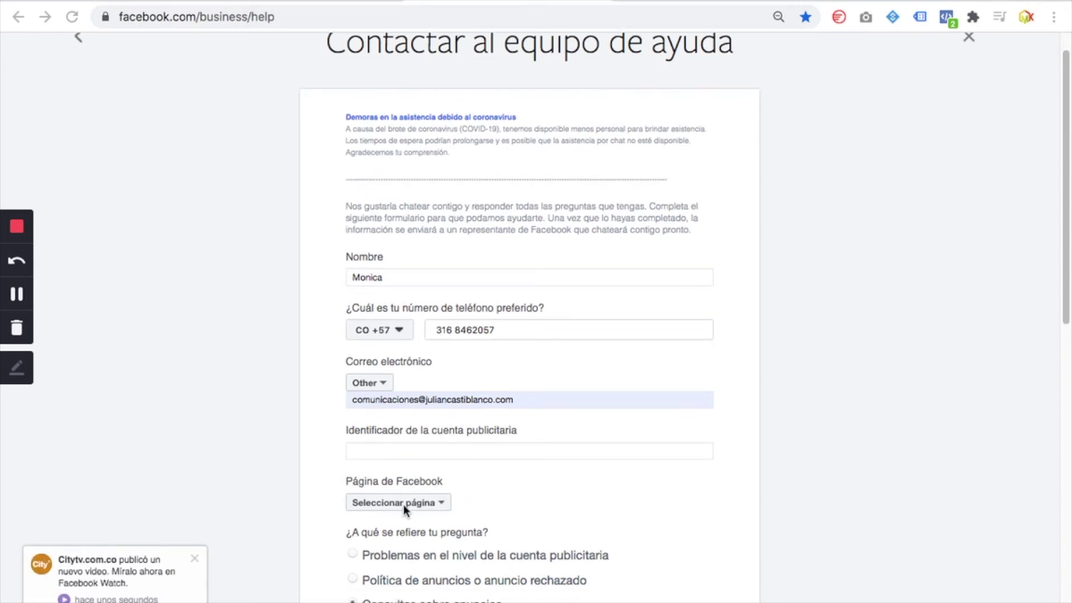
click(438, 508)
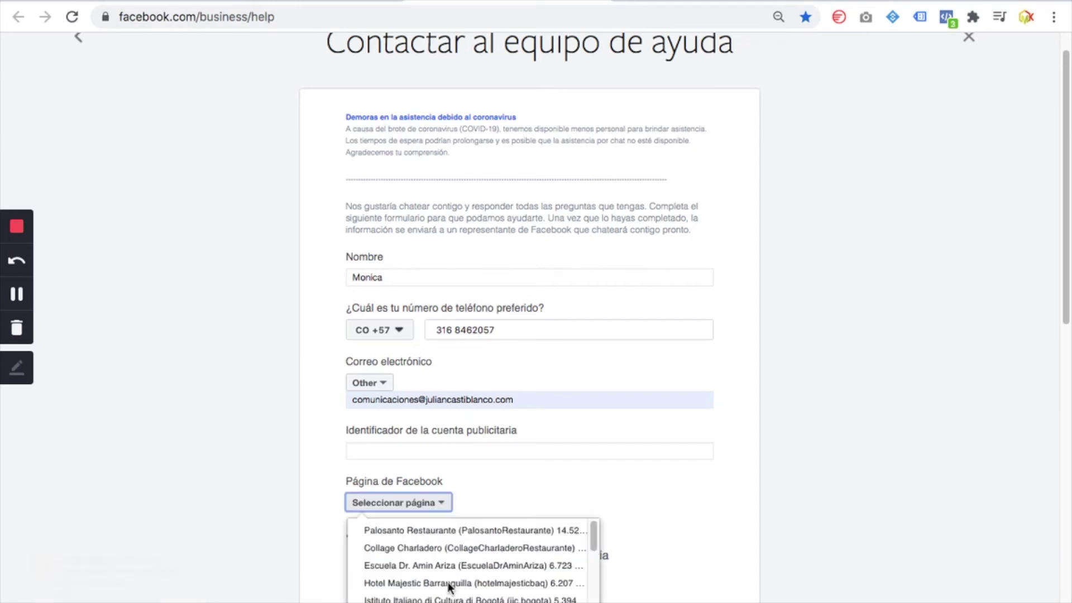
scroll(449, 586, down, 3)
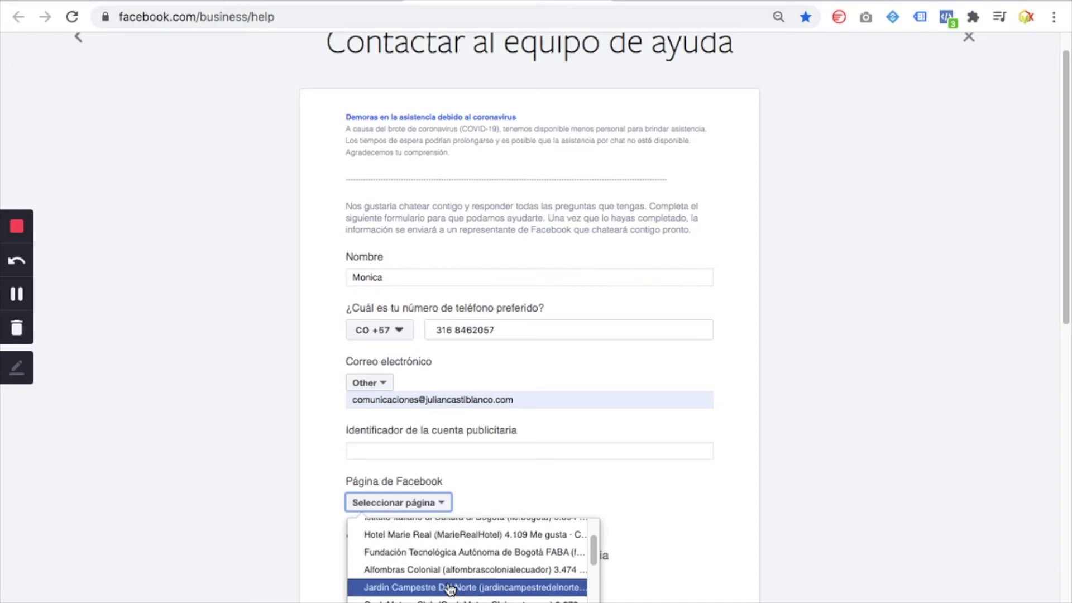
scroll(450, 589, down, 2)
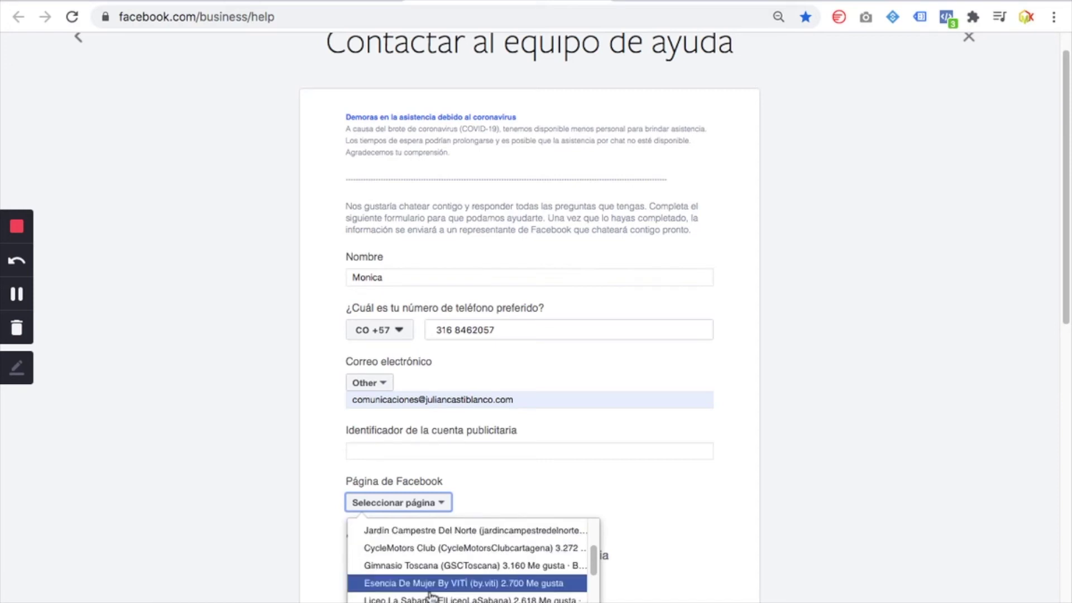
scroll(431, 596, down, 4)
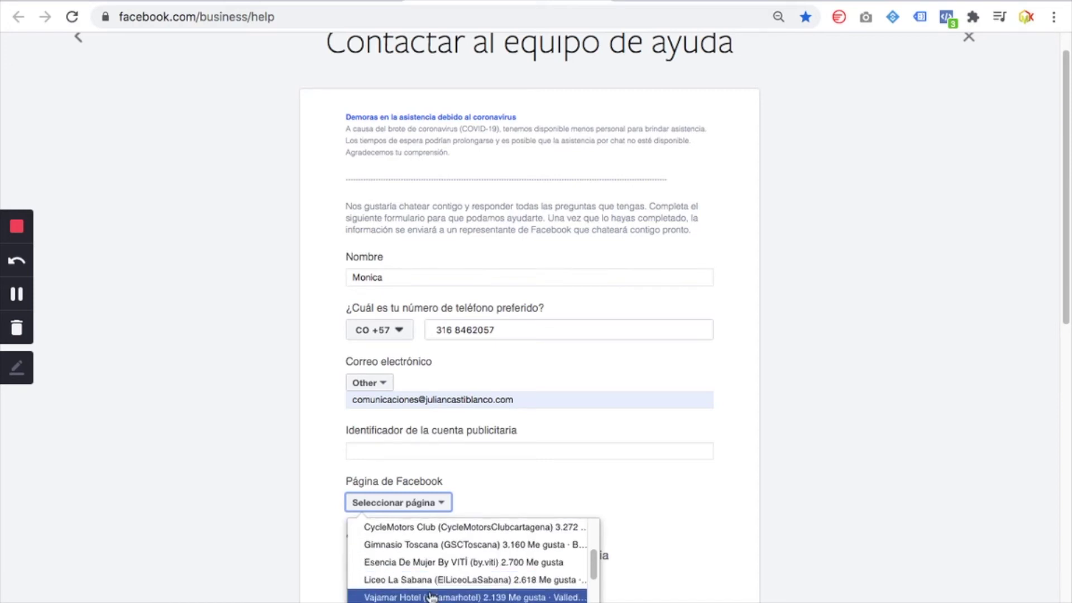
scroll(431, 595, down, 4)
scroll(431, 595, up, 5)
scroll(431, 595, down, 2)
scroll(431, 595, up, 8)
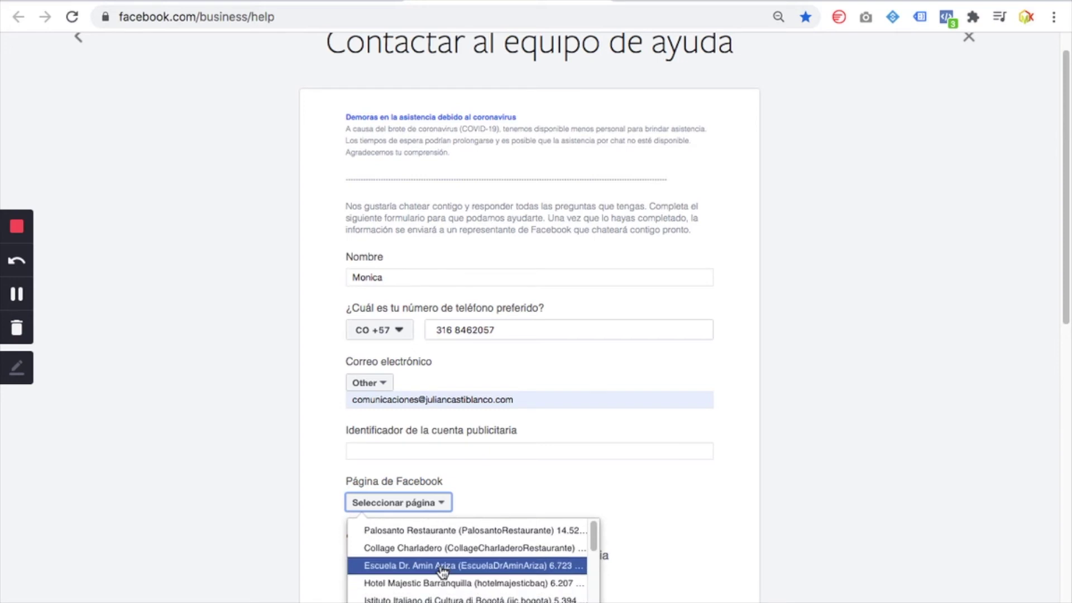
scroll(466, 589, down, 3)
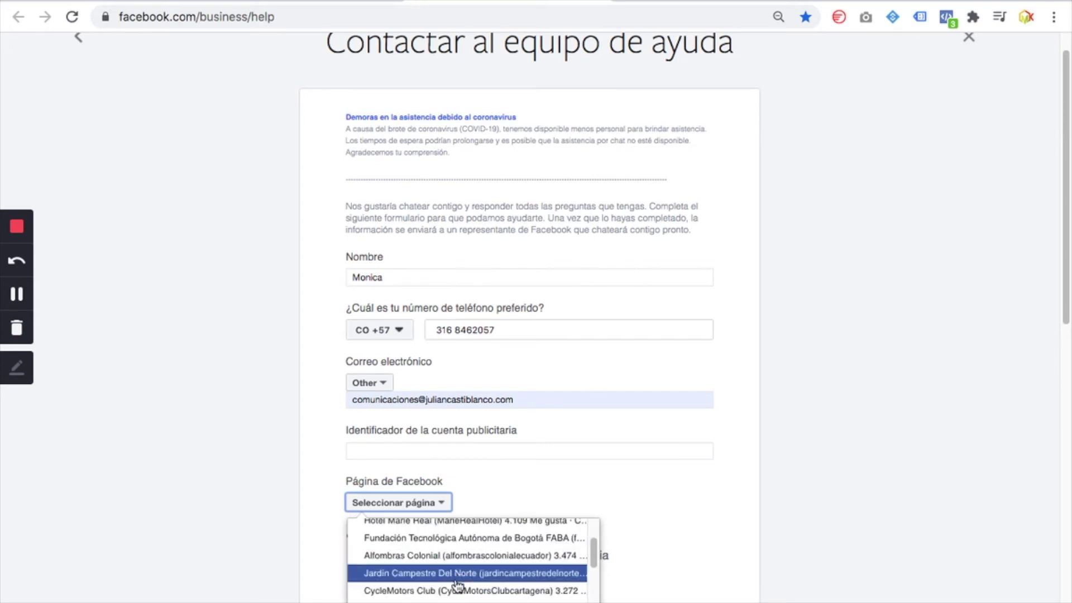
click(464, 599)
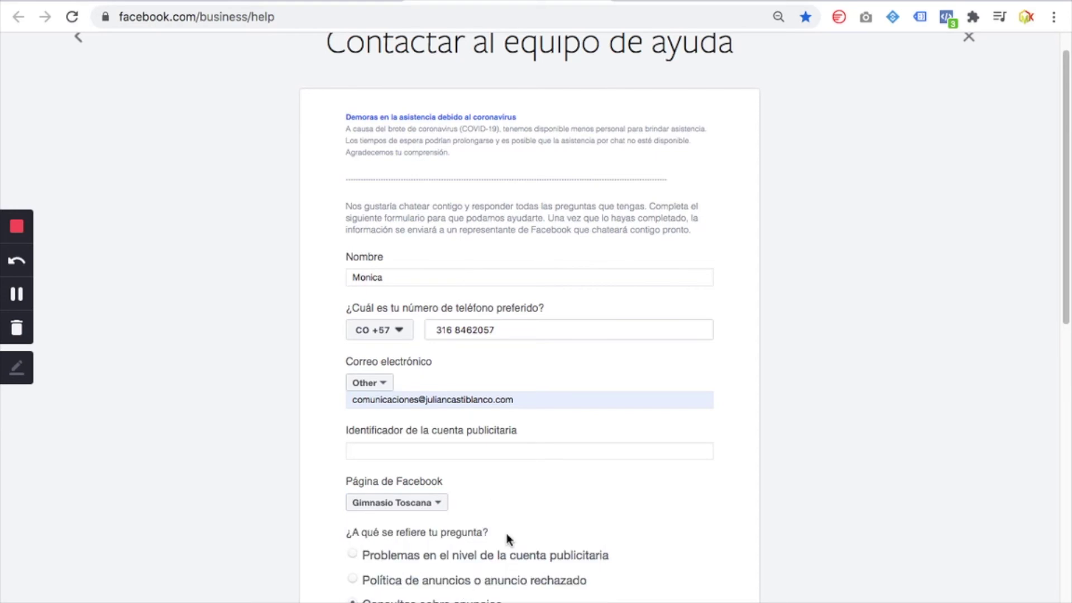
Answer the second '¿A qué se refiere tu pregunta?' group with 'Otro'
scroll(505, 533, down, 5)
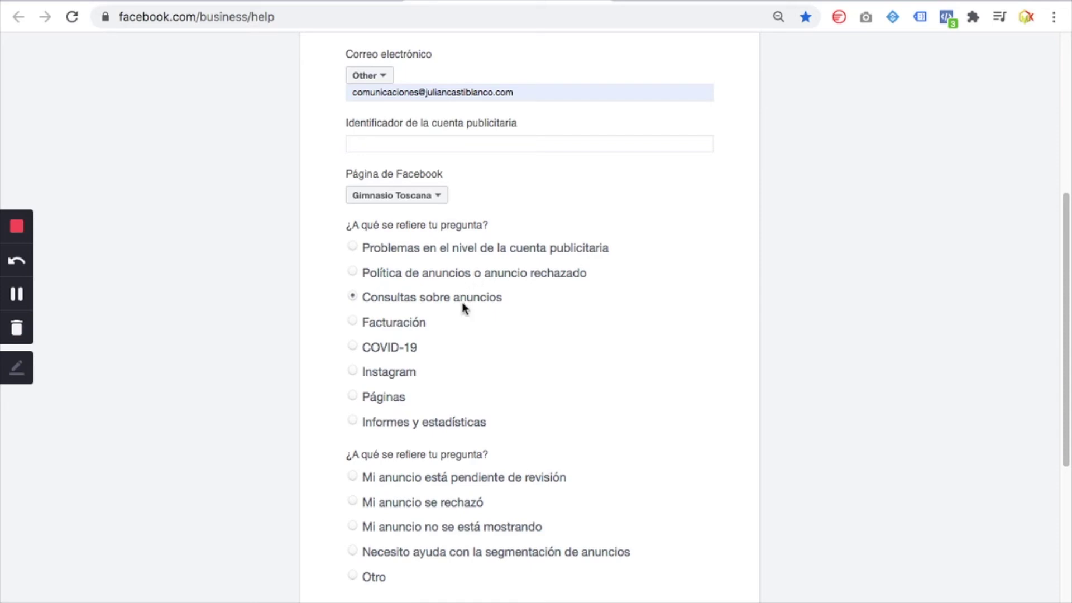
scroll(546, 354, down, 1)
scroll(545, 353, down, 3)
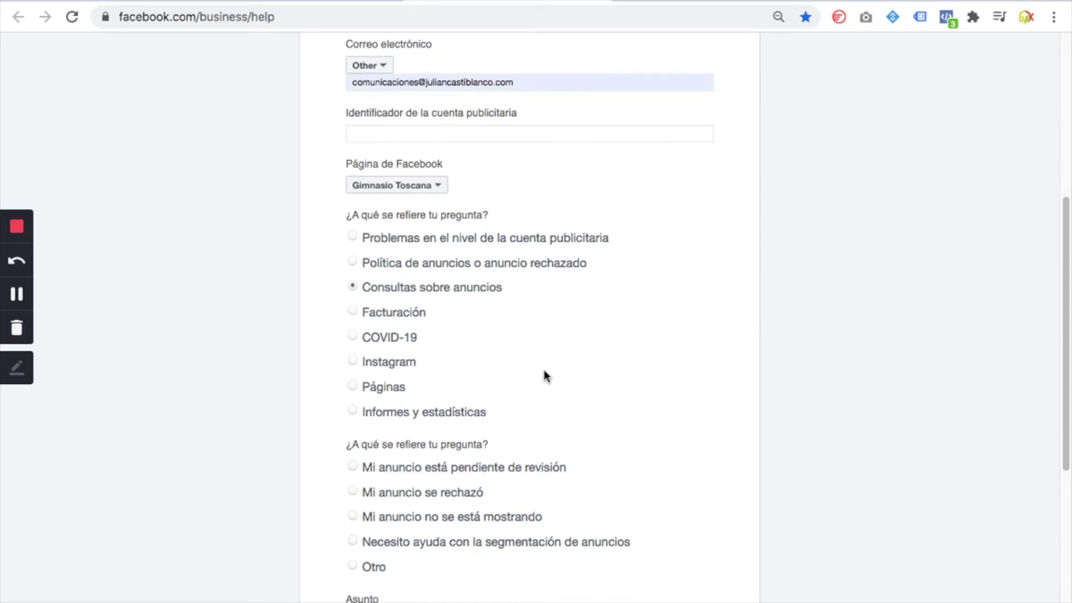
scroll(538, 407, down, 2)
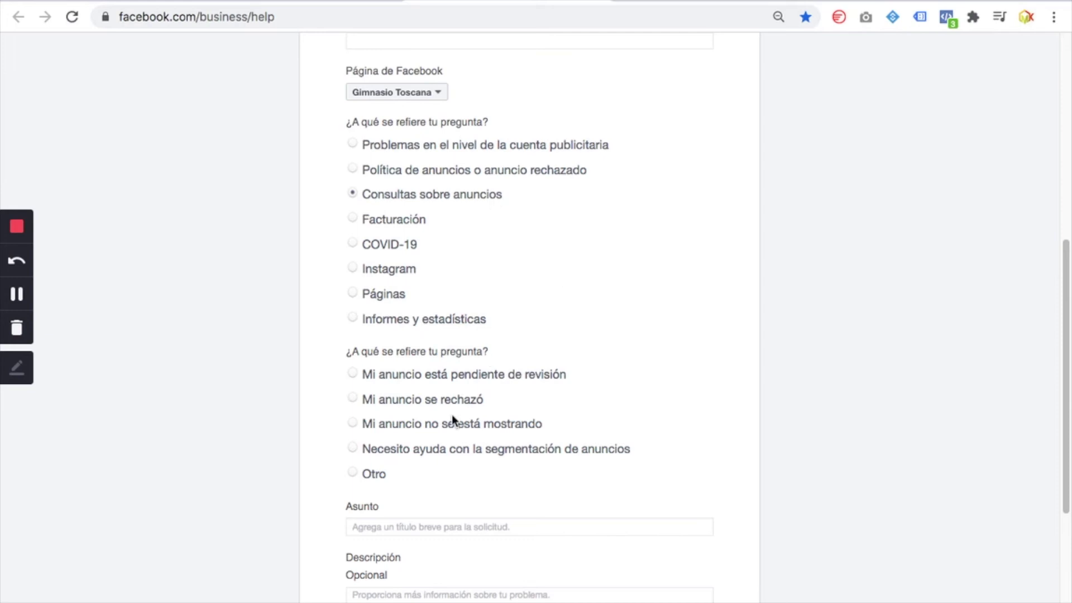
click(353, 473)
mouse_move(945, 1)
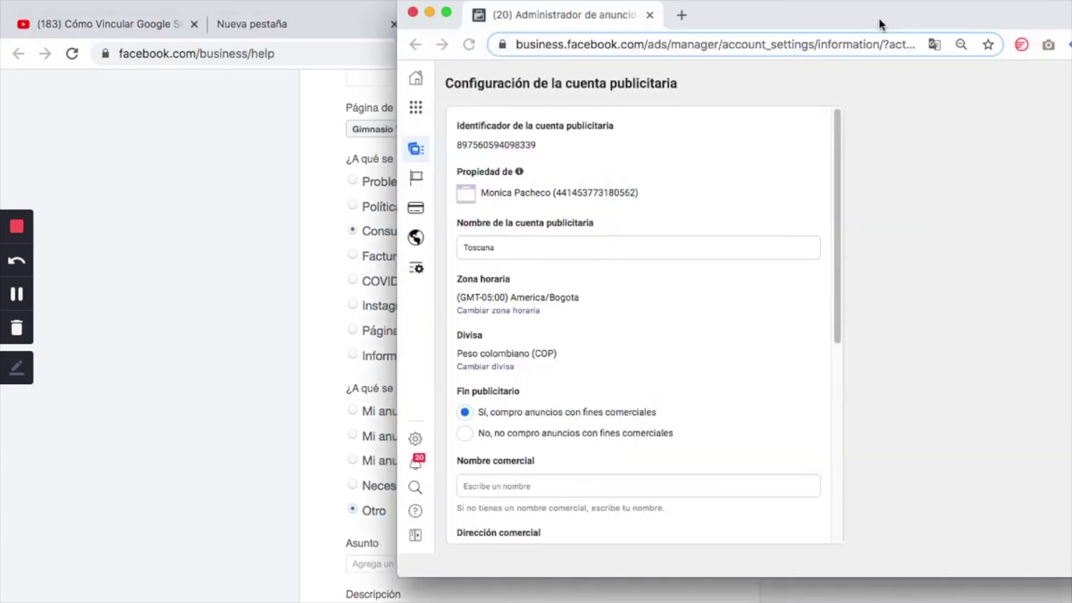
Copy the ad account ID from the Ads Manager settings window, then move that window aside
drag(879, 19, 551, 69)
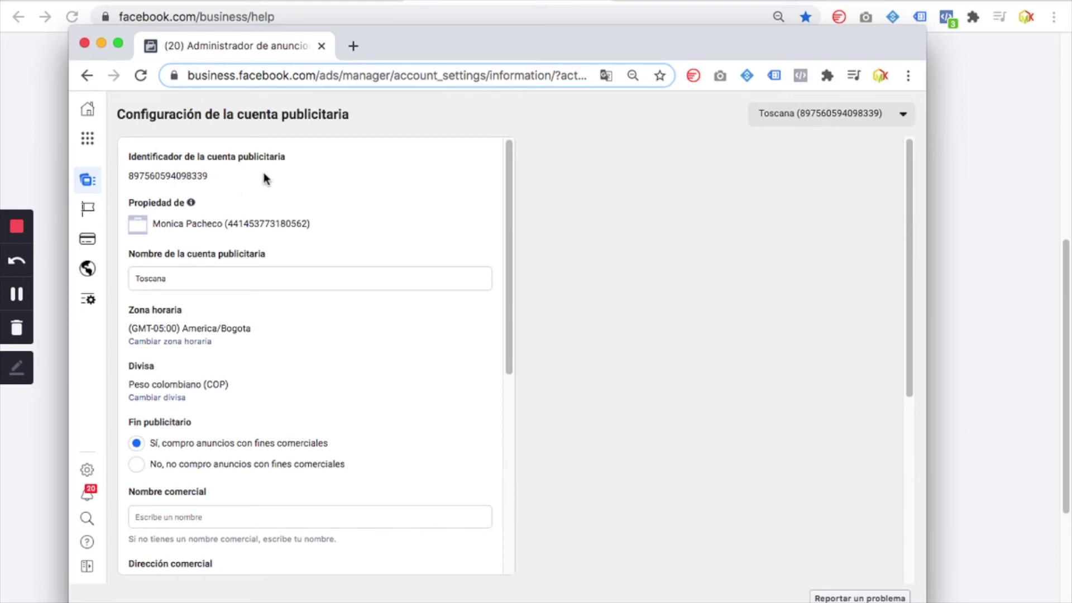
drag(234, 184, 130, 176)
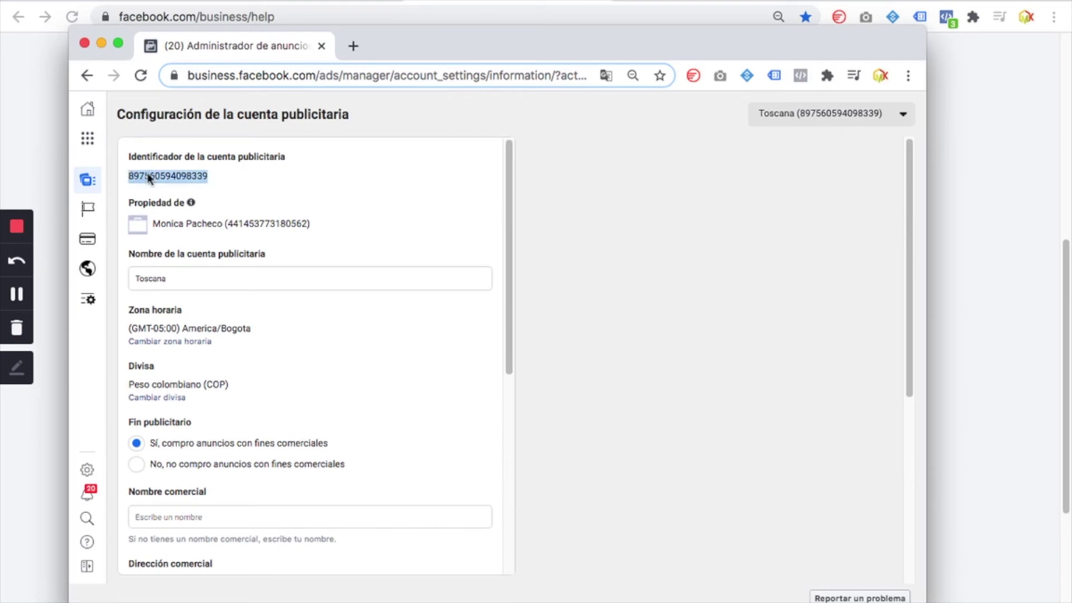
right_click(148, 176)
click(182, 207)
drag(399, 49, 1071, 167)
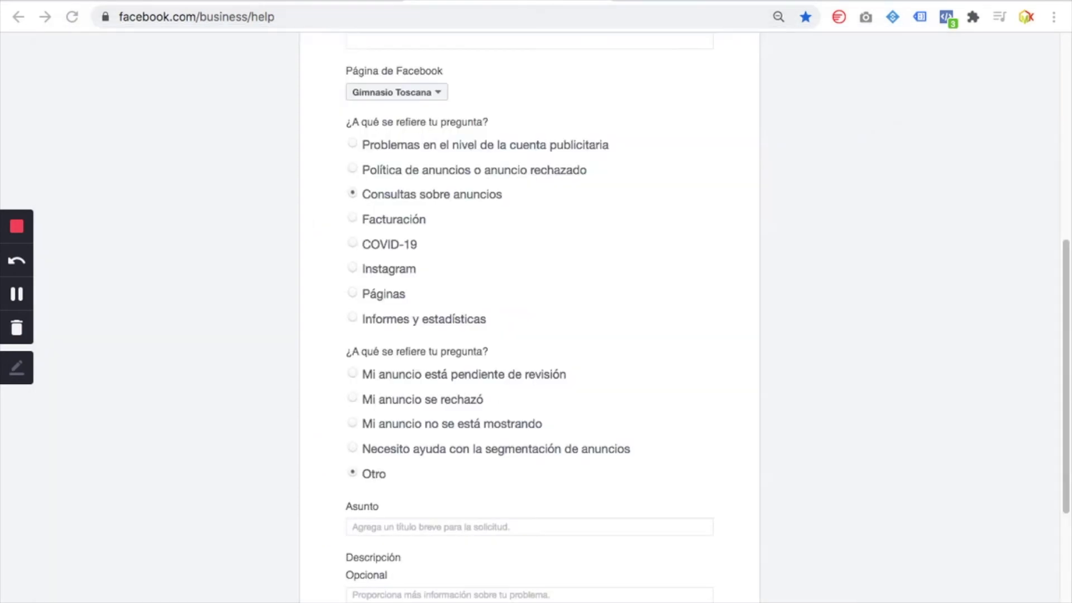
Paste the copied ad account number into the 'Identificador de la cuenta publicitaria' field
scroll(413, 345, up, 7)
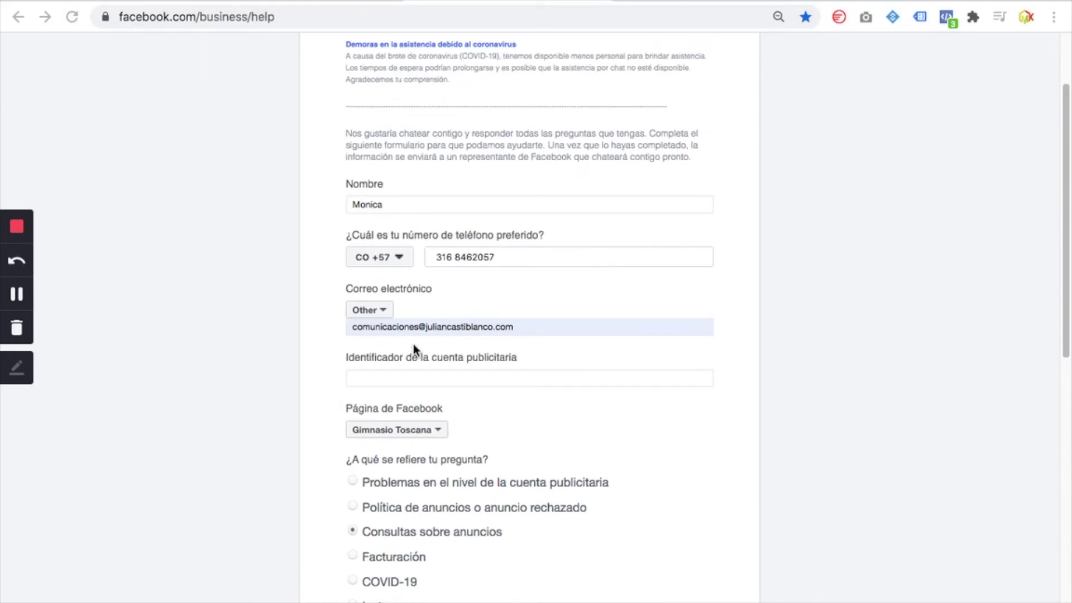
scroll(393, 463, down, 1)
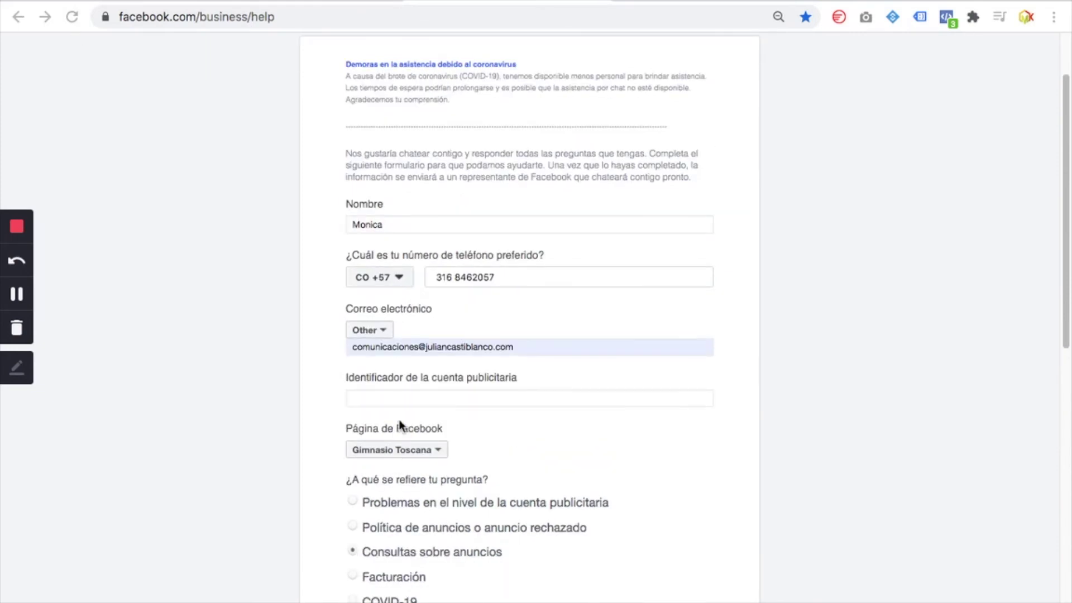
click(386, 396)
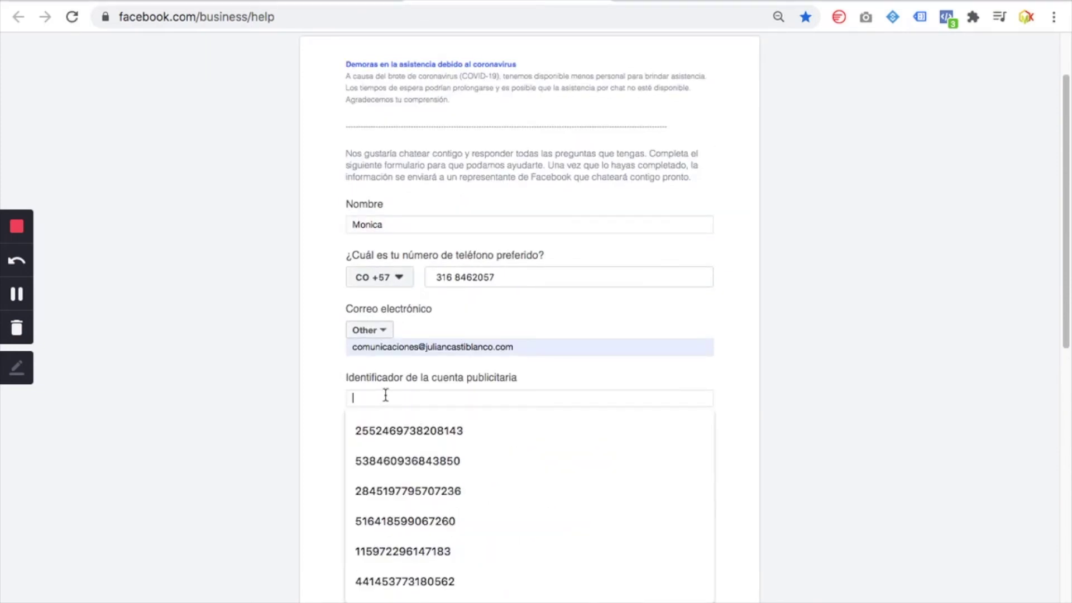
right_click(400, 395)
click(431, 494)
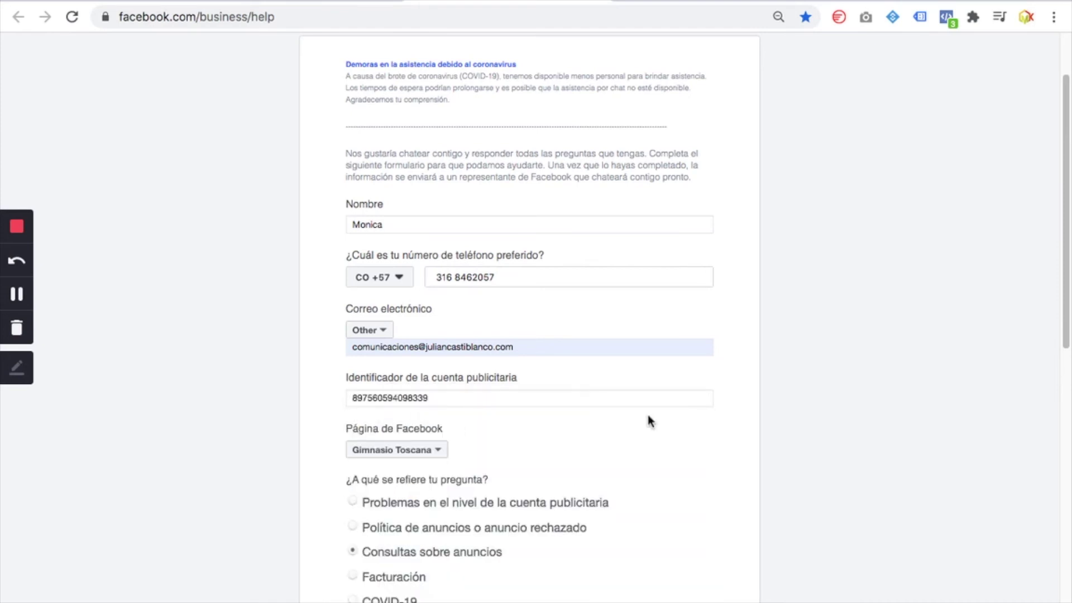
scroll(642, 425, down, 1)
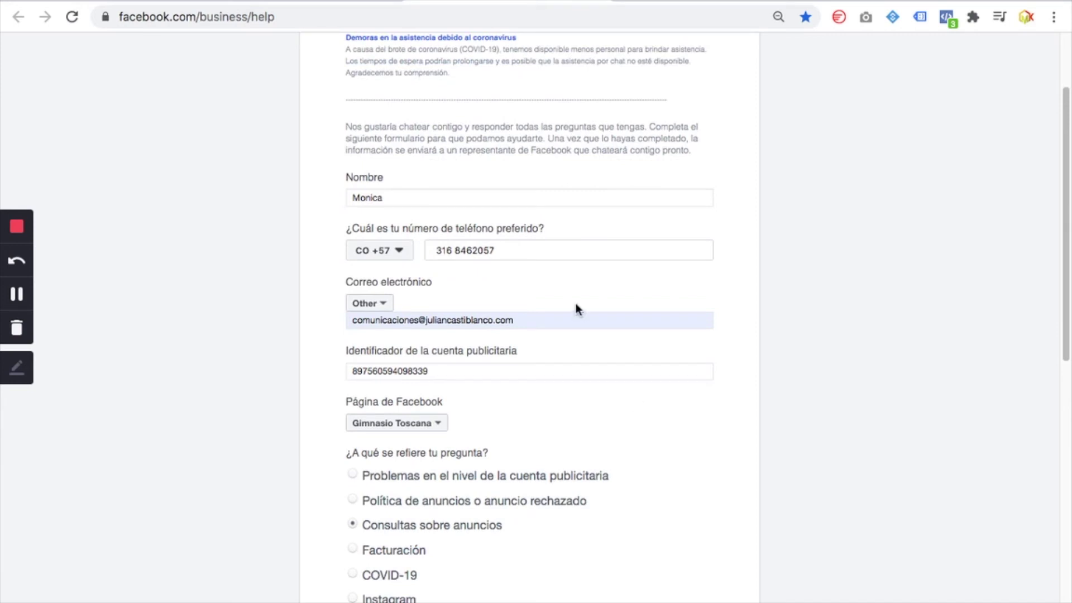
scroll(525, 402, down, 6)
scroll(526, 407, down, 5)
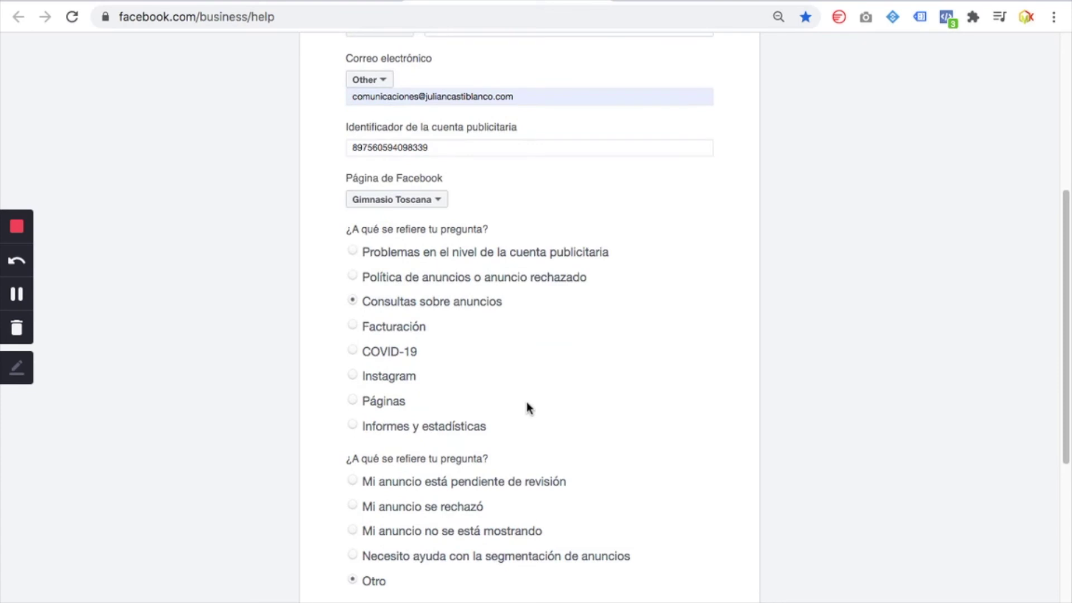
scroll(522, 403, down, 8)
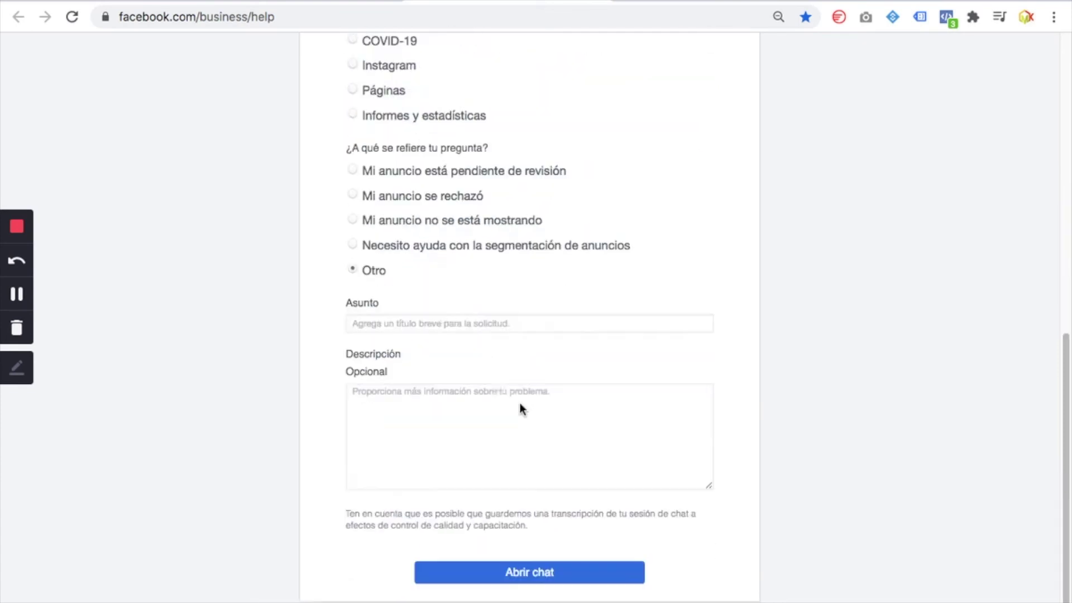
Enter 'El nuncio se estanco' in the Asunto field, fixing the typed wording along the way
click(428, 319)
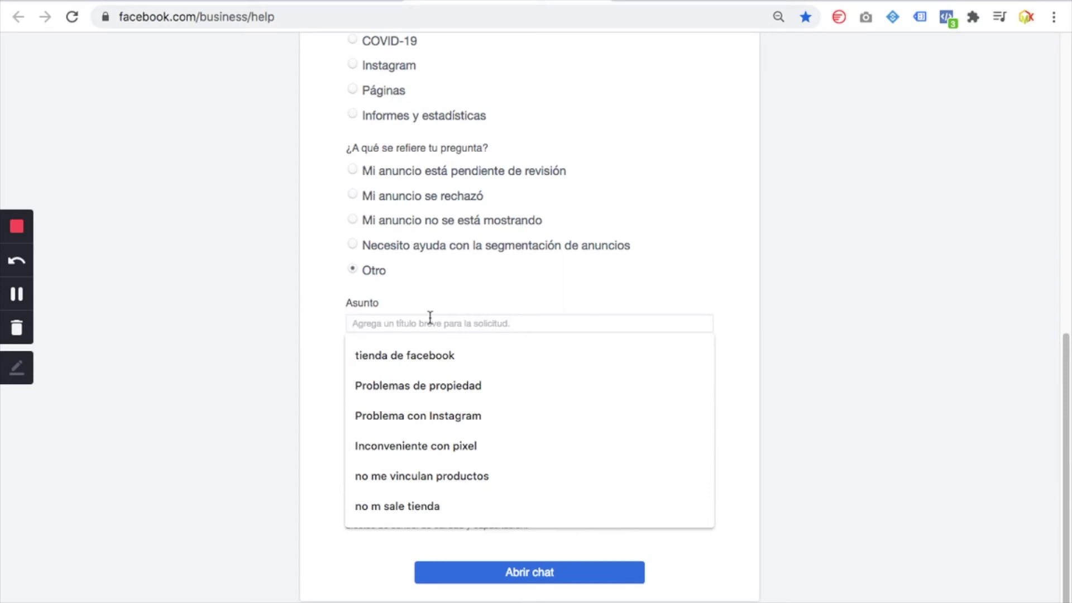
text(Los anu)
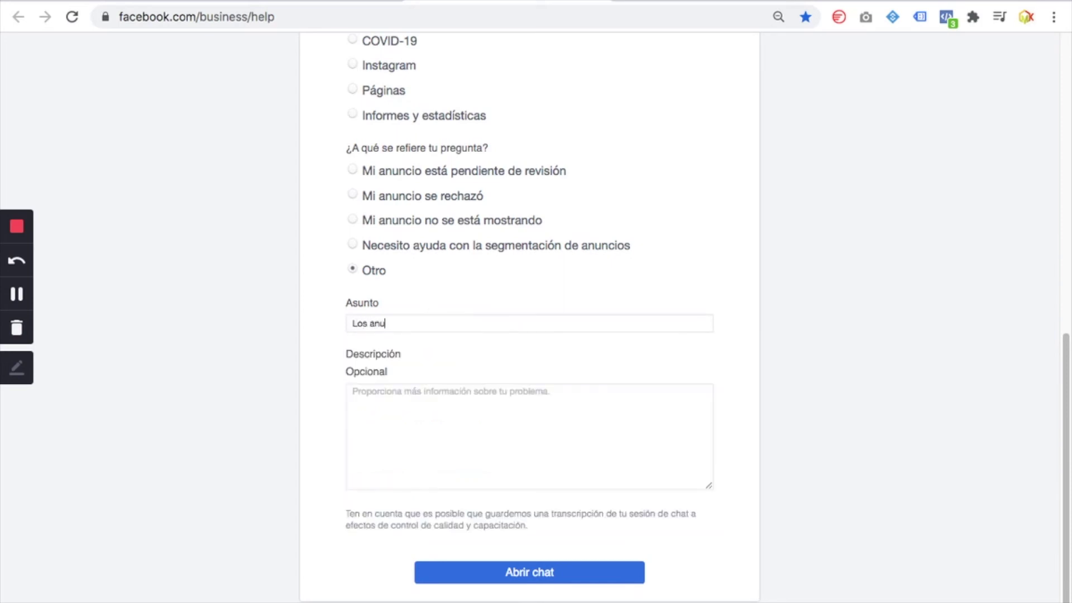
text(ncios se estanco)
drag(407, 322, 323, 323)
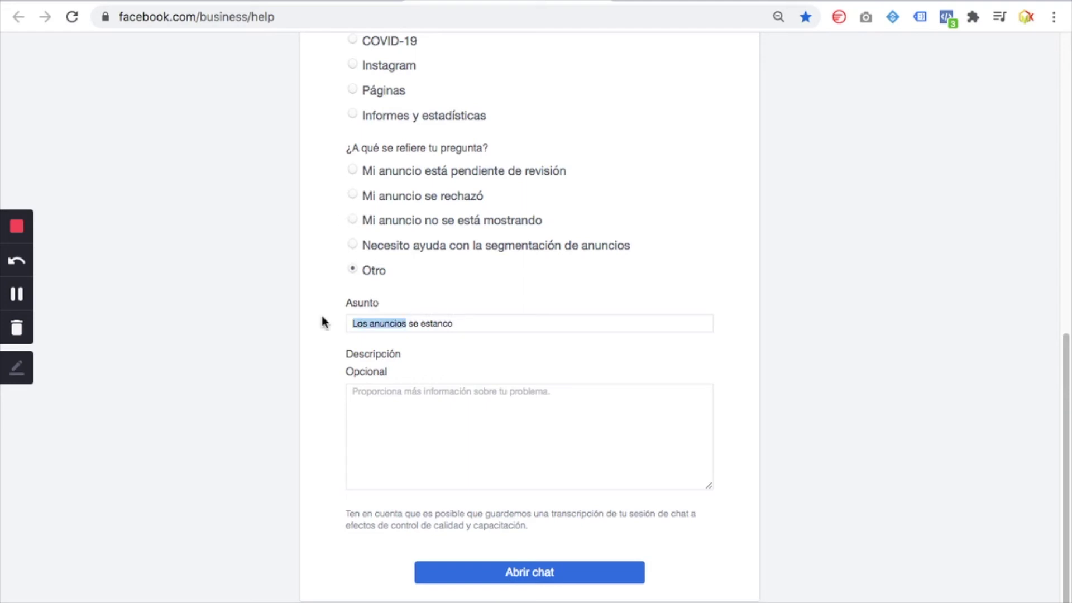
text(El)
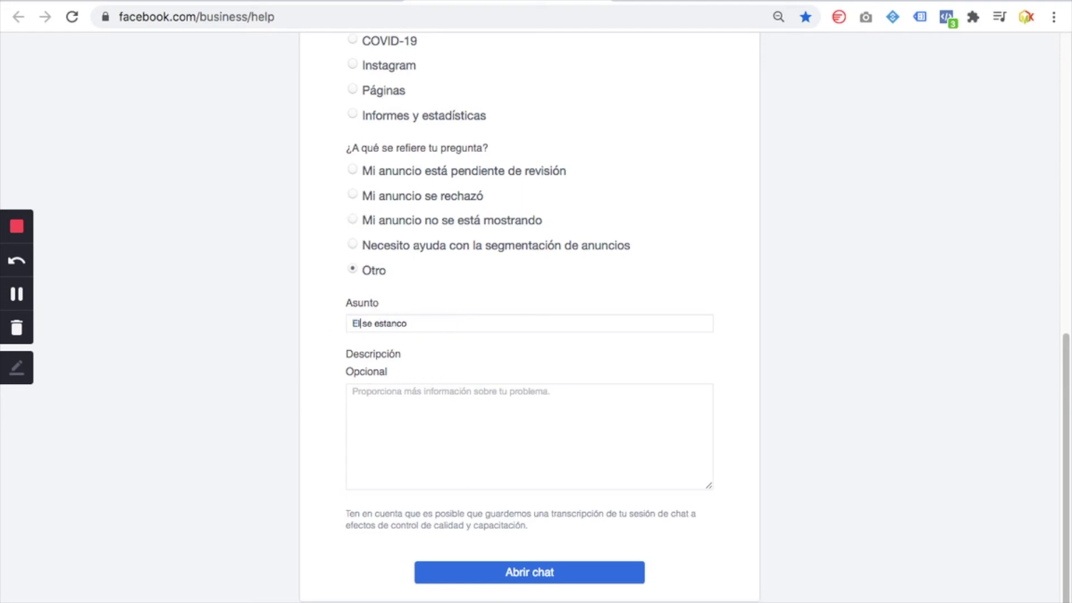
text( nuncio)
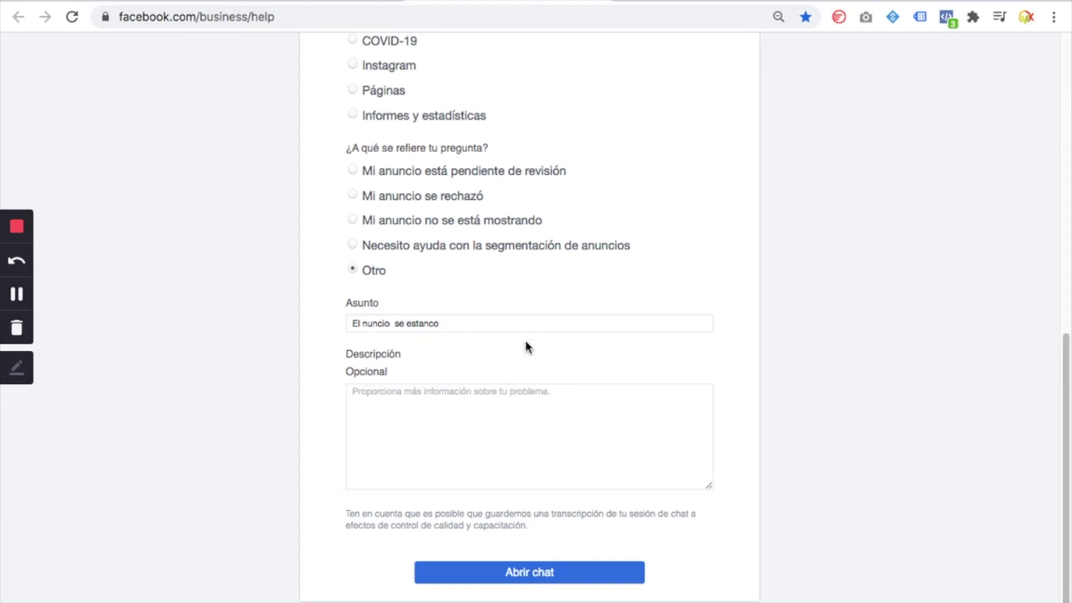
click(486, 398)
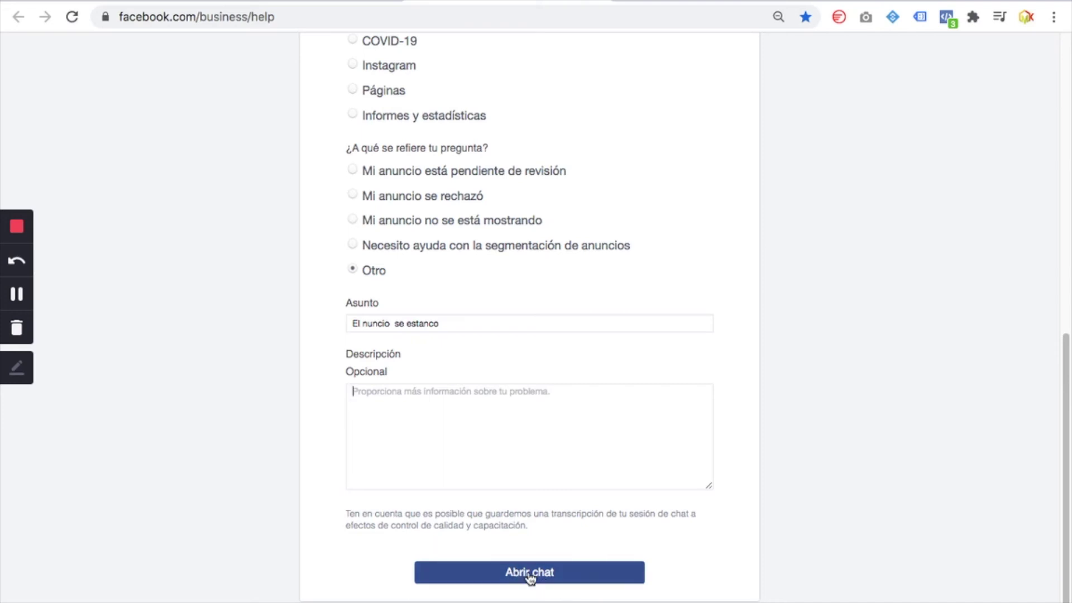
Request a chat via 'Abrir chat', accept the 'Chat no disponible' notice, and retry
click(531, 578)
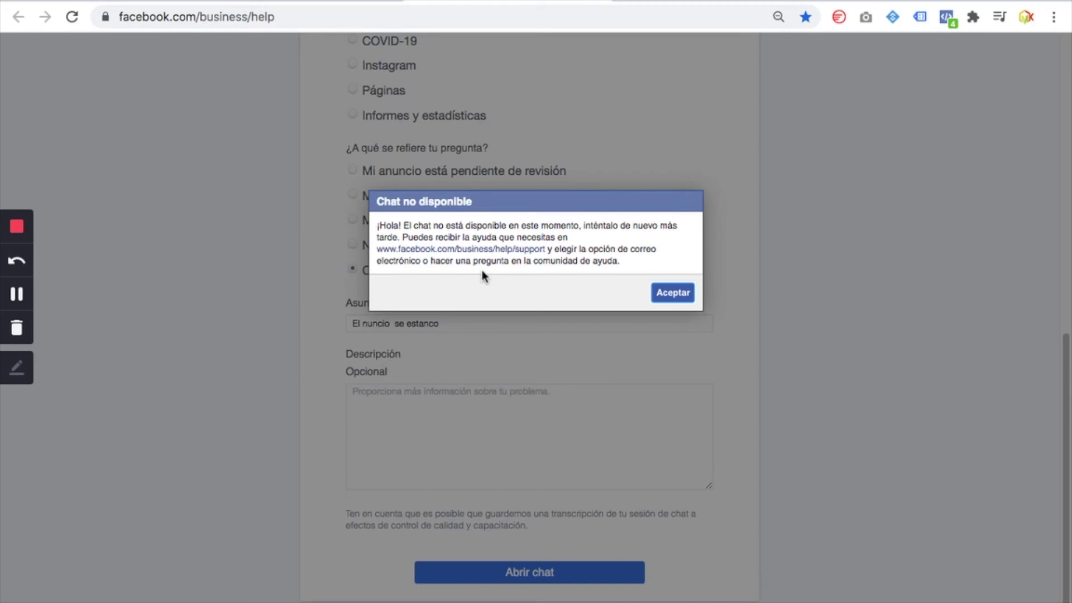
click(681, 297)
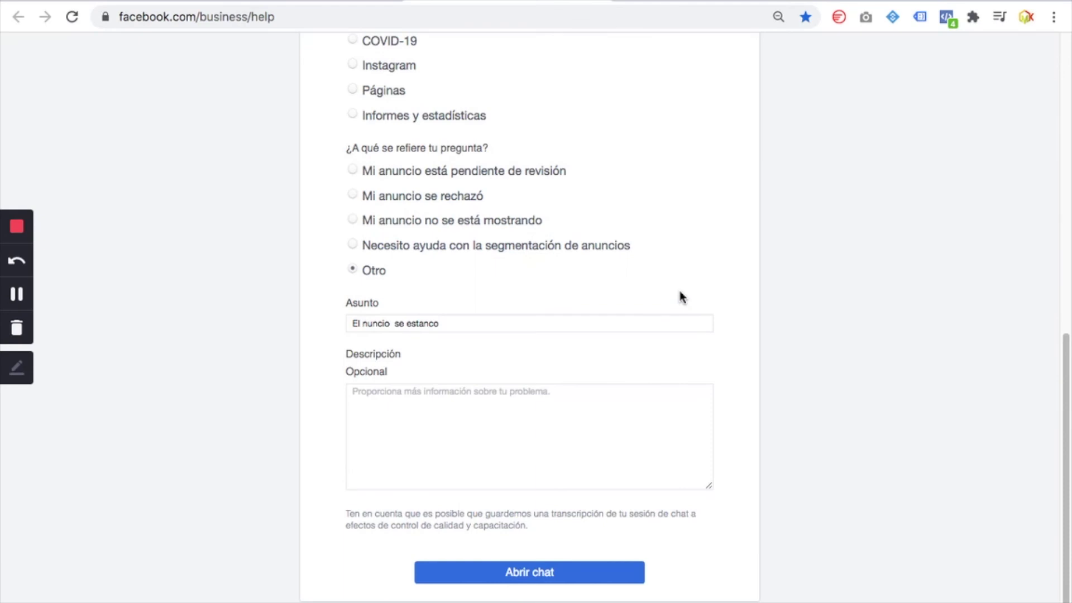
click(561, 583)
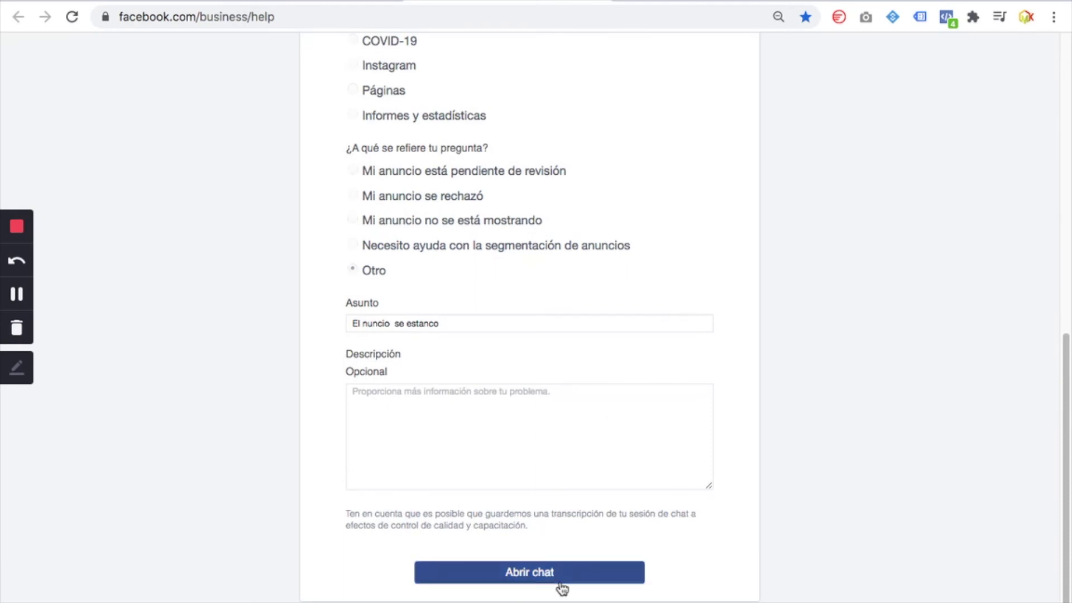
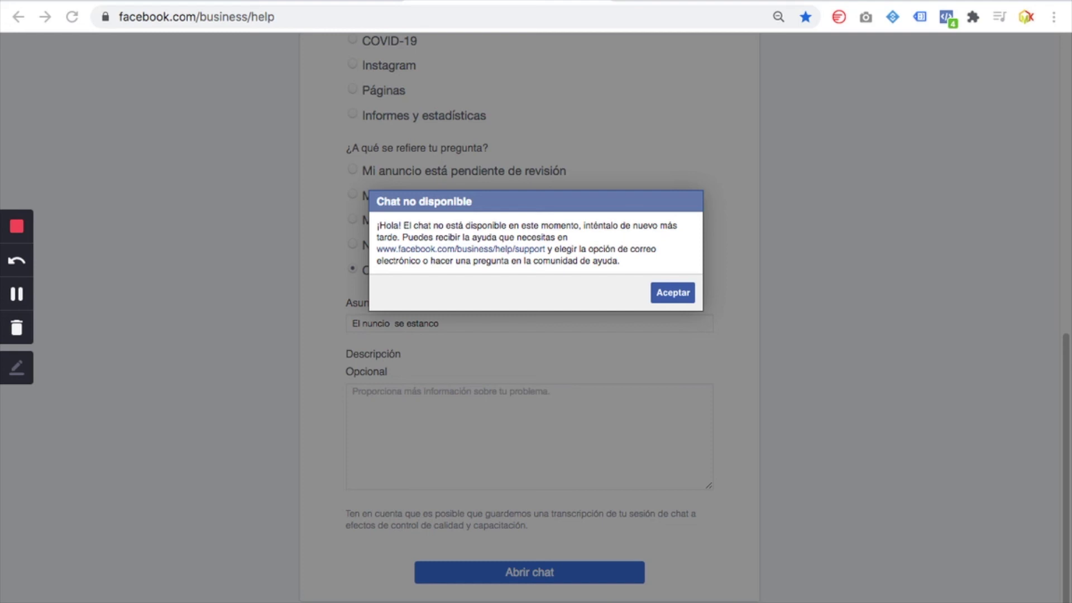
Place the Messenger window taller over the help page and select the case number in the agent's reply
drag(1007, 113, 742, 29)
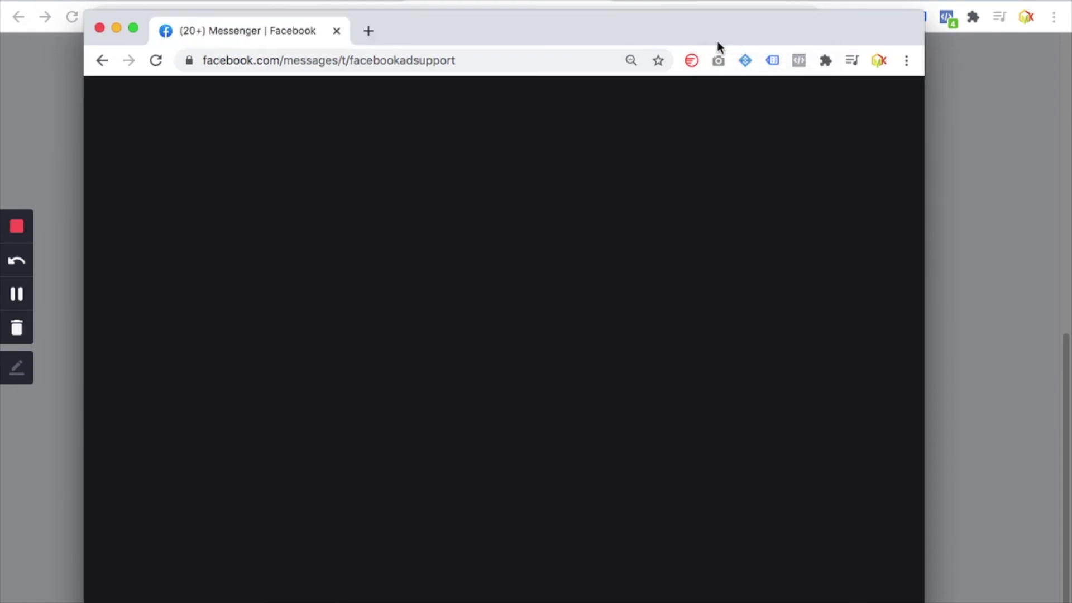
drag(691, 40, 704, 1)
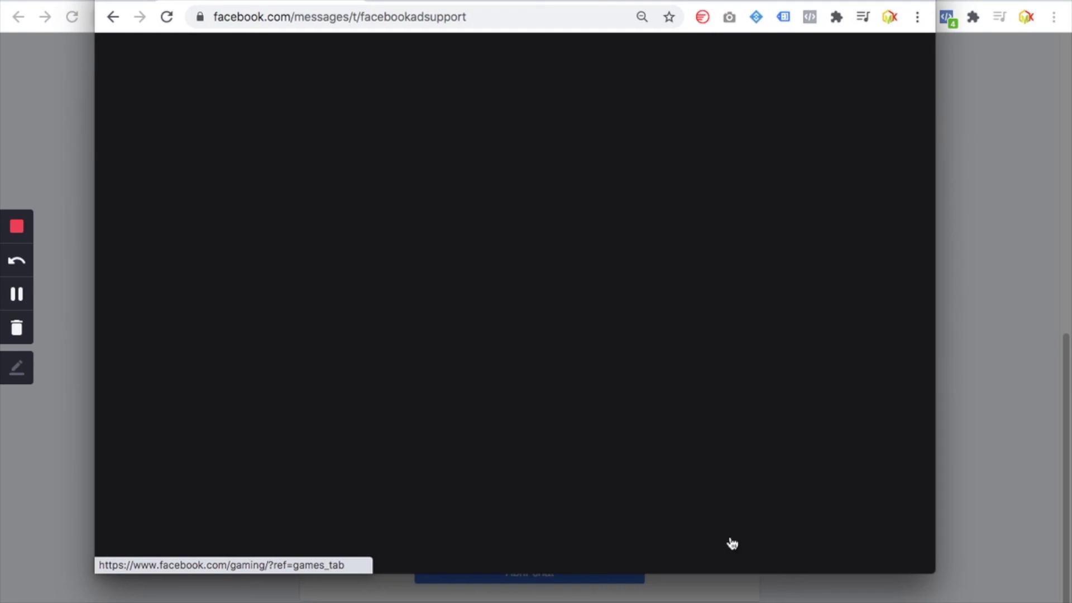
drag(727, 572, 727, 602)
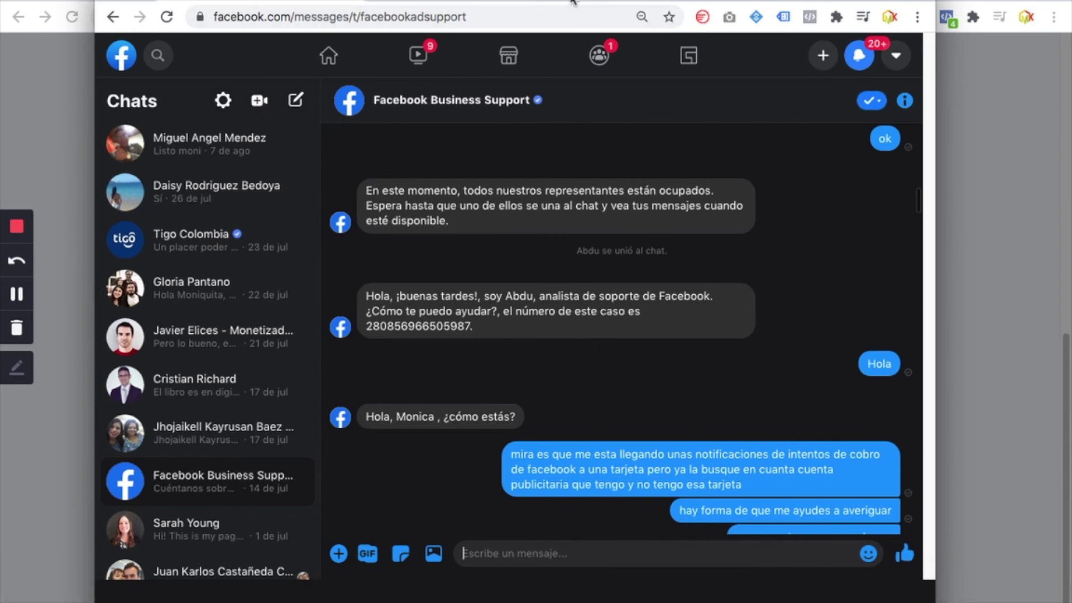
mouse_move(573, 1)
mouse_down()
mouse_move(925, 51)
mouse_move(1061, 419)
mouse_move(737, 602)
mouse_move(603, 595)
mouse_move(499, 138)
mouse_move(505, 11)
mouse_move(567, 0)
mouse_up()
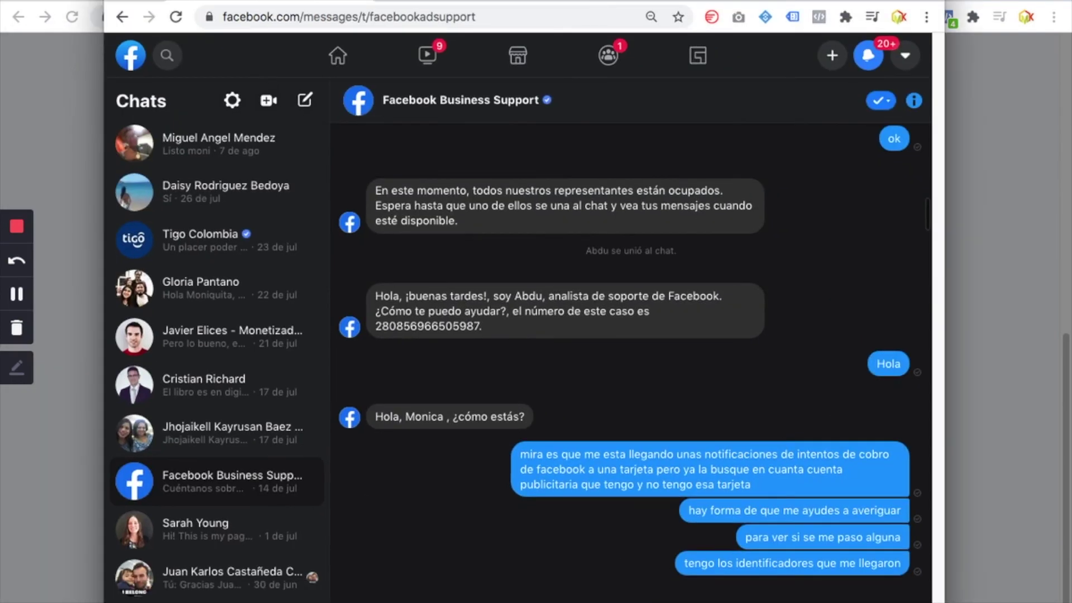
drag(391, 0, 389, 2)
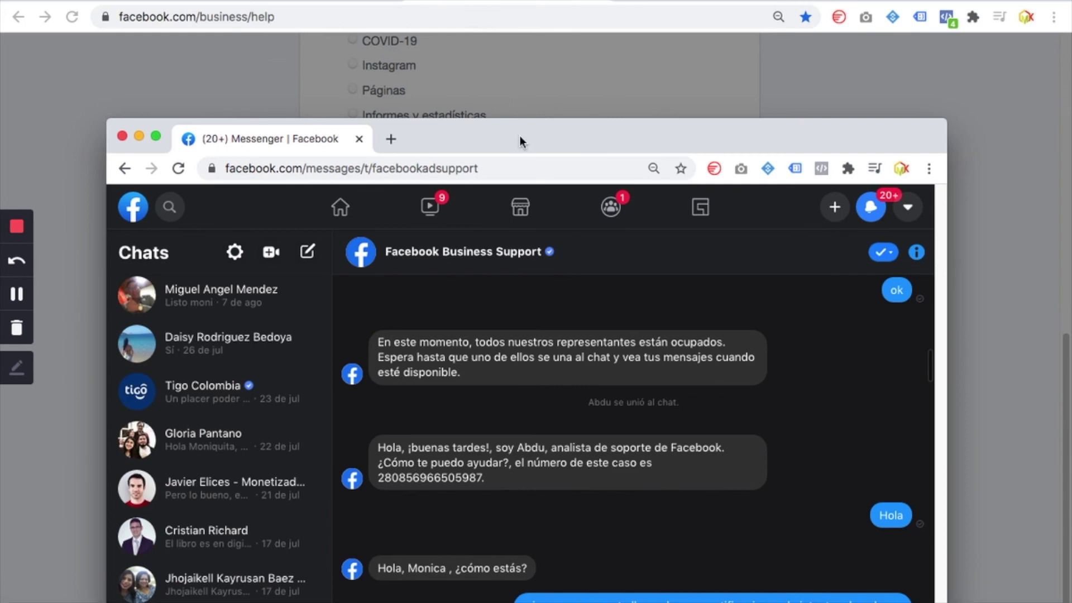
drag(521, 136, 509, 3)
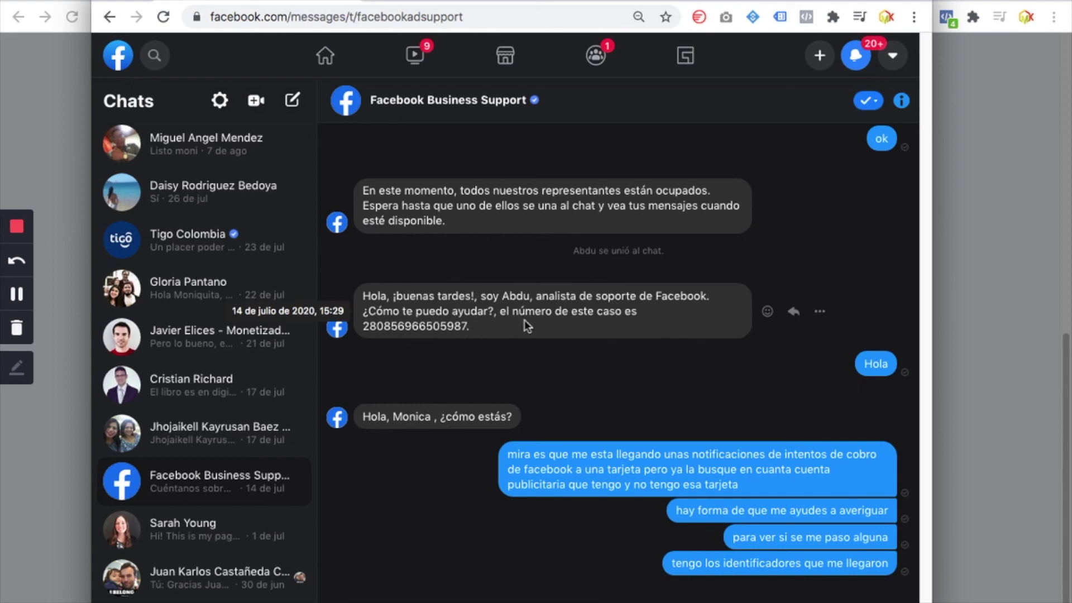
drag(484, 328, 365, 333)
Deselect the case number and scroll down through the rest of the Business Support chat history
click(367, 343)
drag(484, 330, 557, 382)
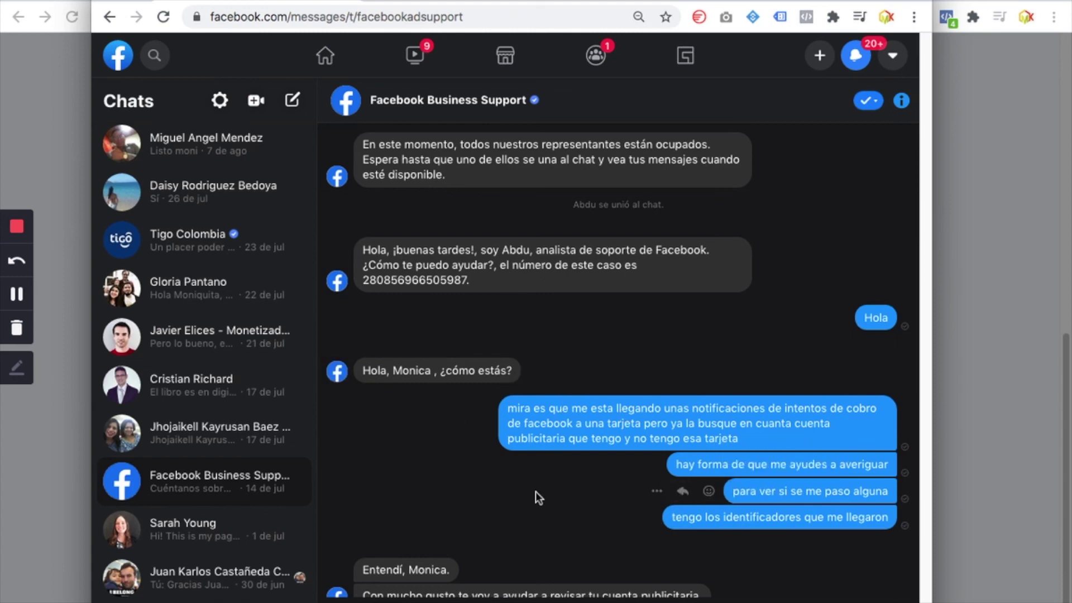
scroll(535, 491, down, 3)
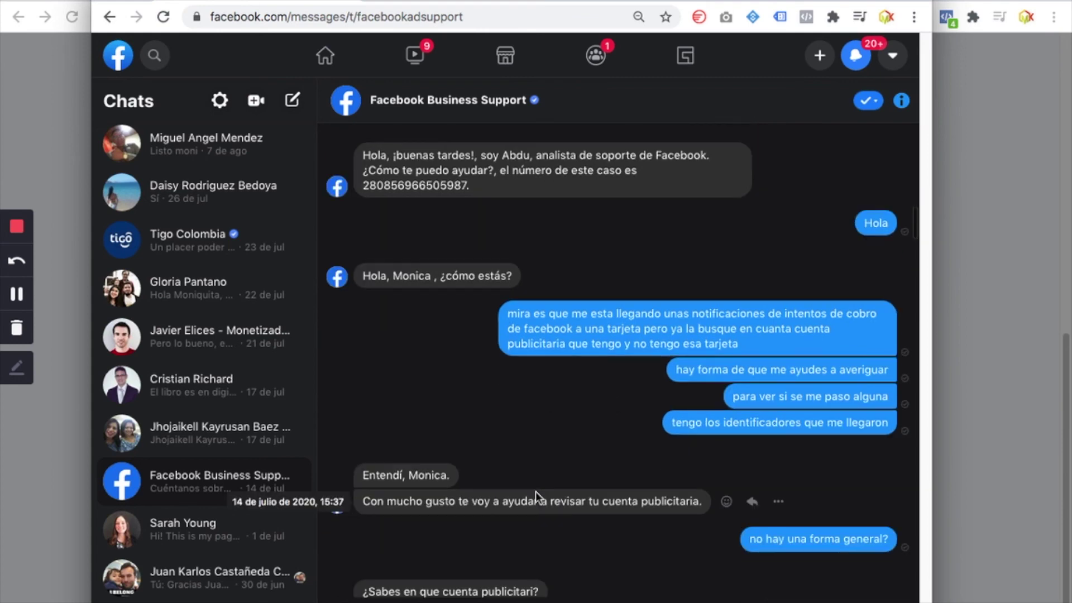
scroll(535, 492, down, 6)
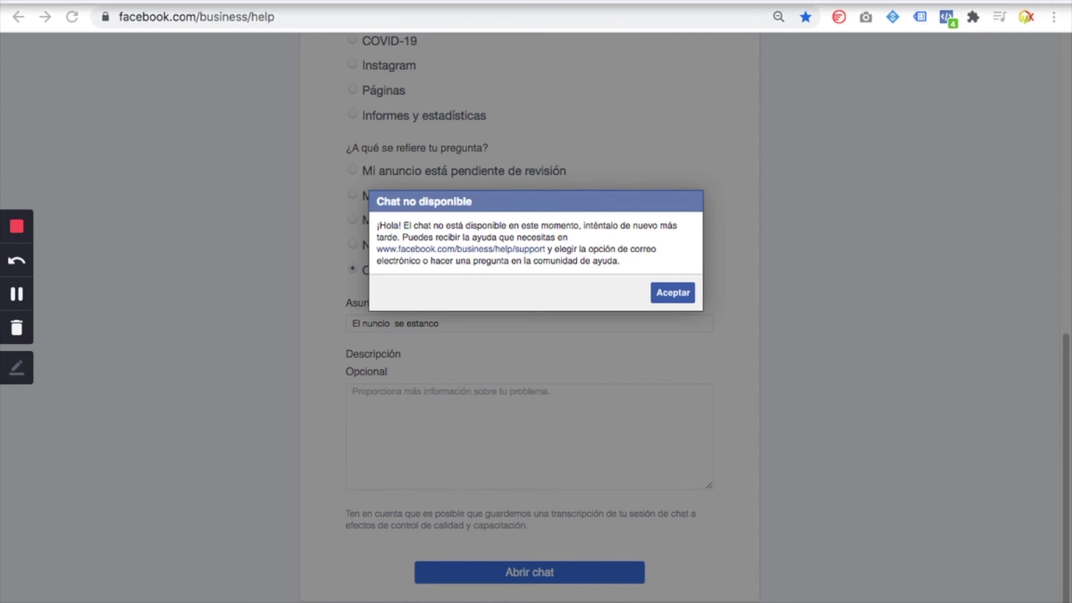
mouse_move(335, 1)
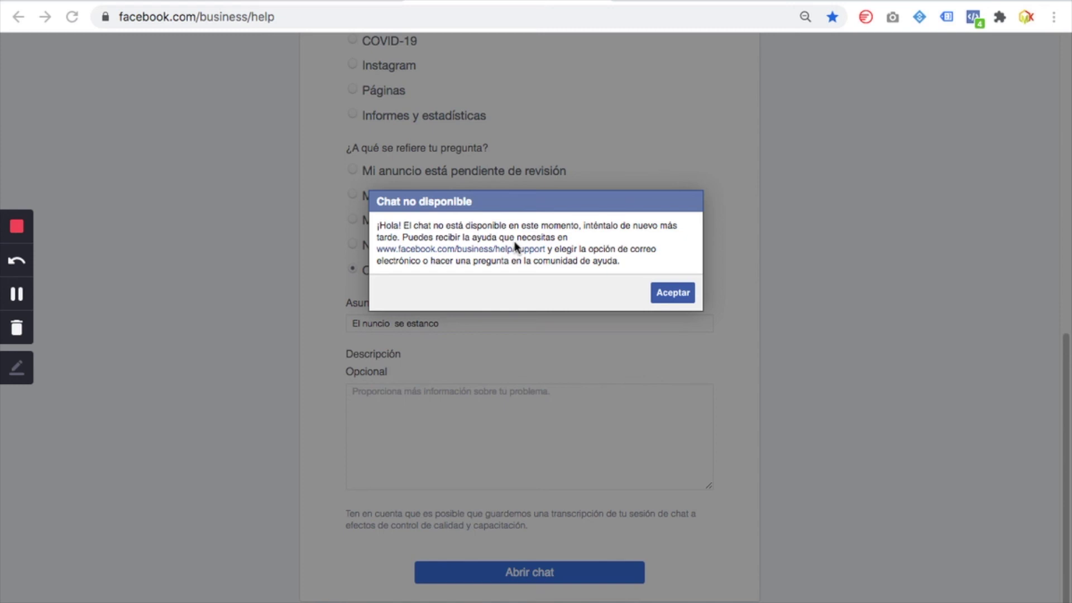
Dismiss the chat-unavailable notice, retry Abrir chat, and dismiss the notice again
click(677, 296)
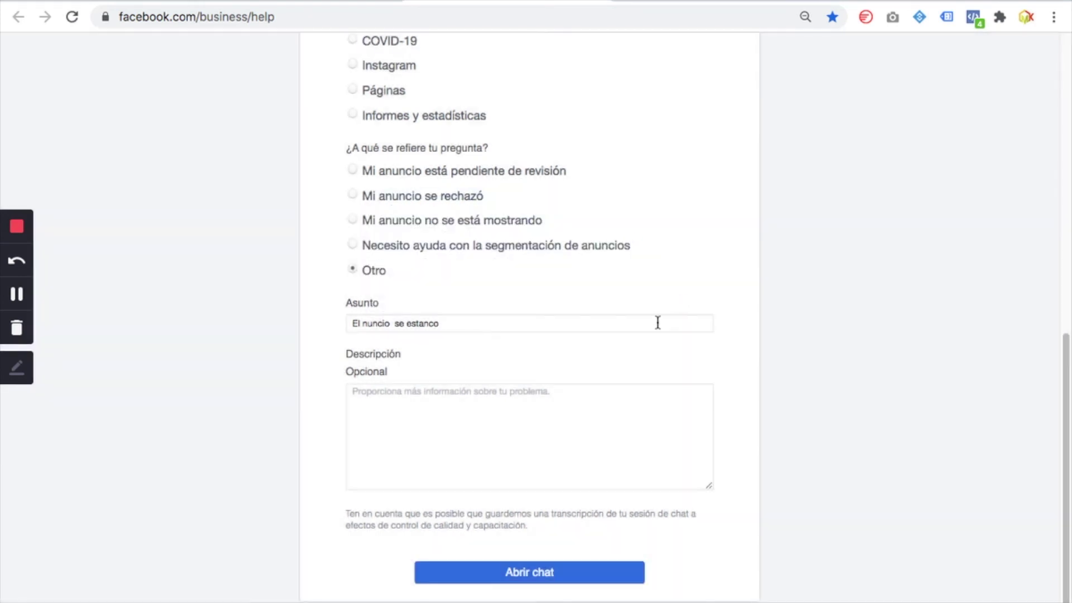
click(611, 580)
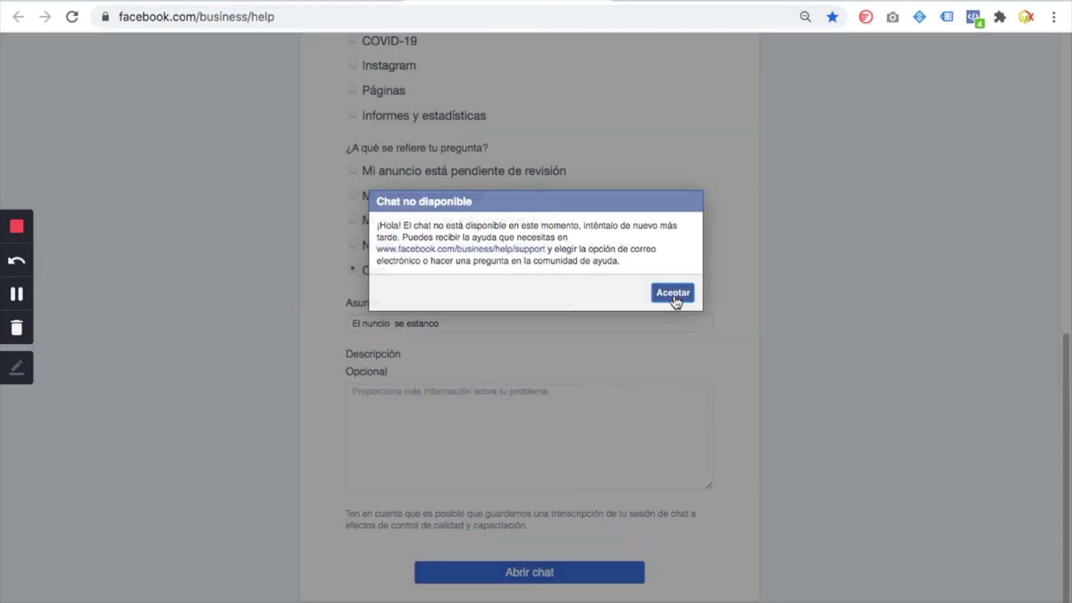
click(676, 298)
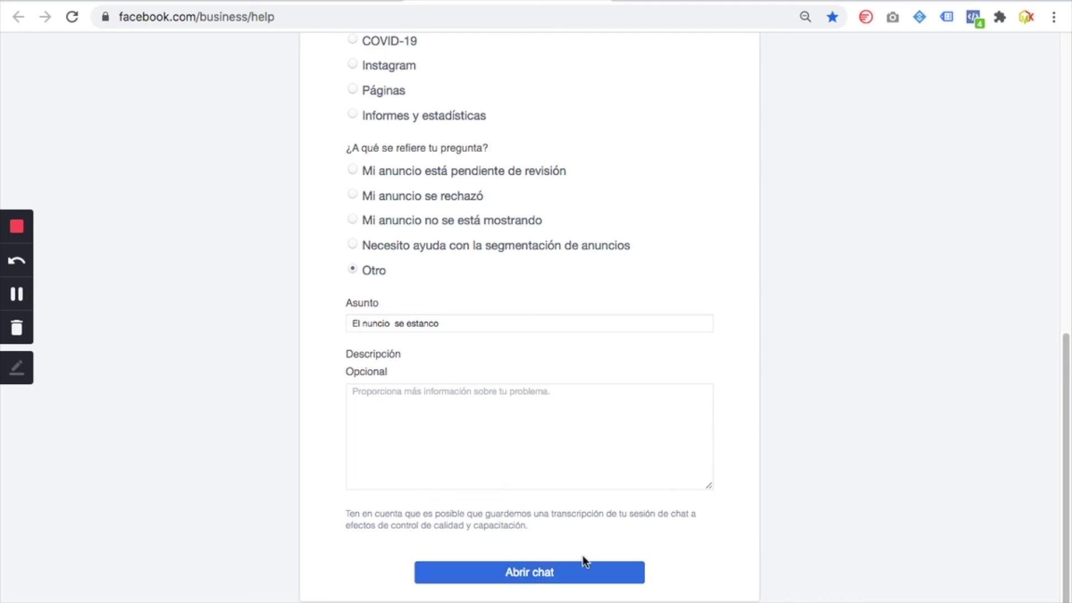
Switch to the other 'Servicio de ayuda de Facebook' tab and highlight the email support option text
mouse_move(647, 43)
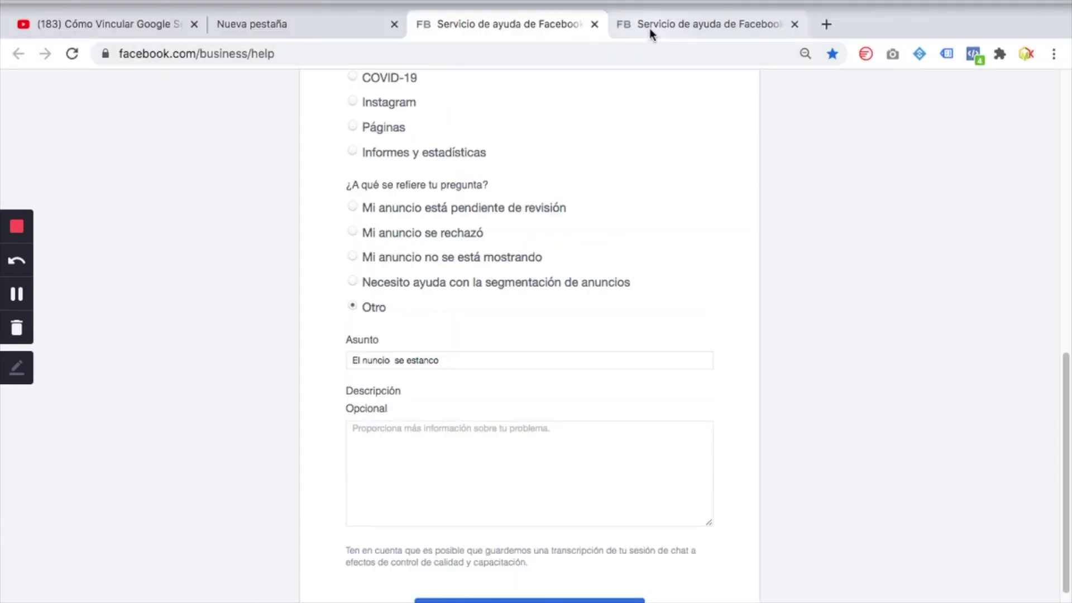
click(651, 34)
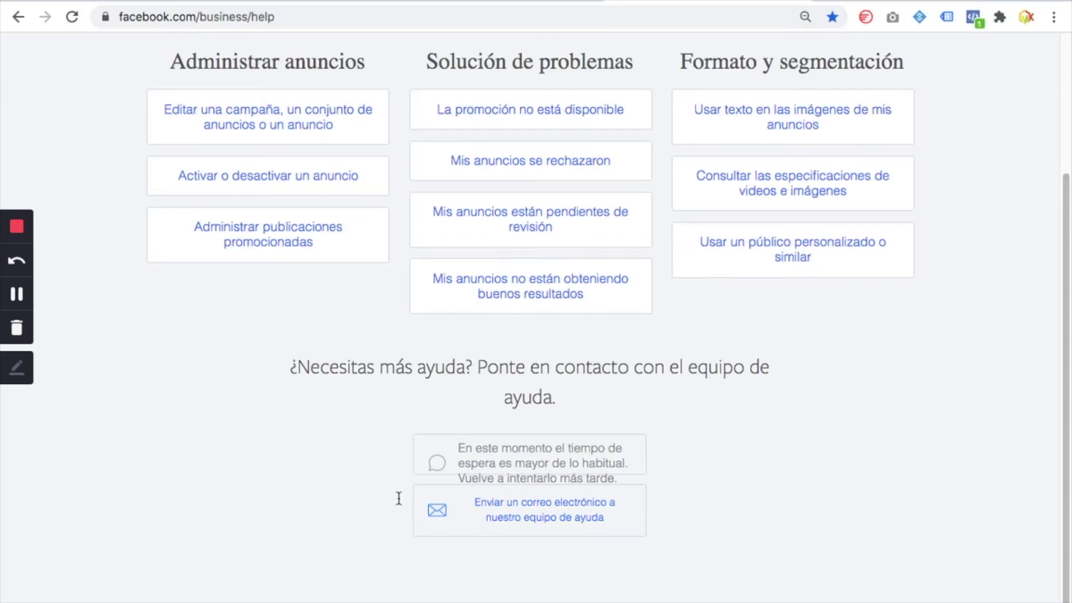
drag(399, 498, 651, 544)
click(706, 506)
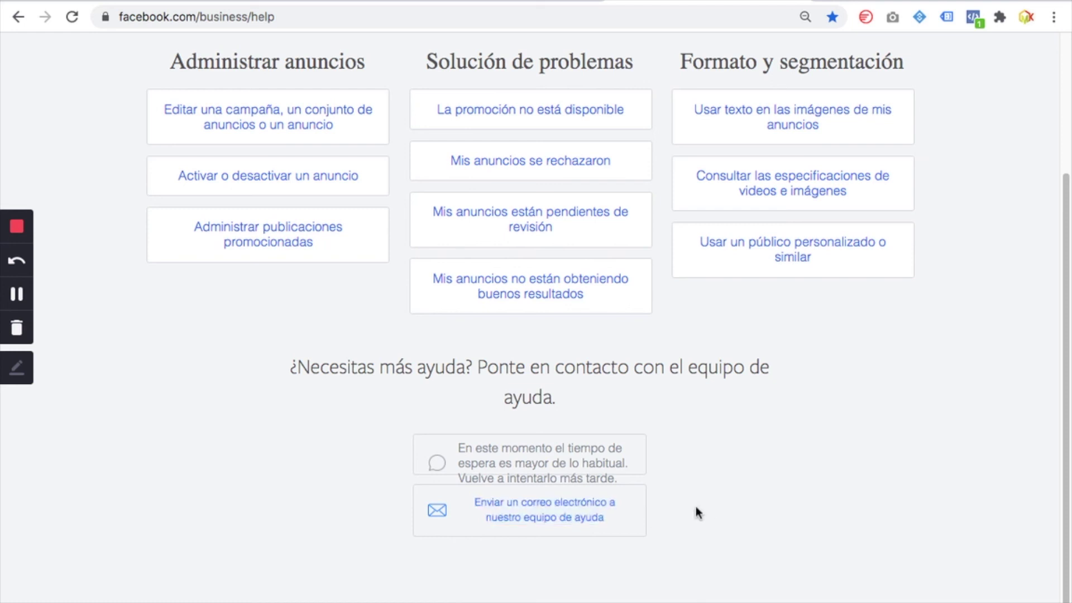